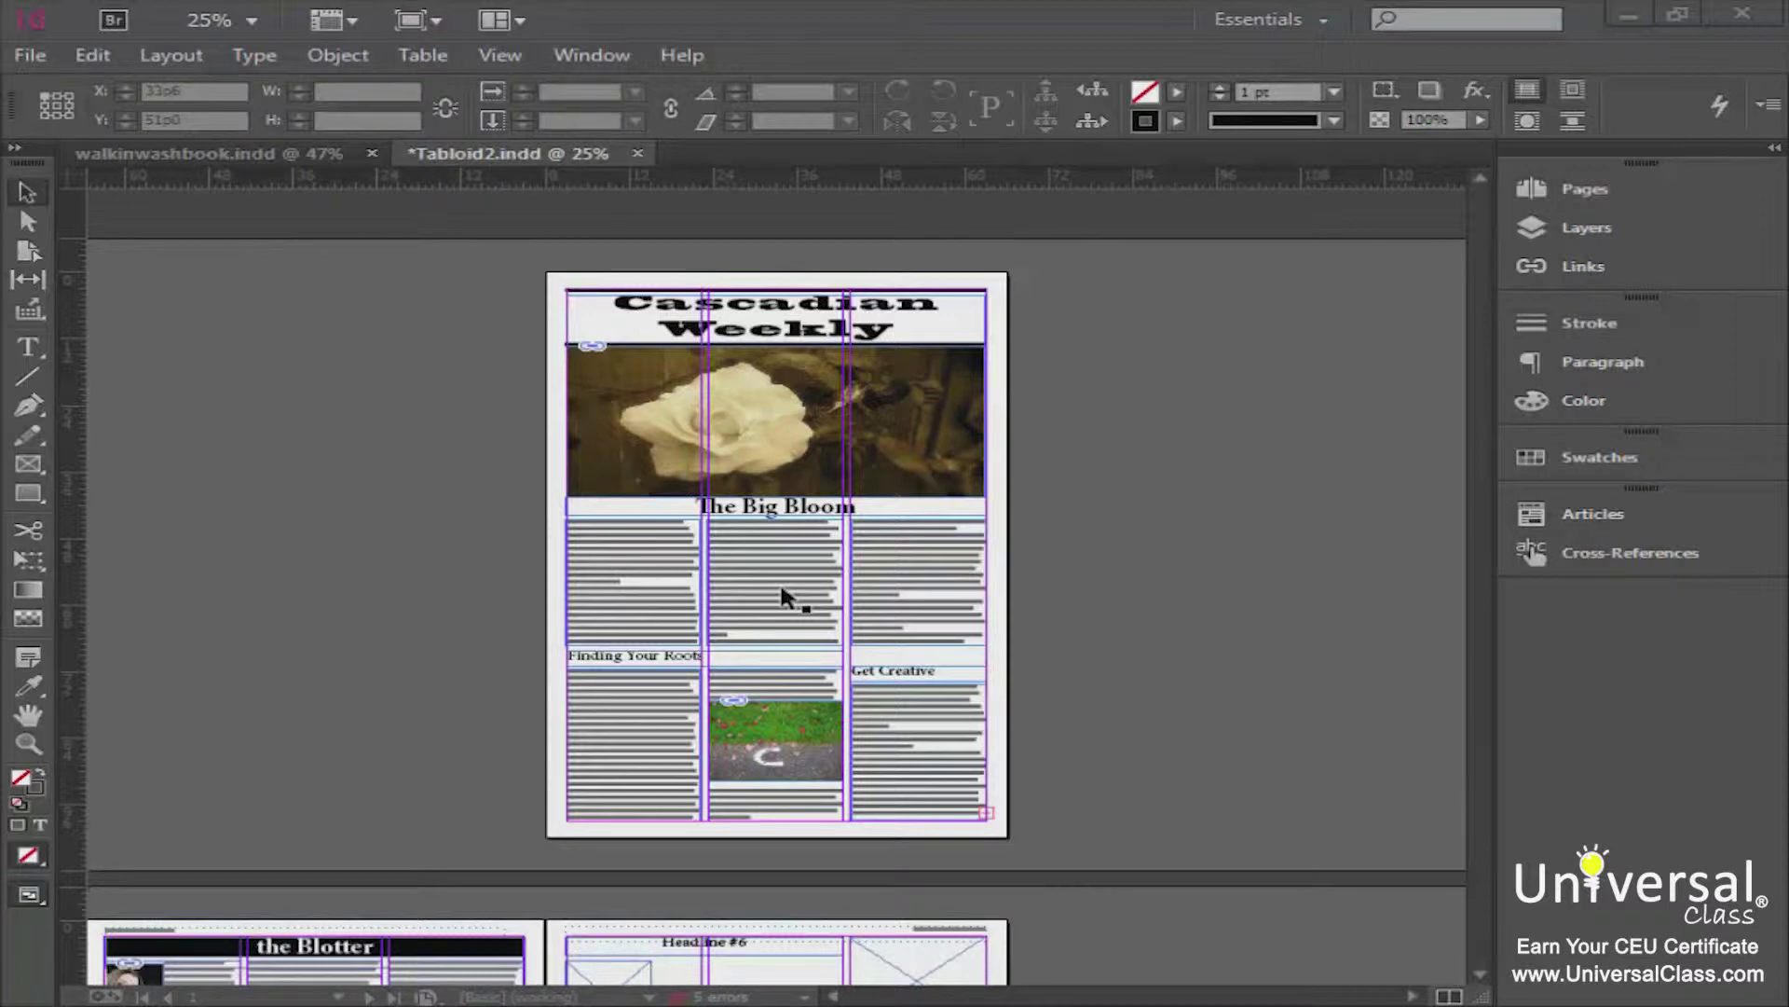
# Step: Delete the empty placeholder frame above the Headline #7 text on page III
pyautogui.click(777, 591)
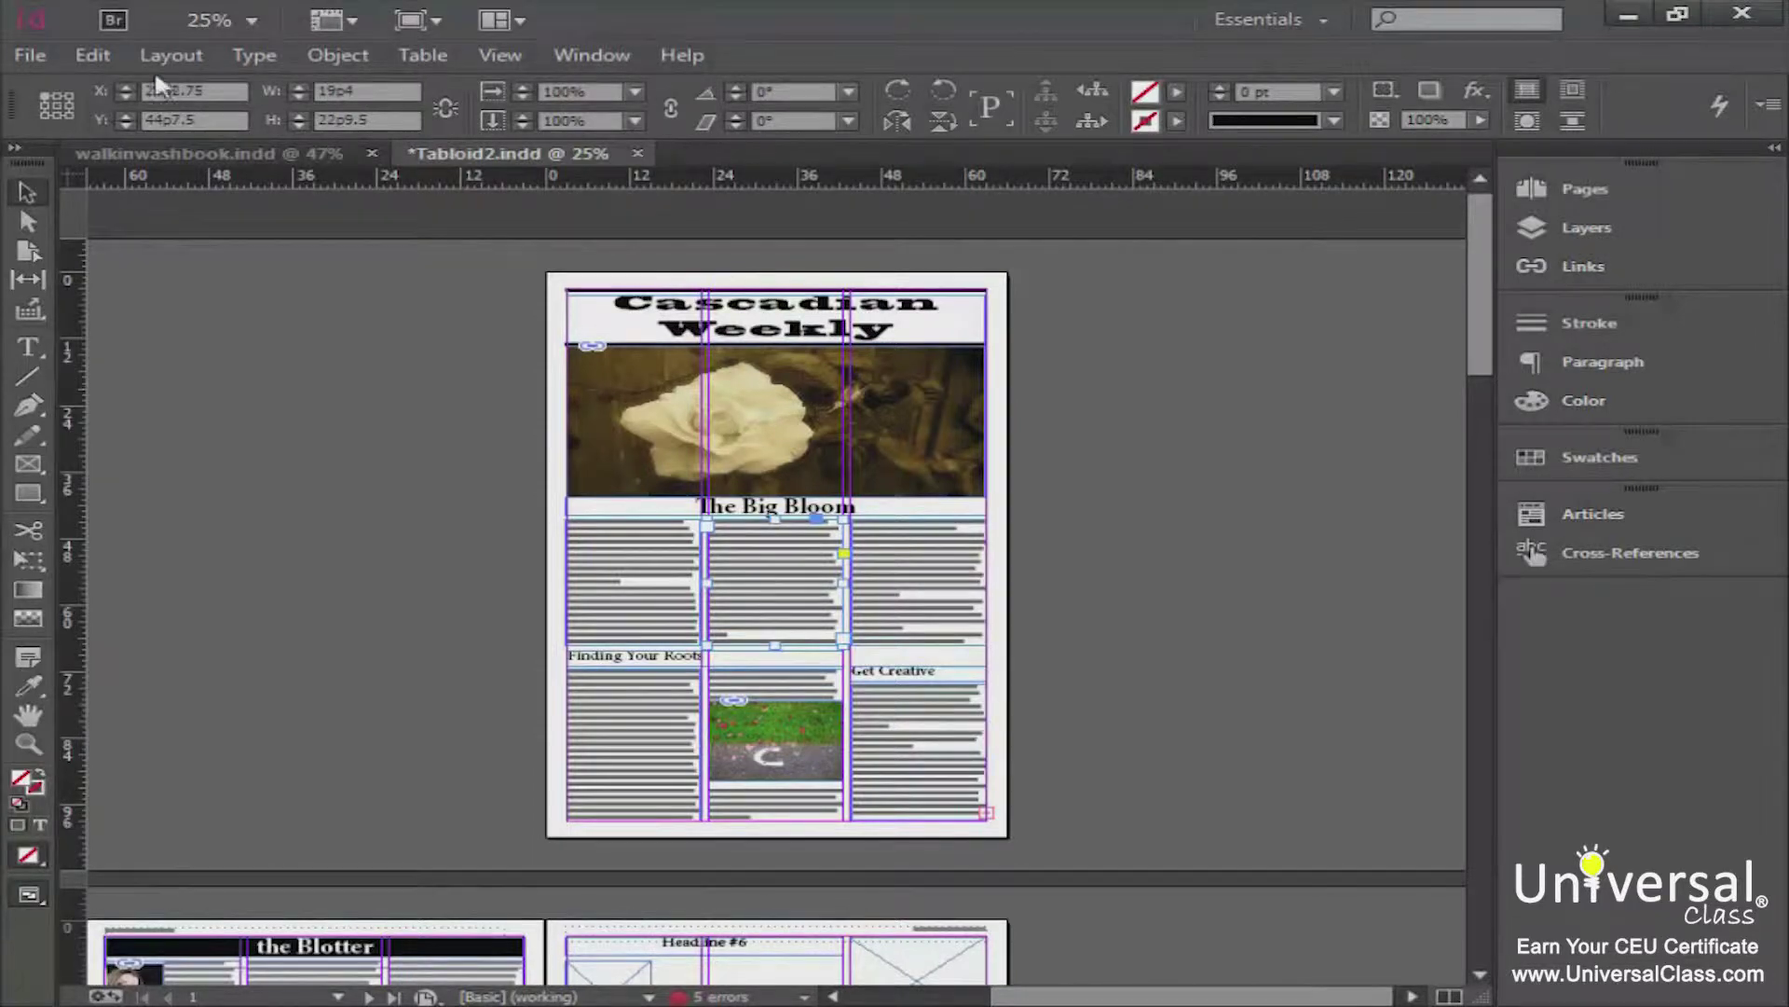
pyautogui.click(250, 20)
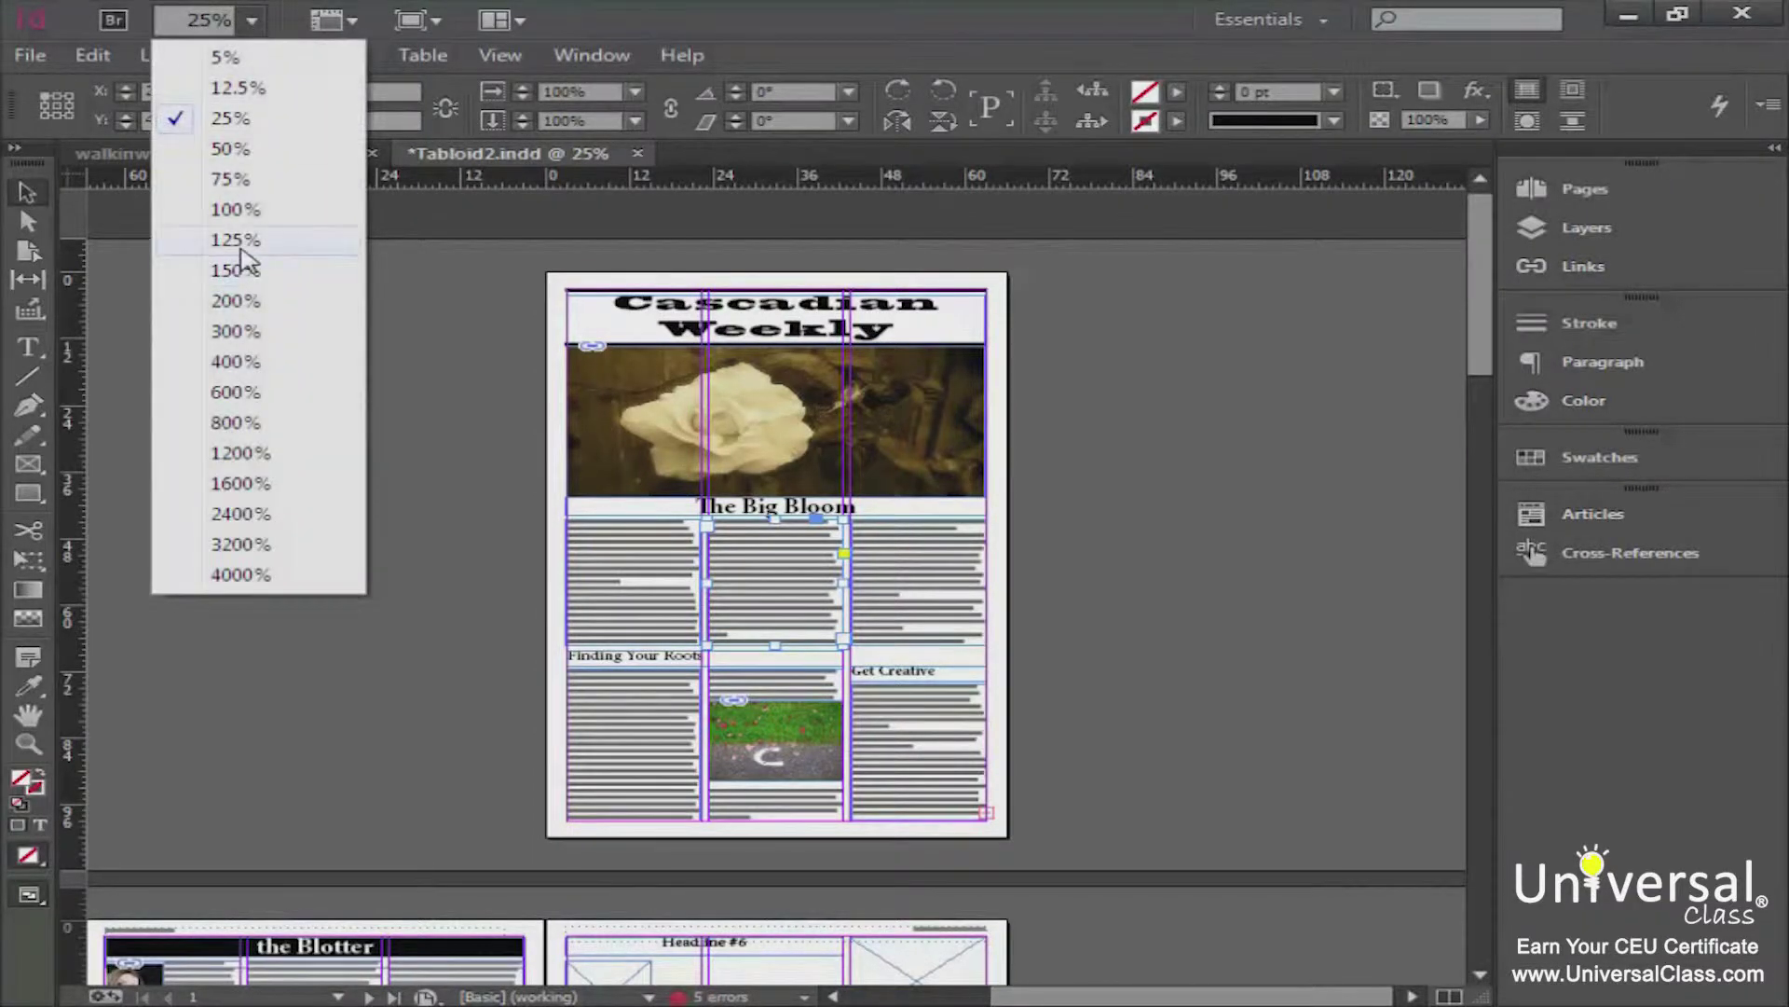
pyautogui.click(241, 244)
pyautogui.moveTo(1470, 289); pyautogui.dragTo(1470, 382)
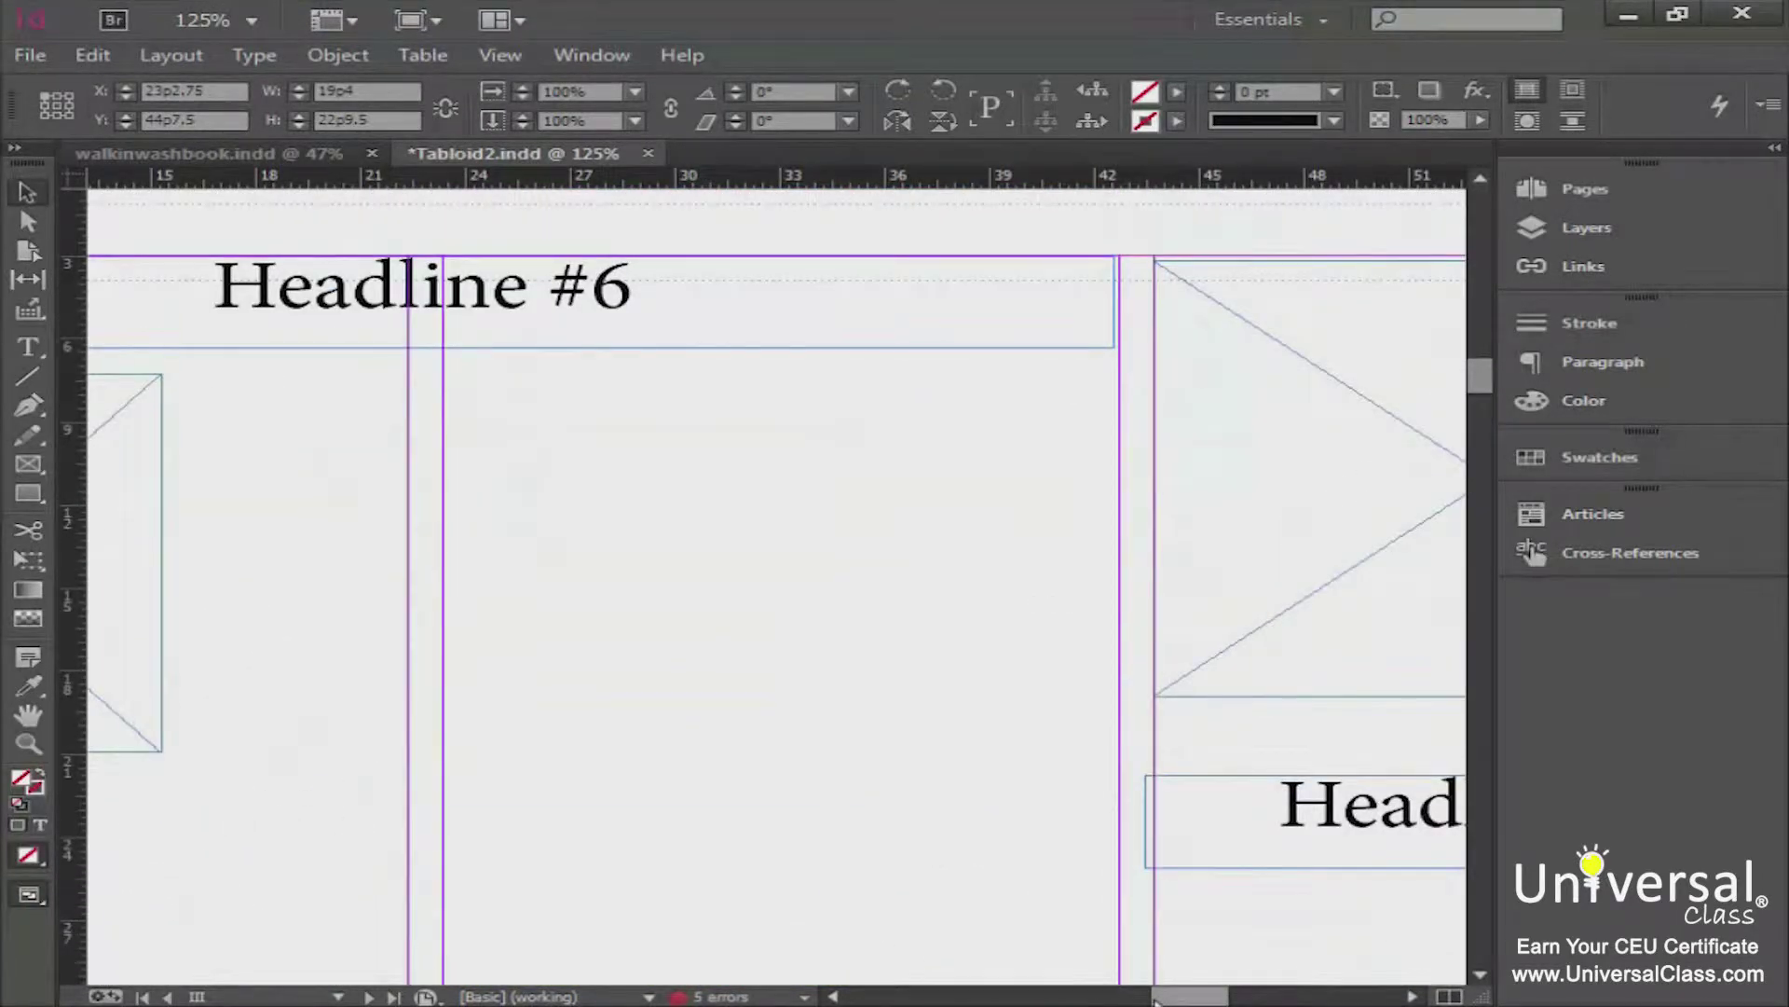
pyautogui.moveTo(1165, 996)
pyautogui.mouseDown()
pyautogui.moveTo(1231, 997)
pyautogui.moveTo(1193, 999)
pyautogui.mouseUp()
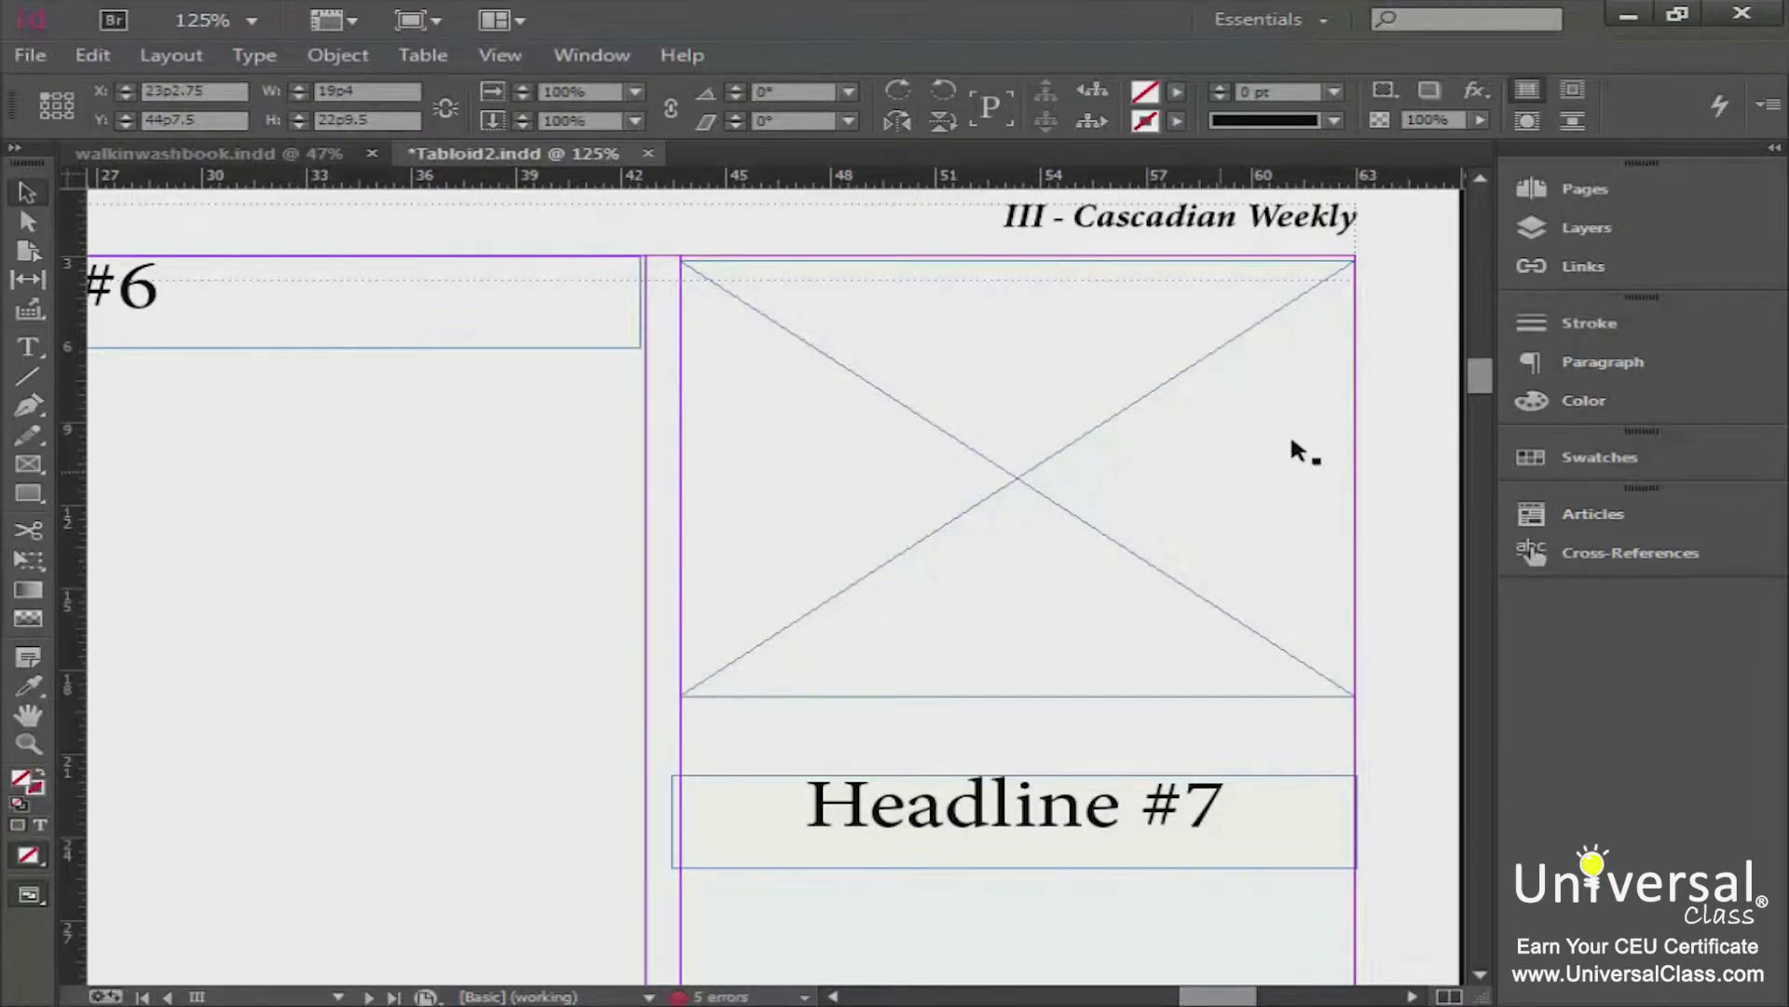
pyautogui.click(1006, 483)
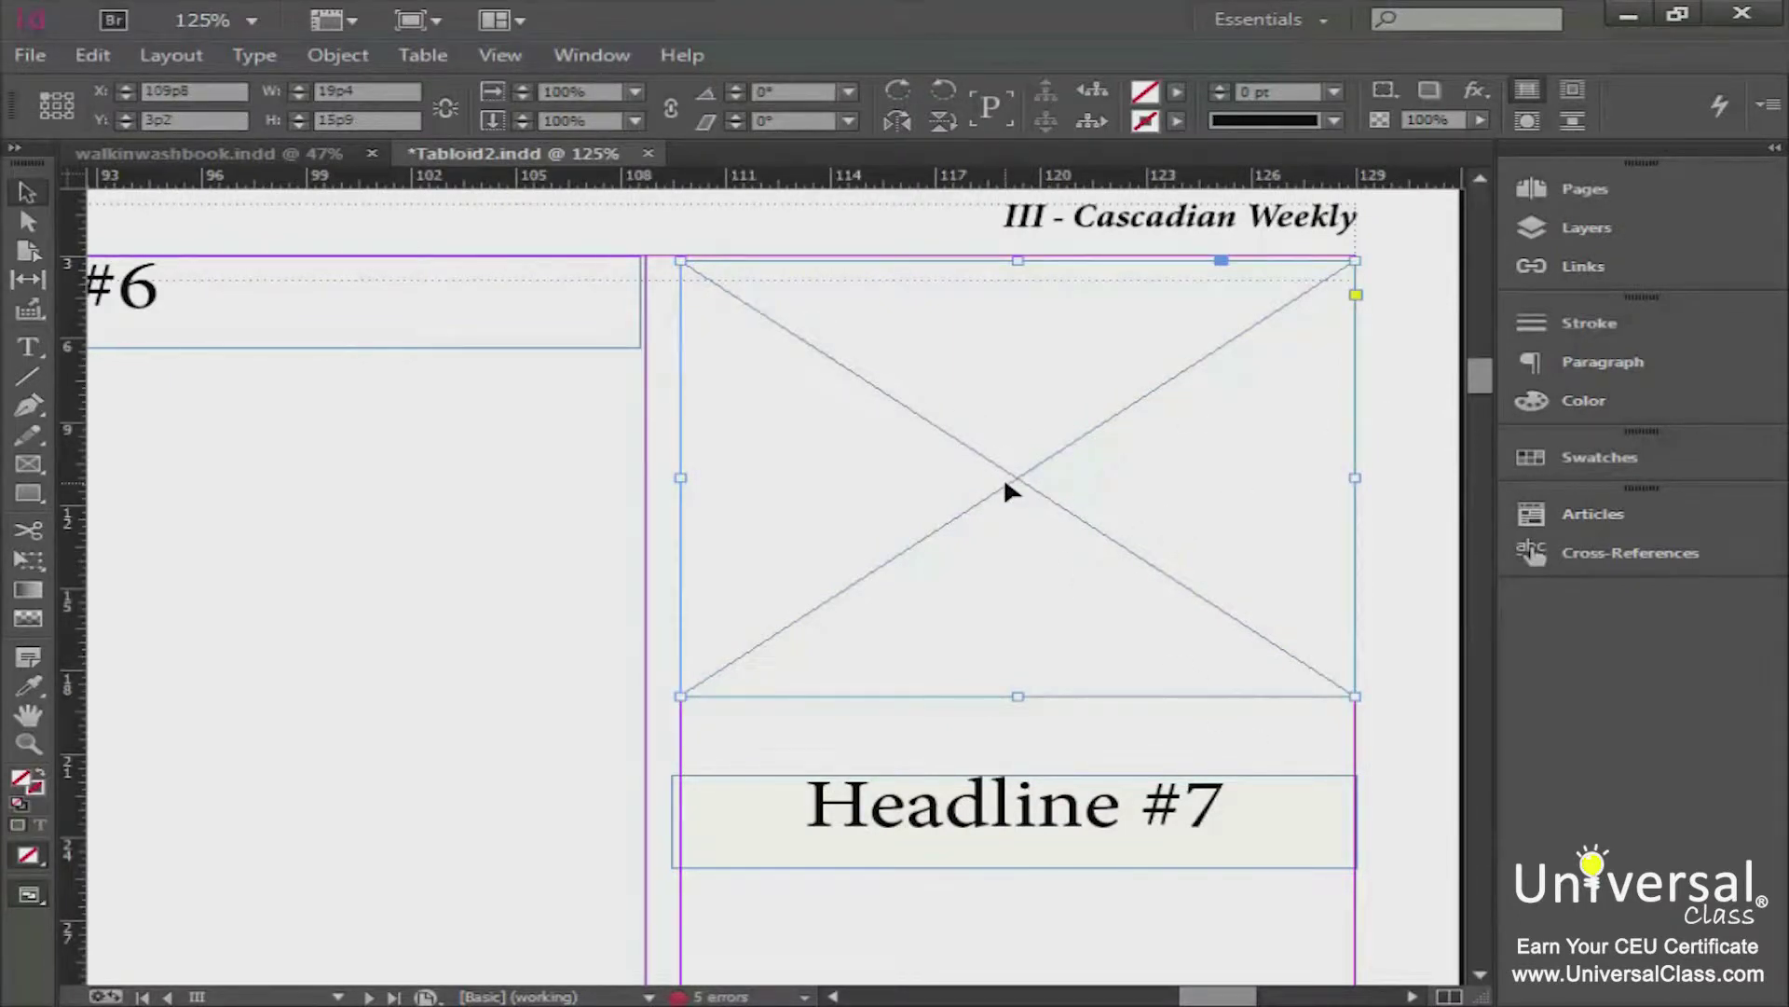
pyautogui.press('Delete')
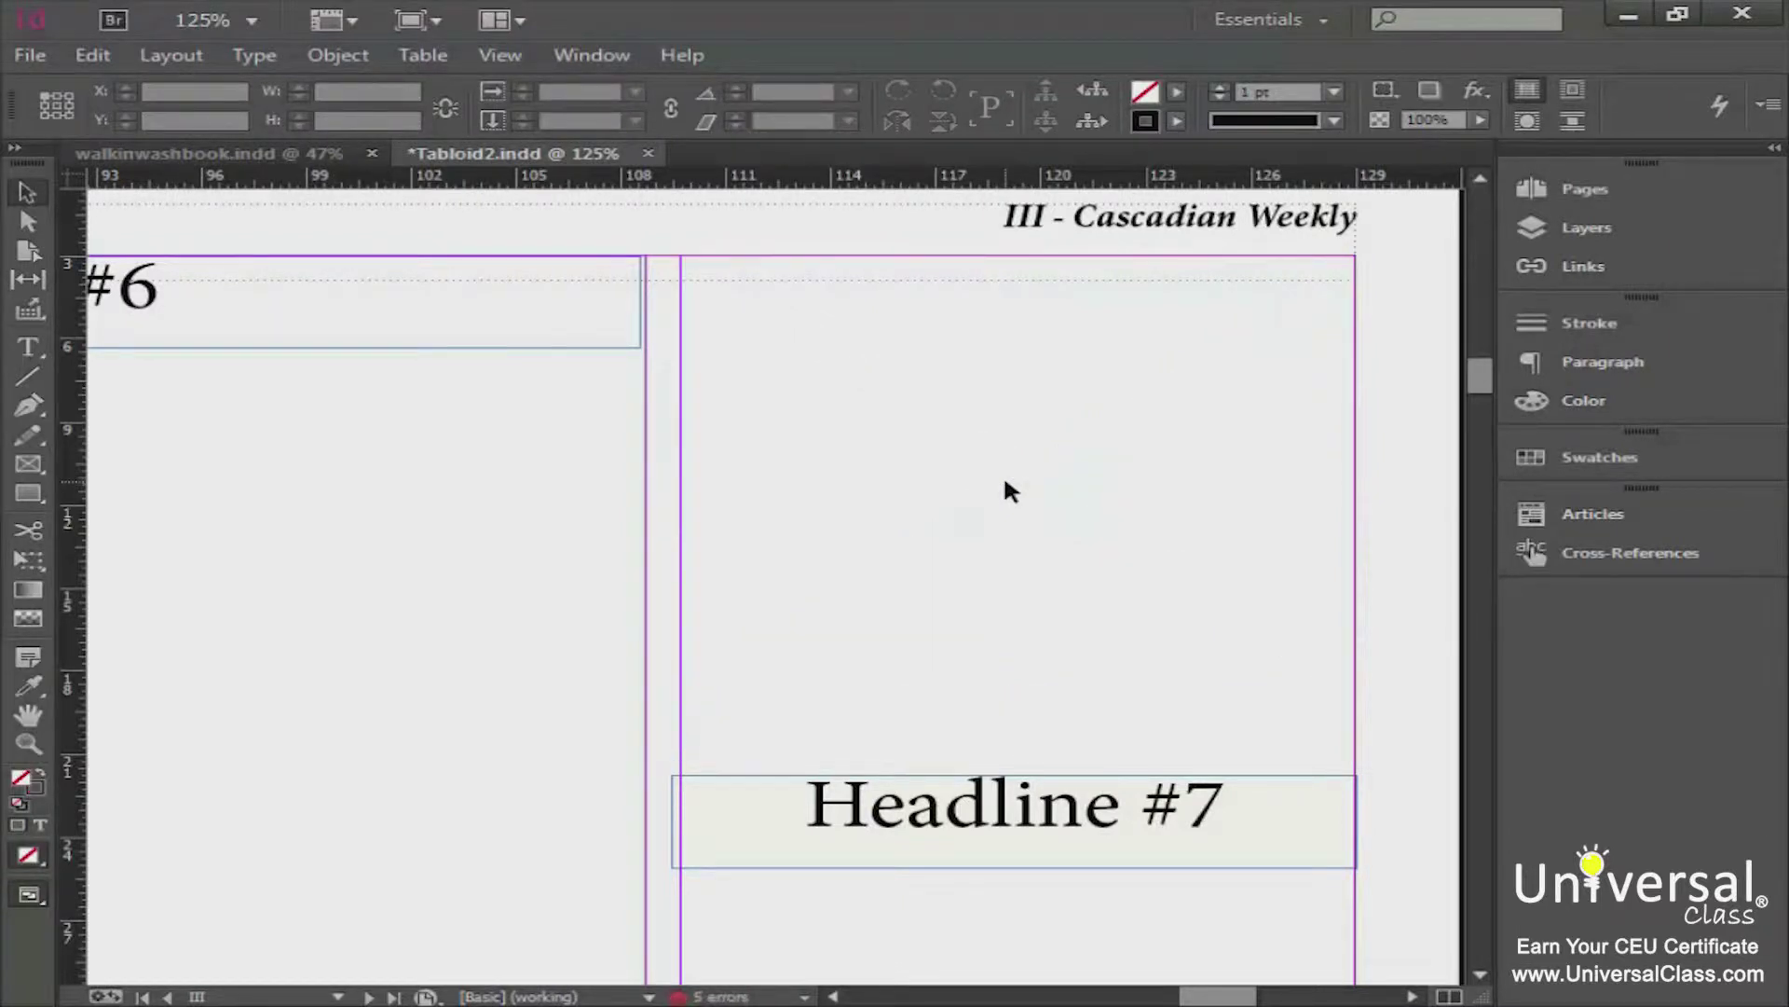
# Step: Draw a rectangle about 19p4 wide in the column above Headline #7 and stretch its lower edge to a height of about 18p0
pyautogui.click(32, 494)
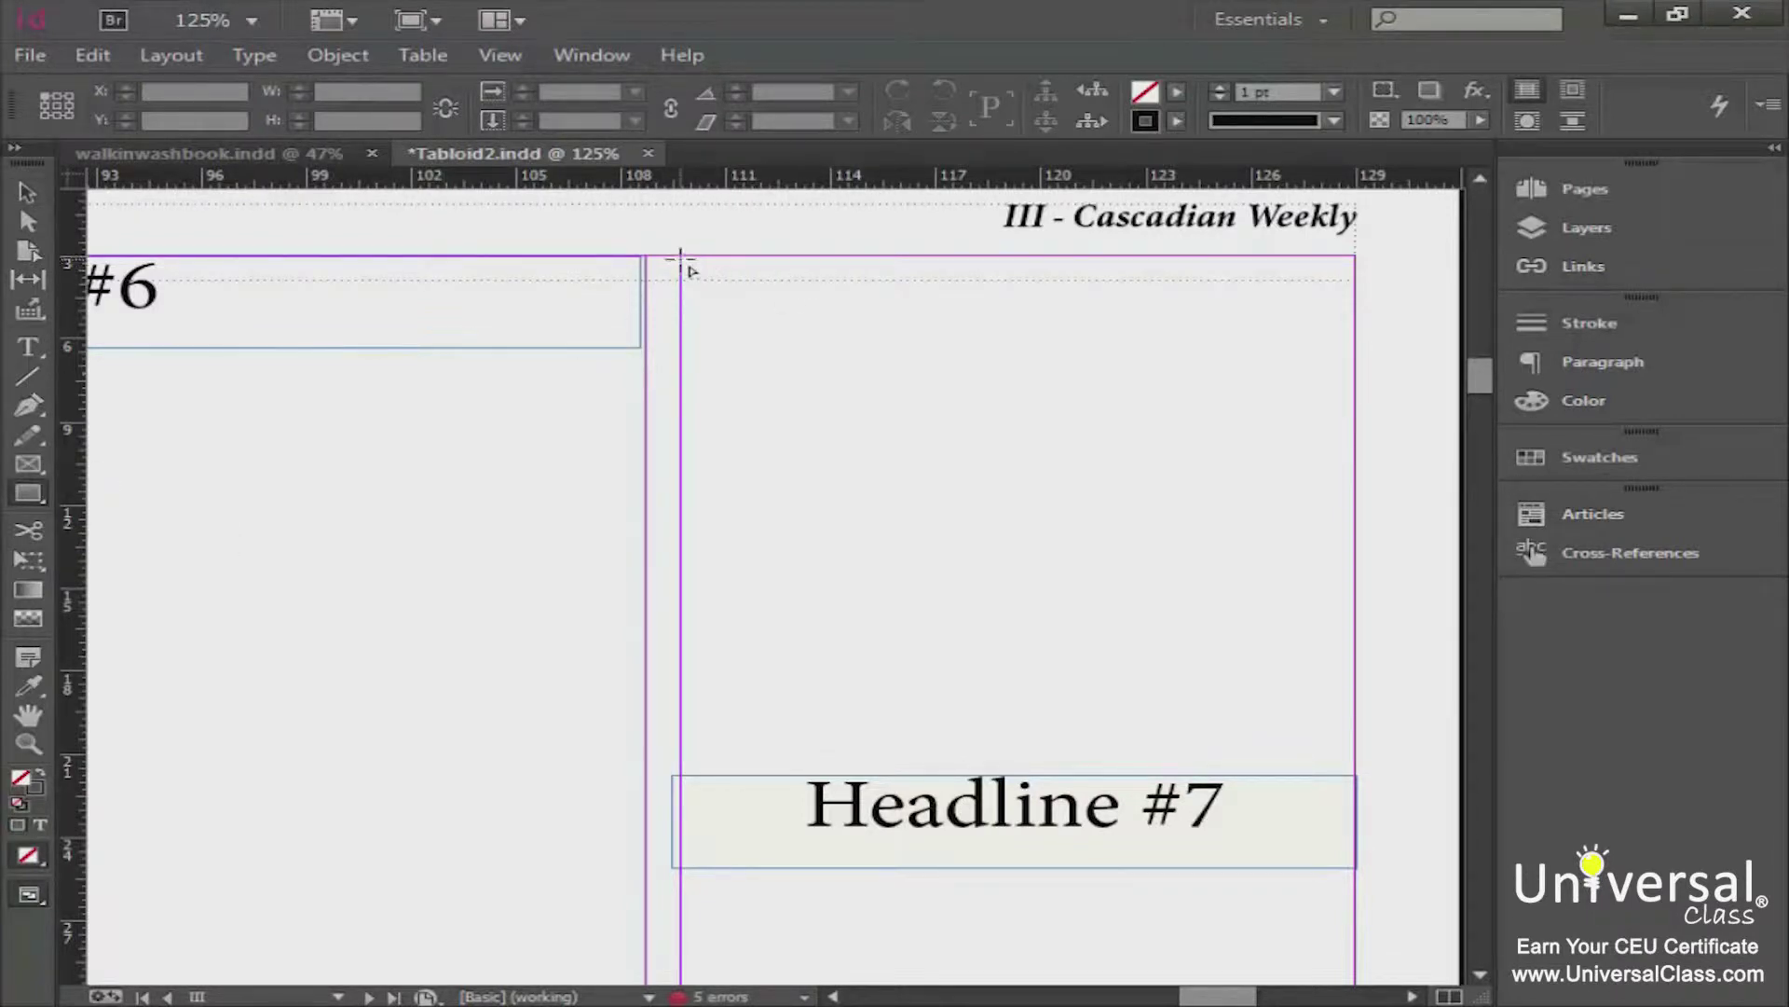
pyautogui.moveTo(681, 257)
pyautogui.mouseDown()
pyautogui.moveTo(882, 507)
pyautogui.moveTo(1153, 713)
pyautogui.moveTo(1363, 747)
pyautogui.mouseUp()
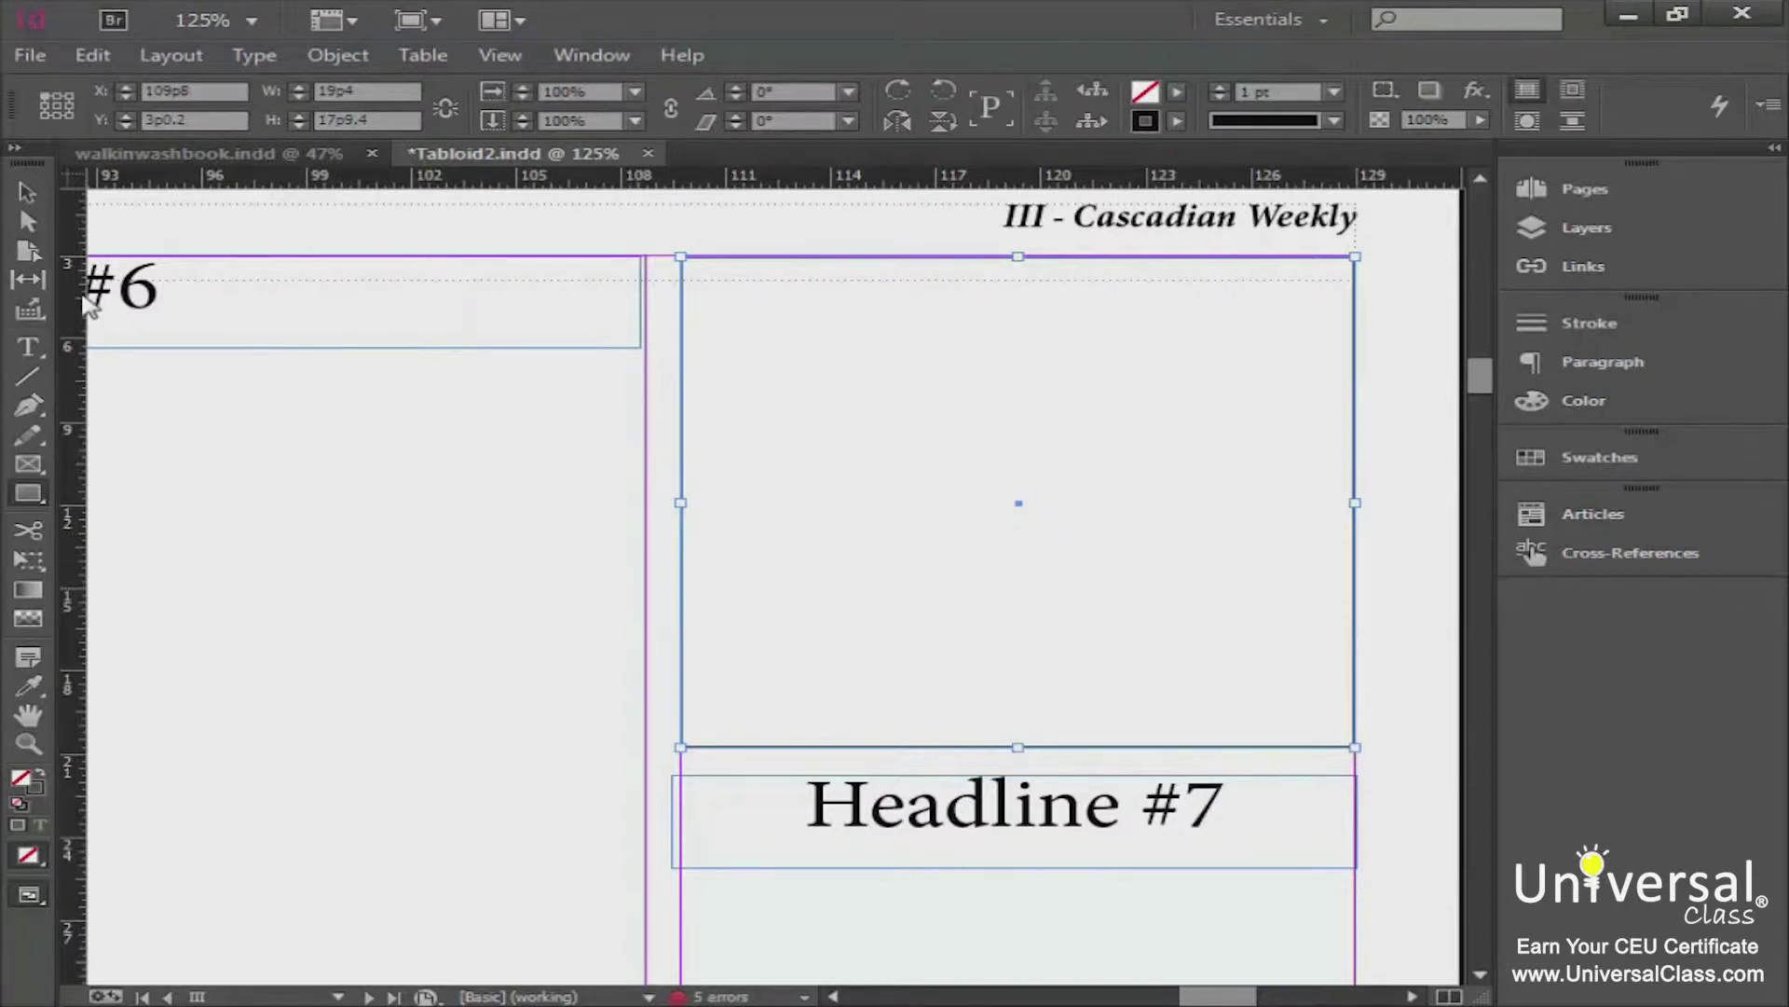
pyautogui.click(25, 190)
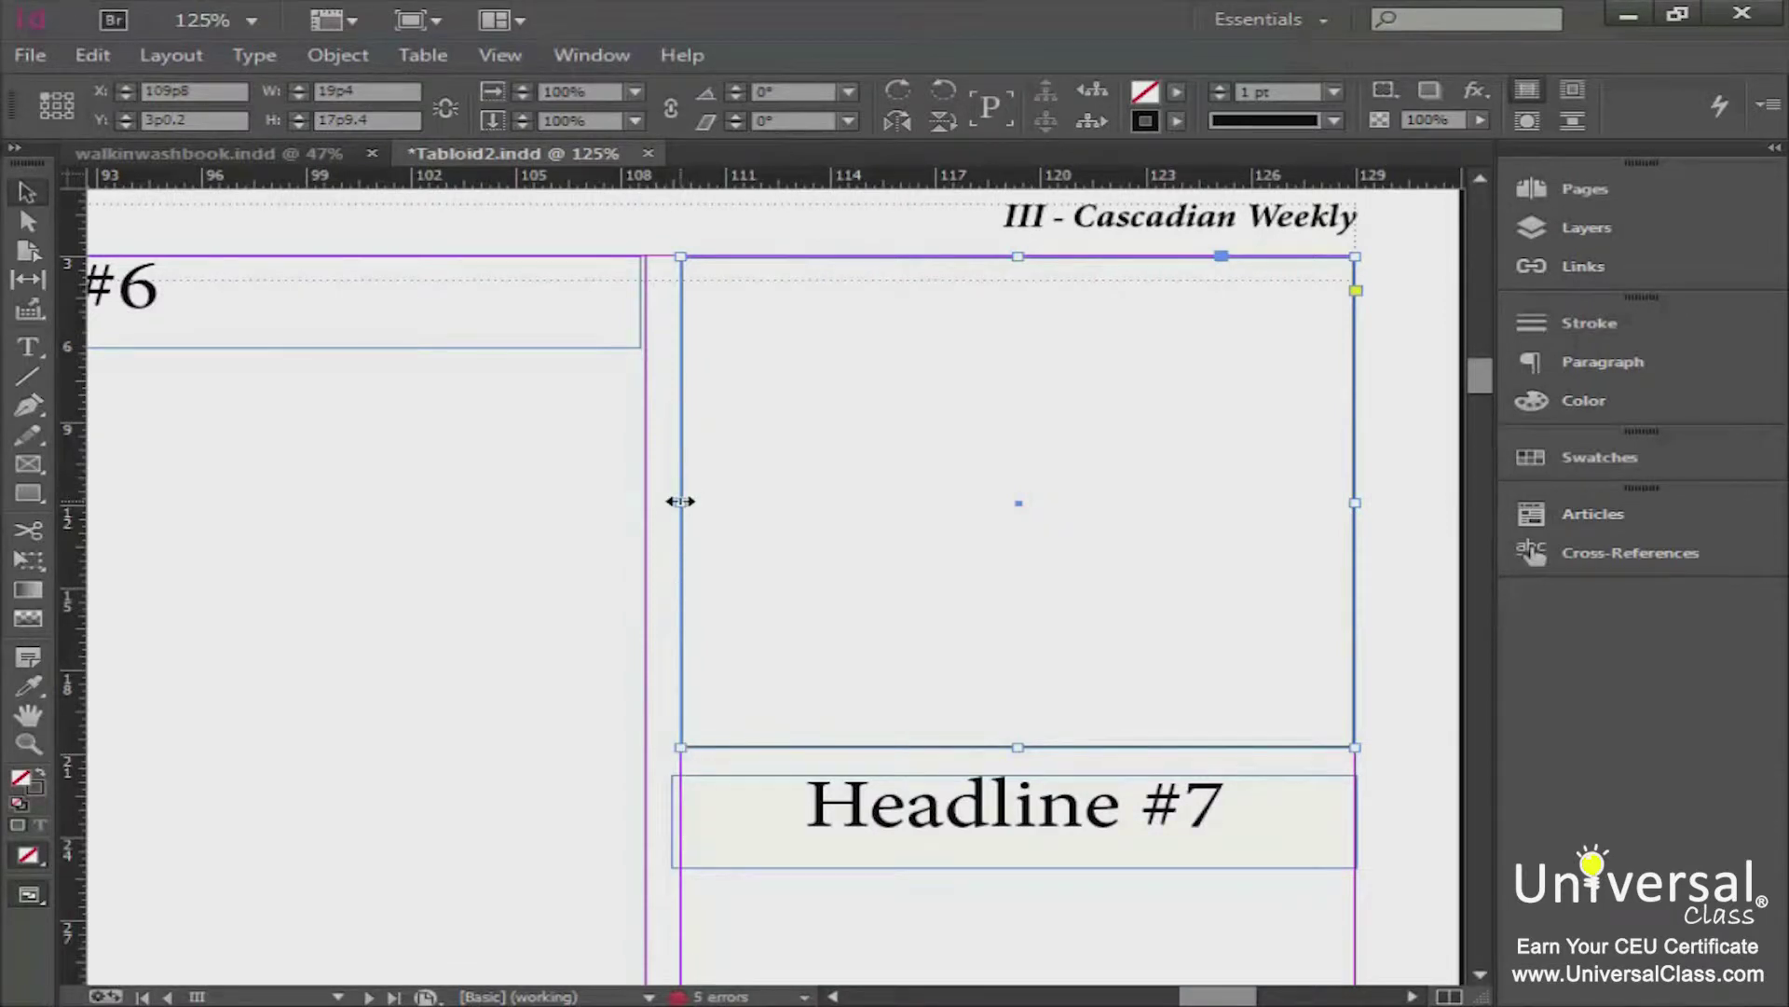
pyautogui.moveTo(680, 501)
pyautogui.mouseDown()
pyautogui.moveTo(555, 498)
pyautogui.moveTo(897, 490)
pyautogui.moveTo(680, 503)
pyautogui.mouseUp()
pyautogui.moveTo(680, 257)
pyautogui.mouseDown()
pyautogui.moveTo(1032, 473)
pyautogui.moveTo(715, 320)
pyautogui.moveTo(680, 257)
pyautogui.mouseUp()
pyautogui.moveTo(1016, 746)
pyautogui.mouseDown()
pyautogui.moveTo(1007, 599)
pyautogui.moveTo(1016, 752)
pyautogui.mouseUp()
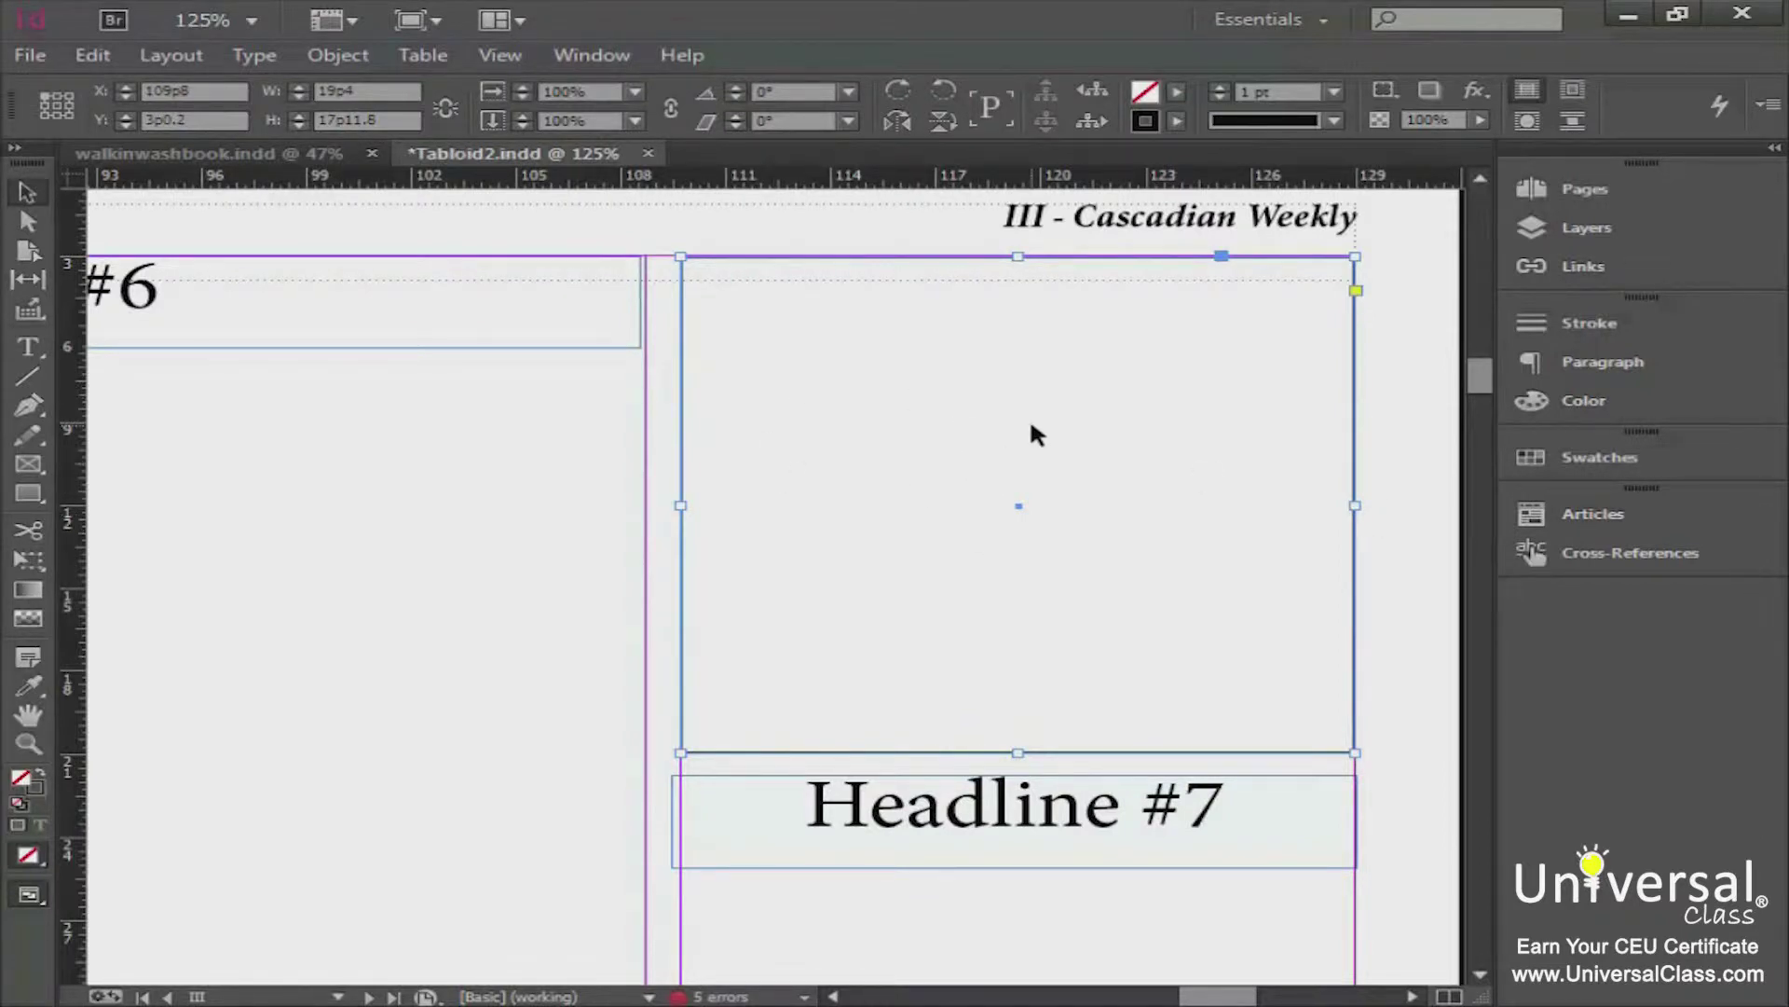
# Step: Reselect the unfilled rectangle by its outline and shift it up slightly to a Y position of 3p0
pyautogui.moveTo(1031, 418); pyautogui.dragTo(823, 481)
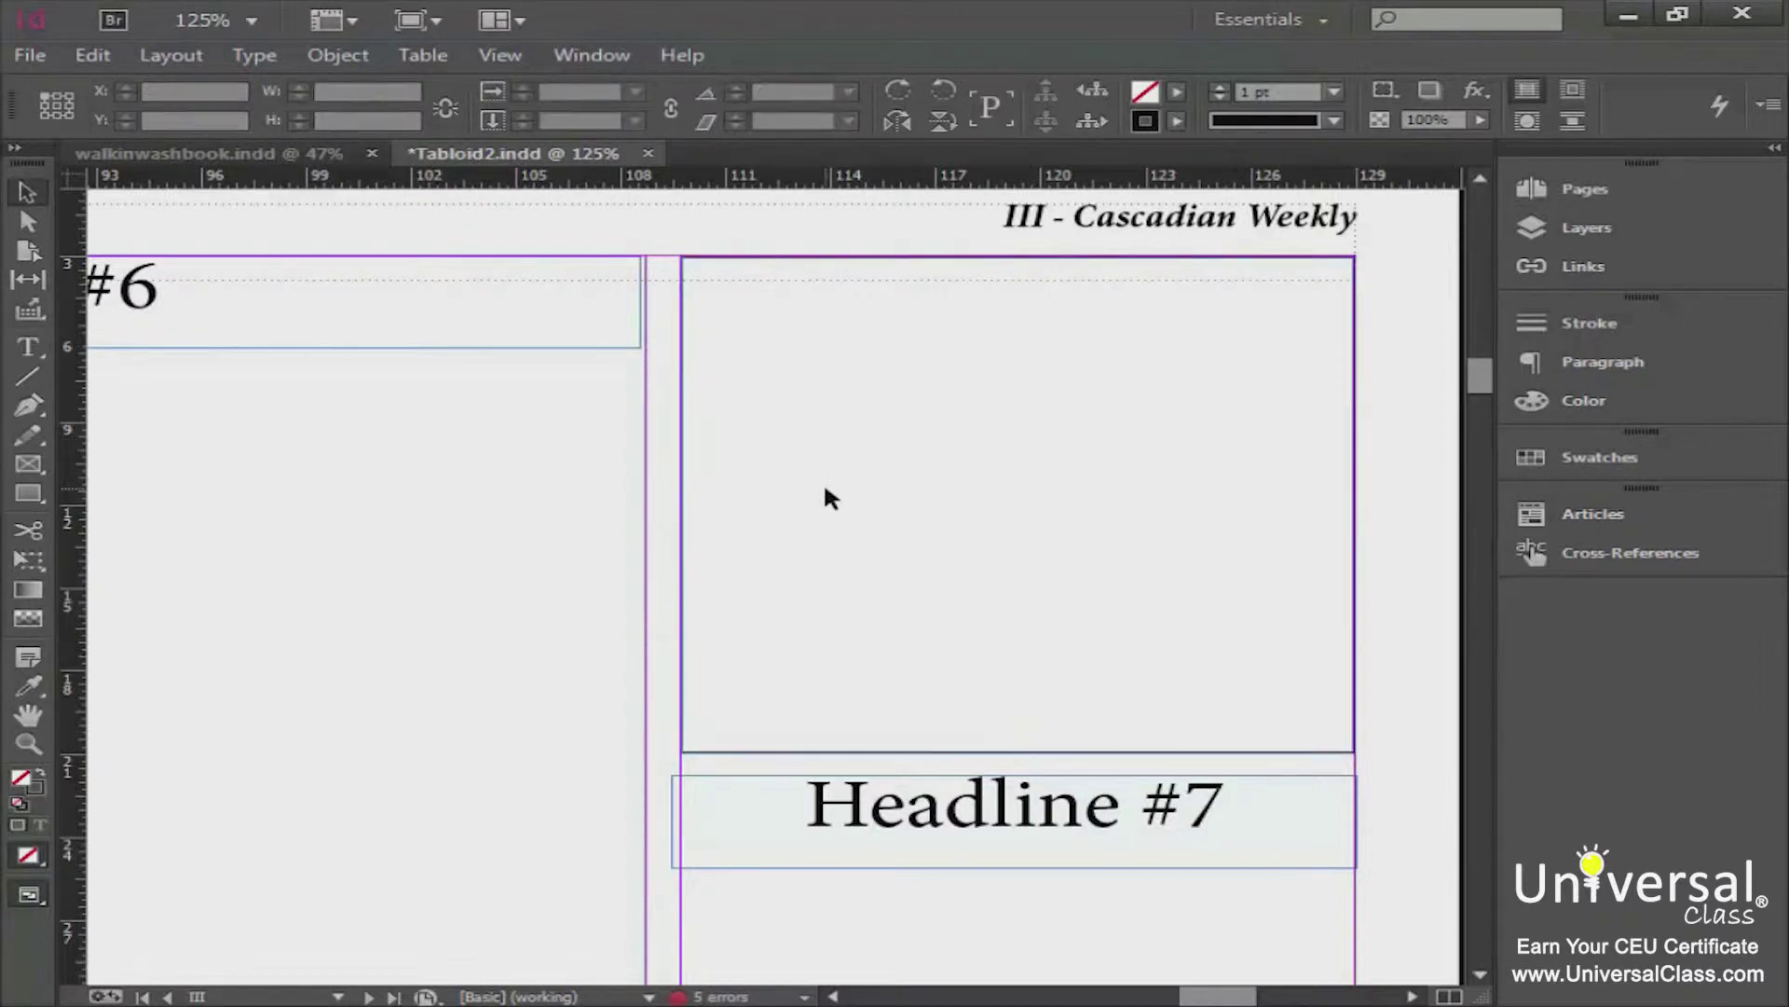
pyautogui.click(969, 261)
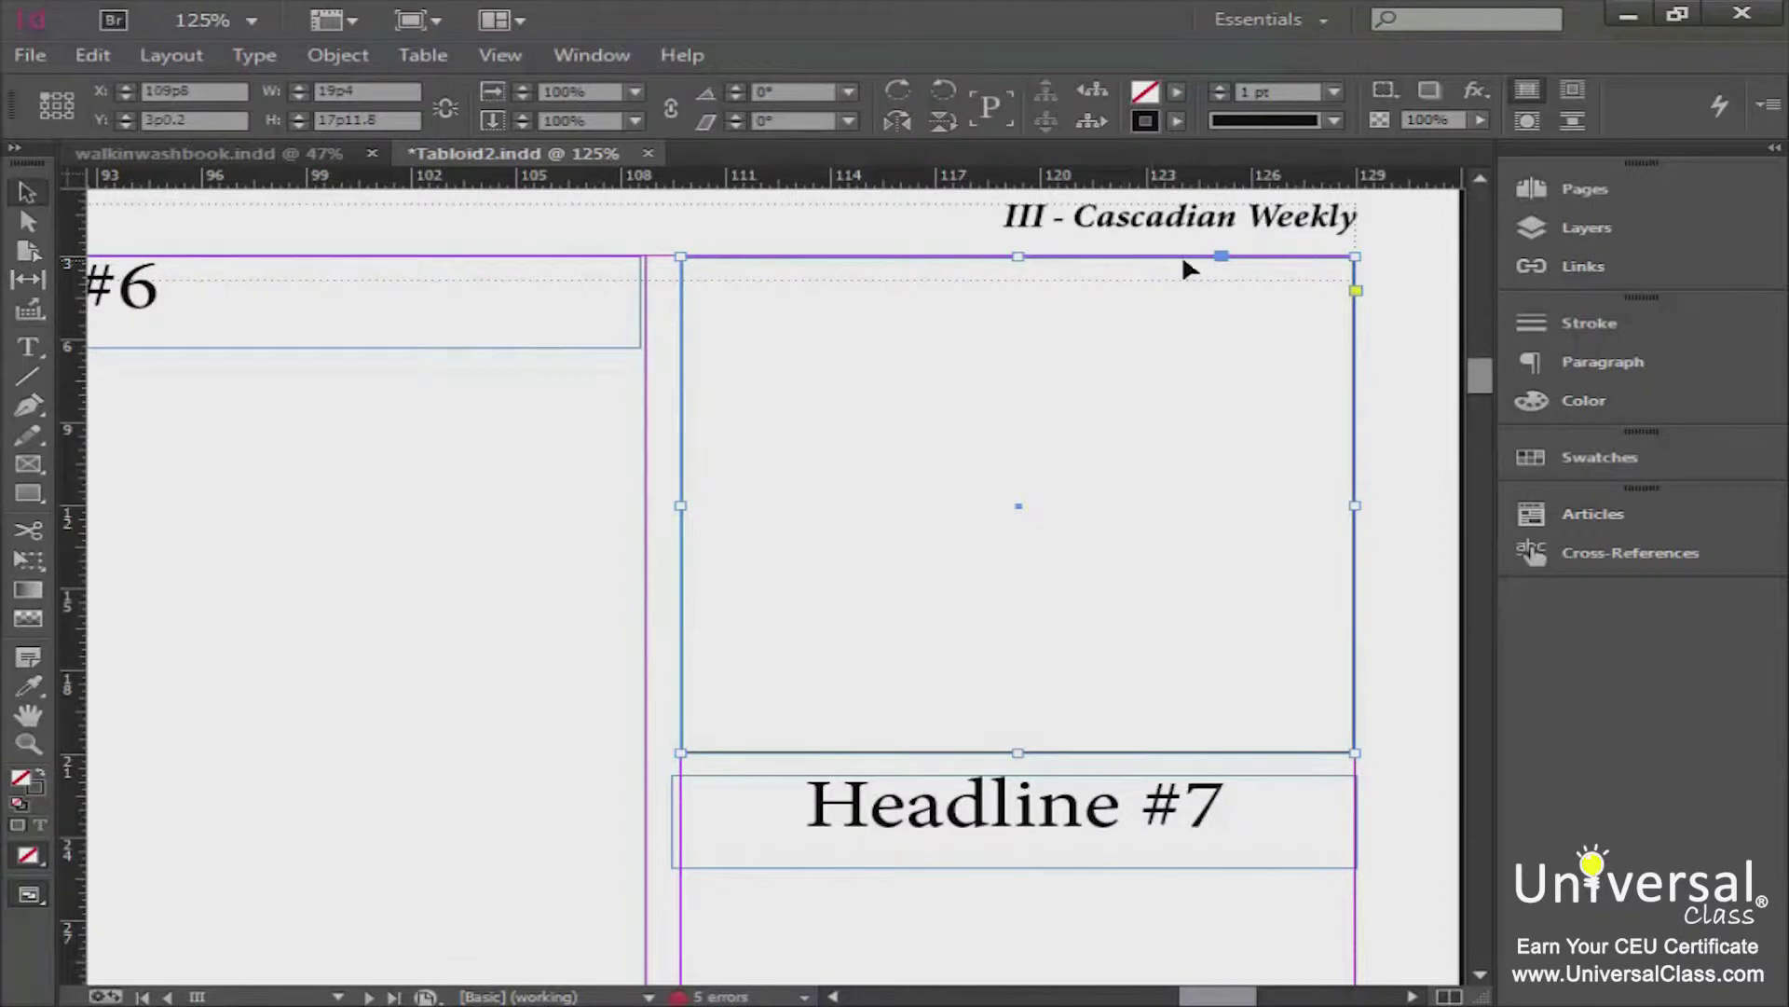
pyautogui.moveTo(1276, 261); pyautogui.dragTo(1185, 271)
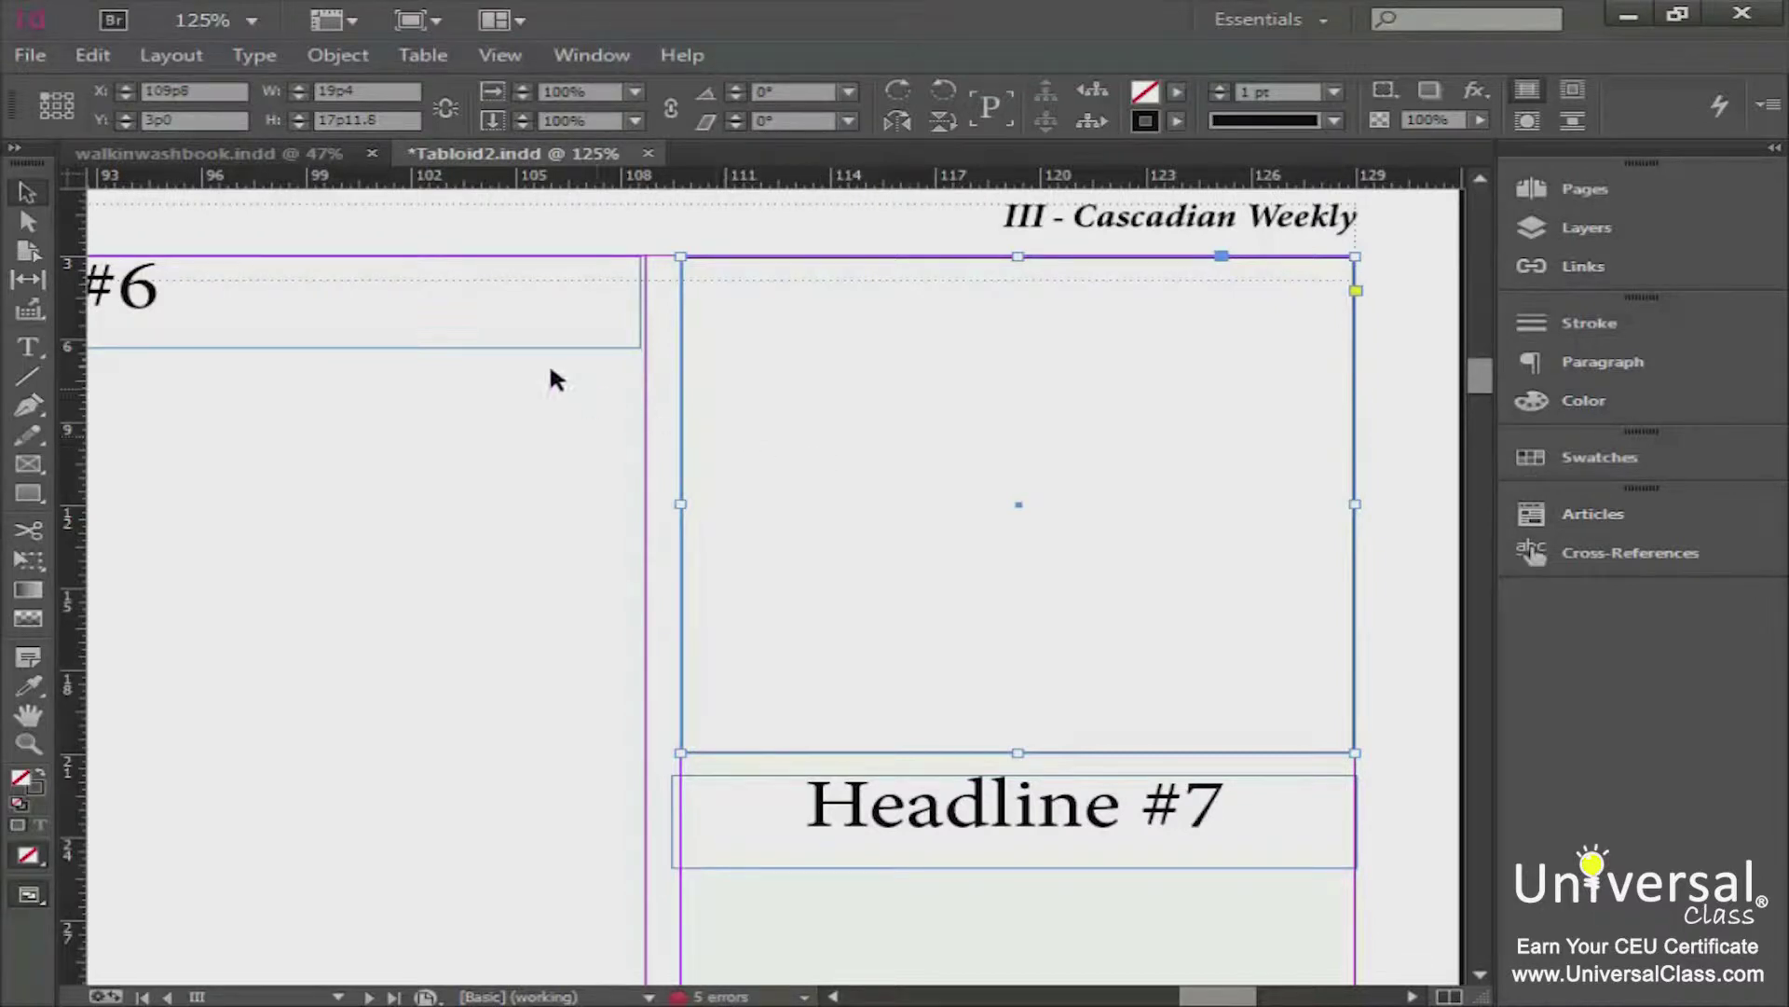
# Step: Pull the rectangle's upper-left anchor point inward to about X 116p3, Y 9p2 with Direct Selection, and return it to its corner
pyautogui.click(32, 223)
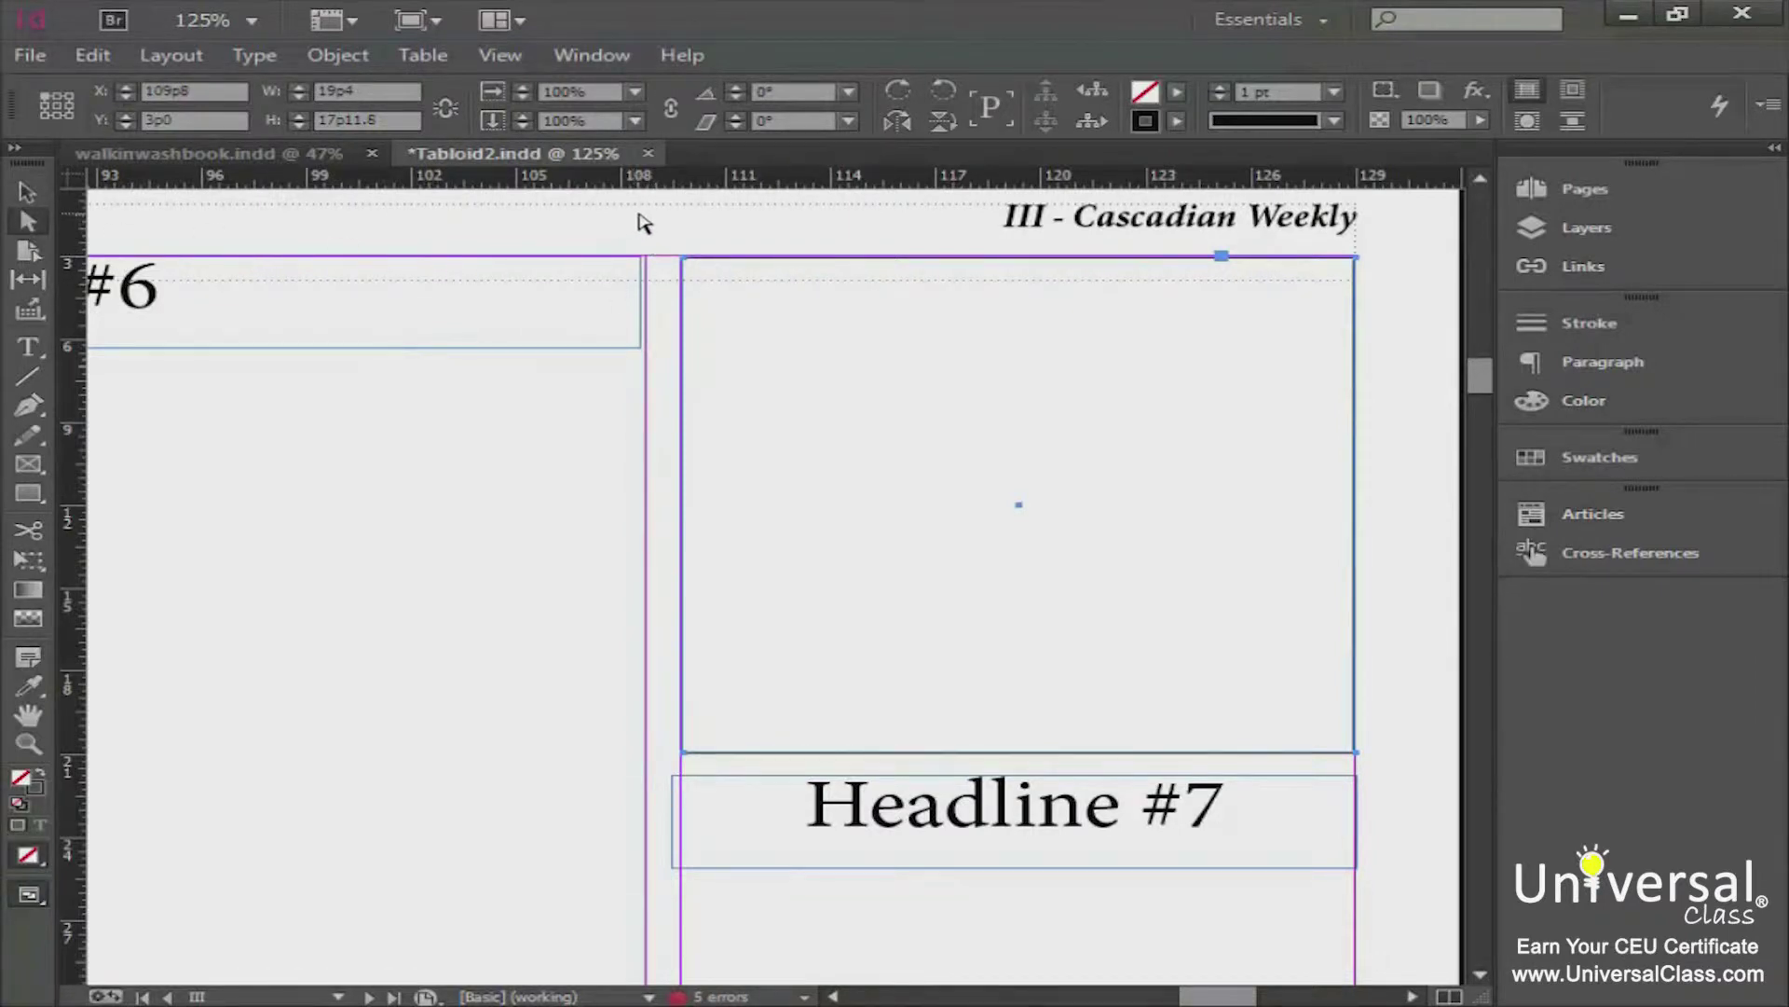
pyautogui.moveTo(651, 216); pyautogui.dragTo(798, 344)
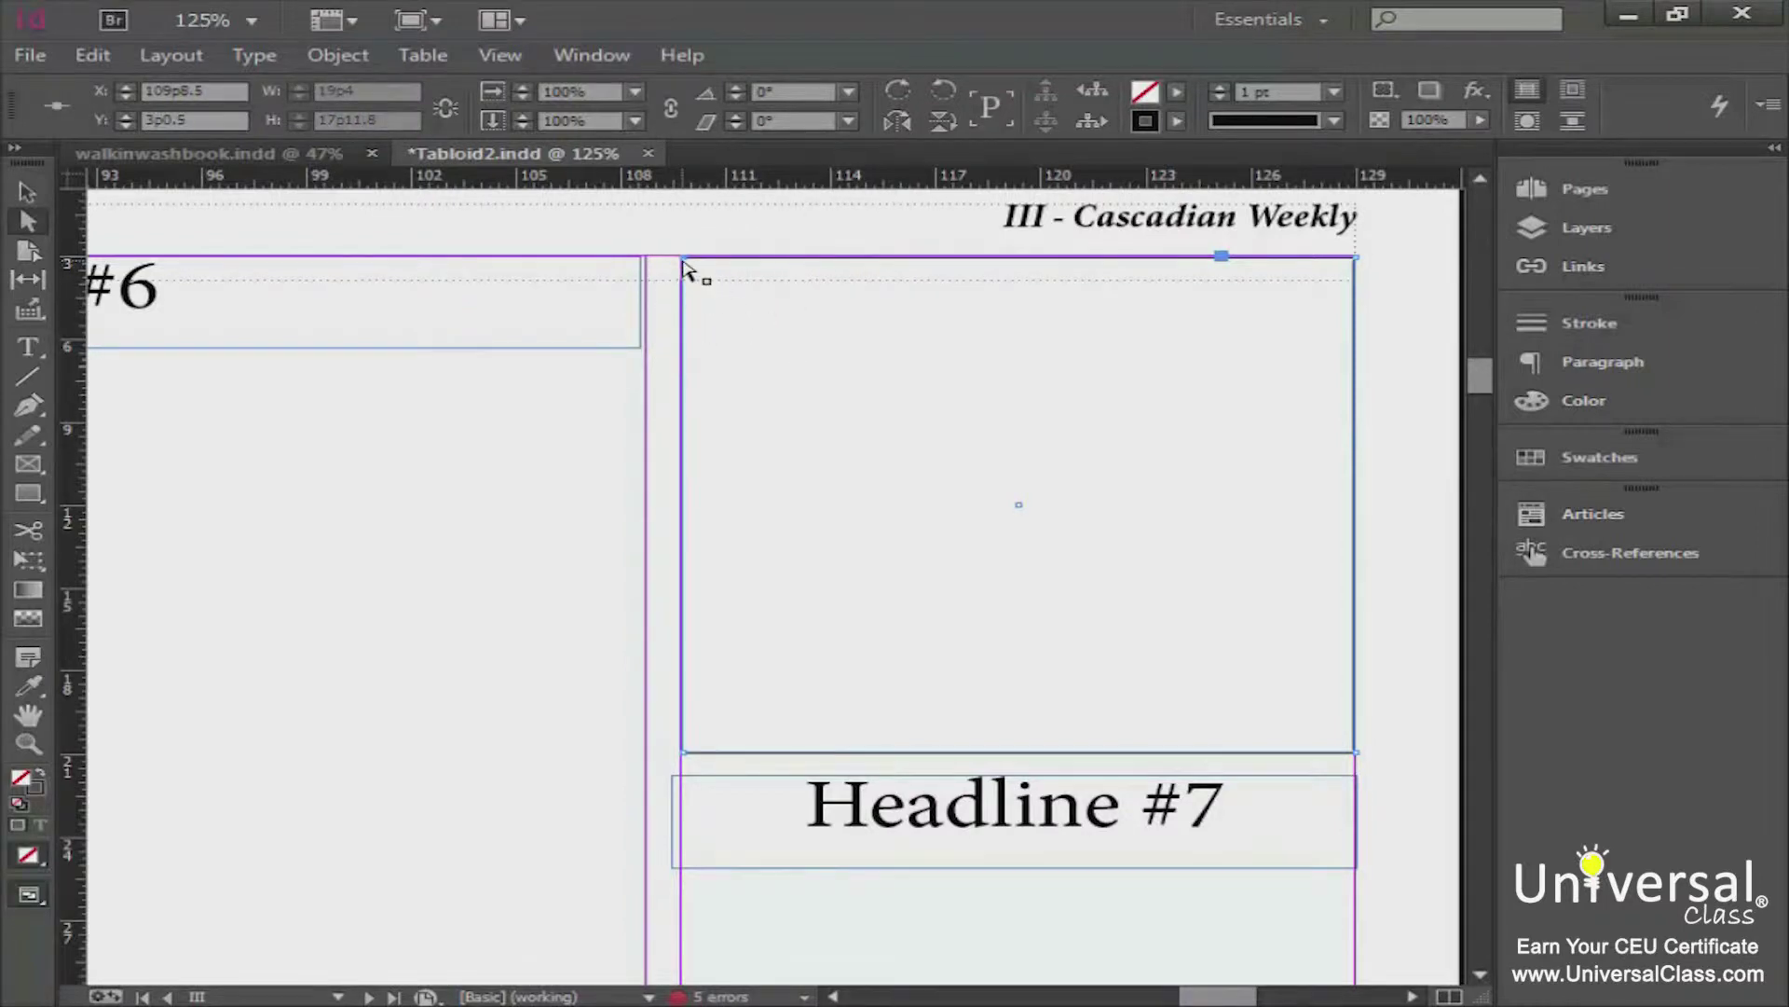
pyautogui.moveTo(685, 259); pyautogui.dragTo(909, 426)
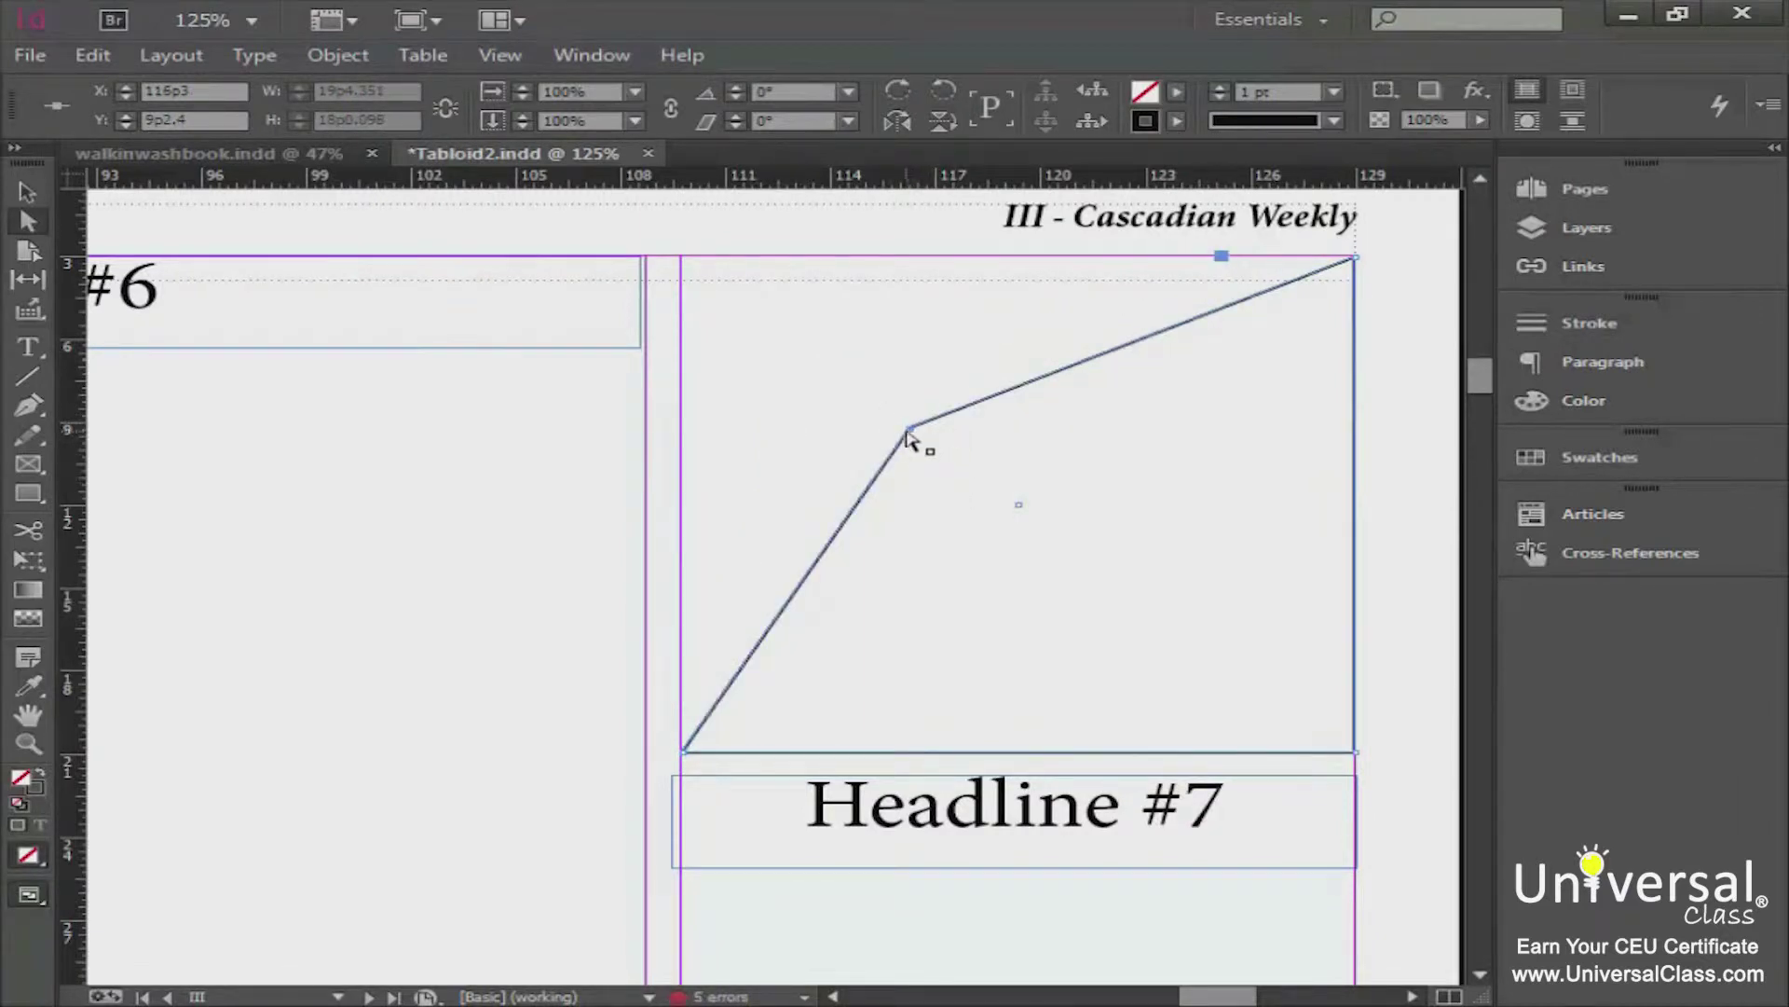
pyautogui.moveTo(909, 429); pyautogui.dragTo(684, 258)
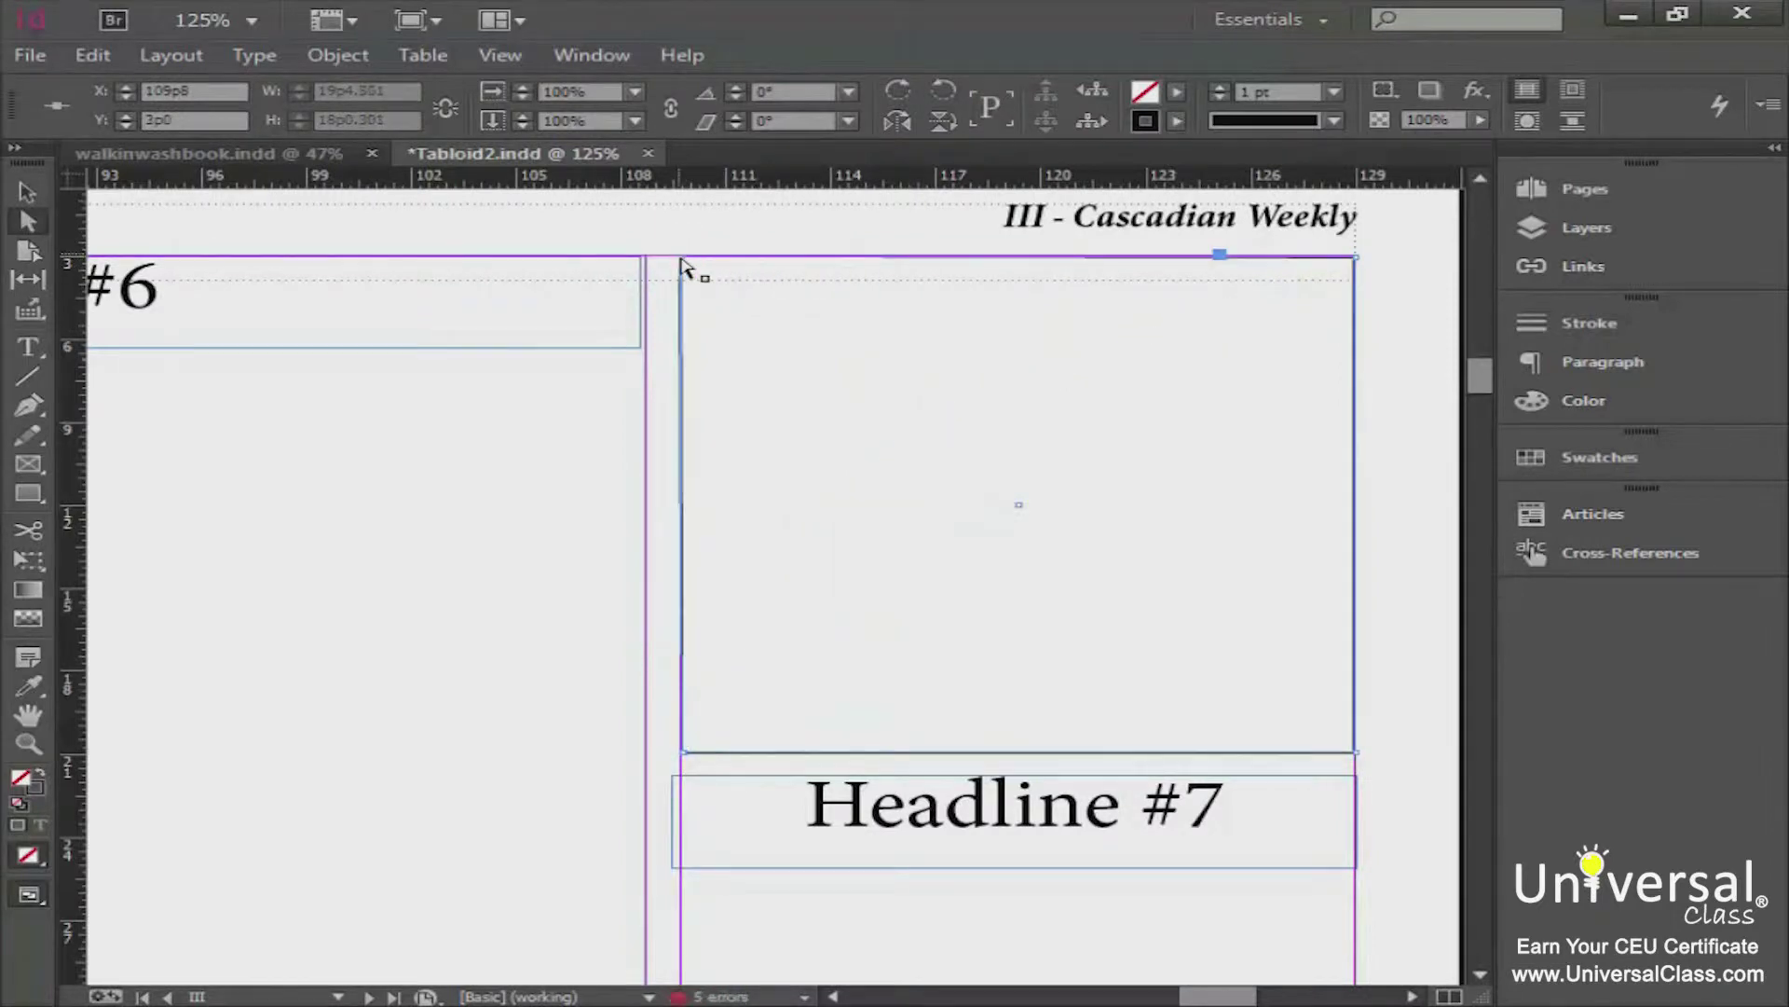
# Step: Select the whole rectangle and set its X position to 109p8
pyautogui.click(312, 383)
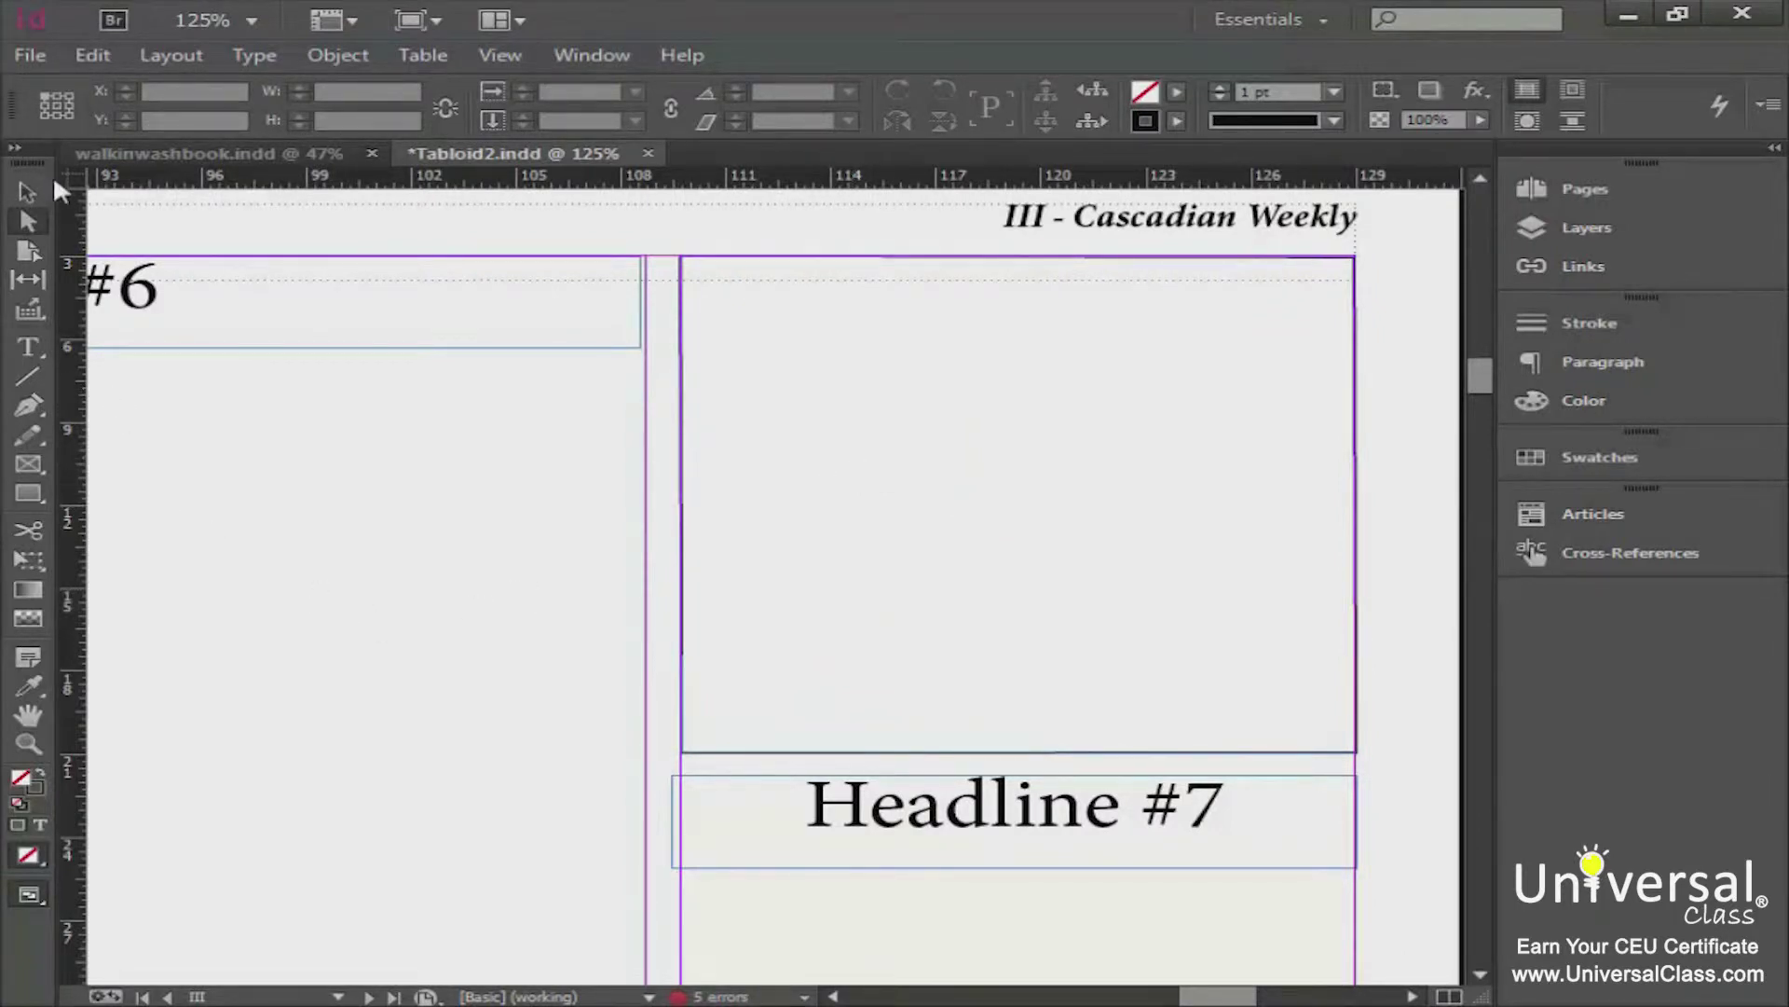
pyautogui.click(27, 193)
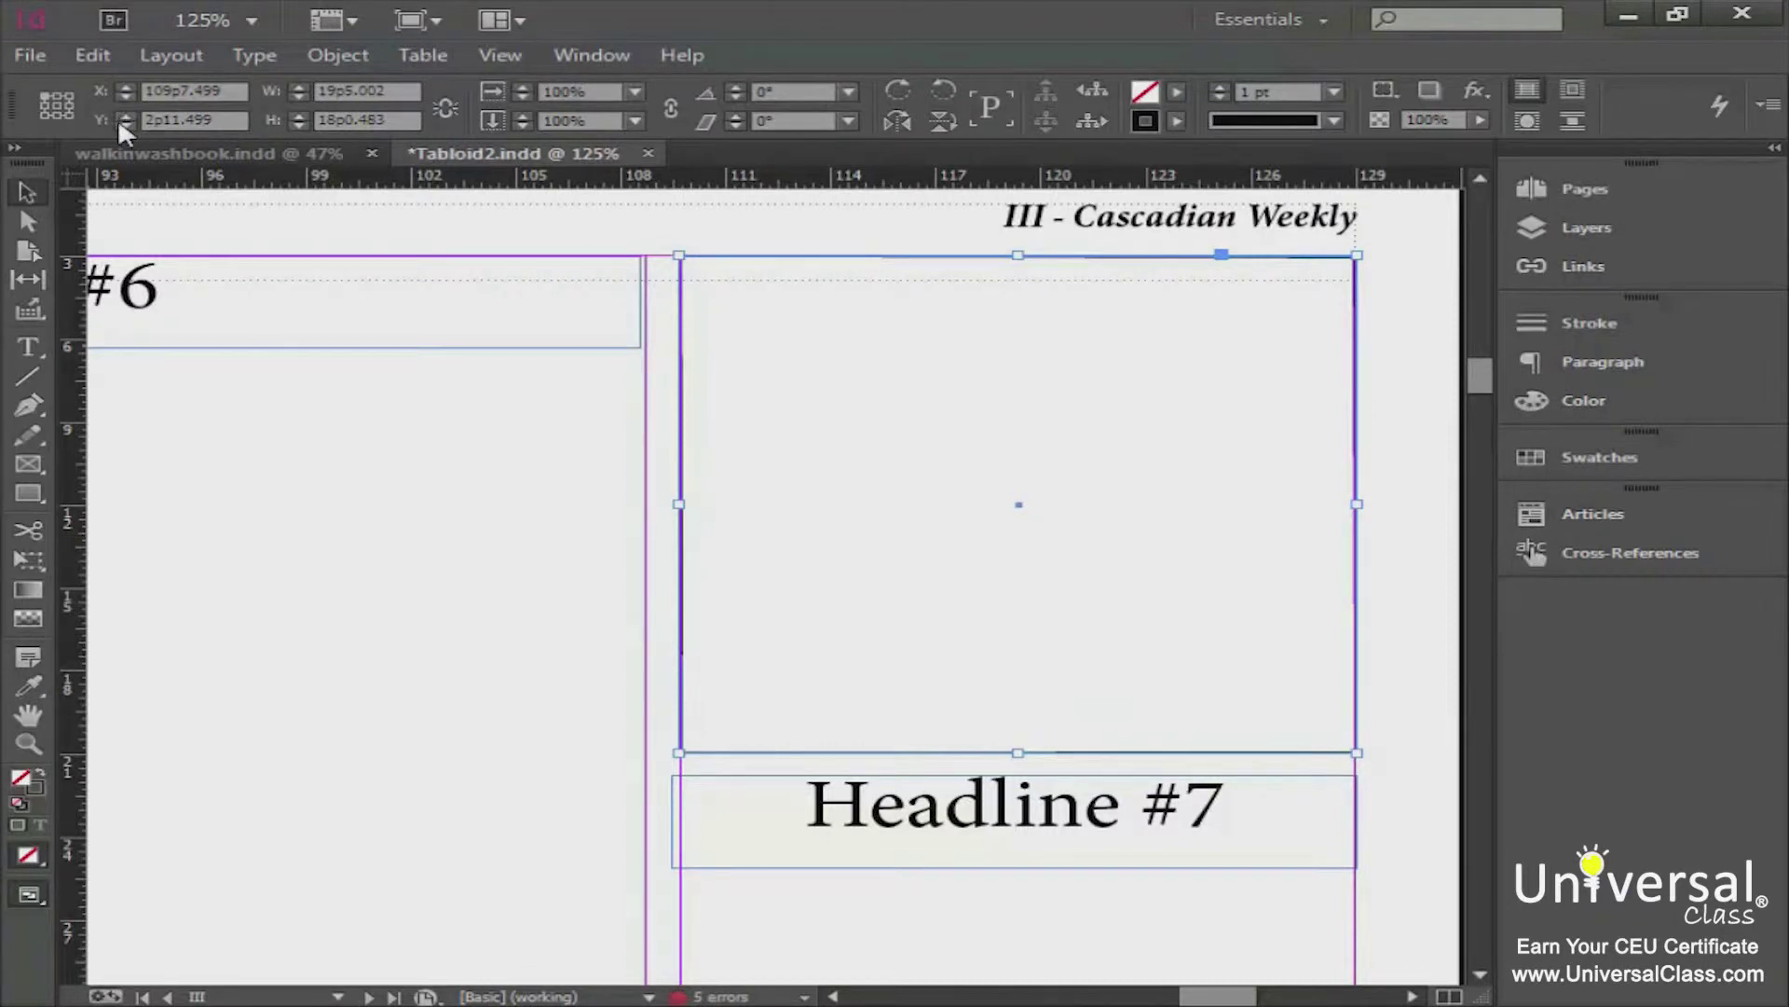
pyautogui.click(124, 85)
pyautogui.click(124, 85)
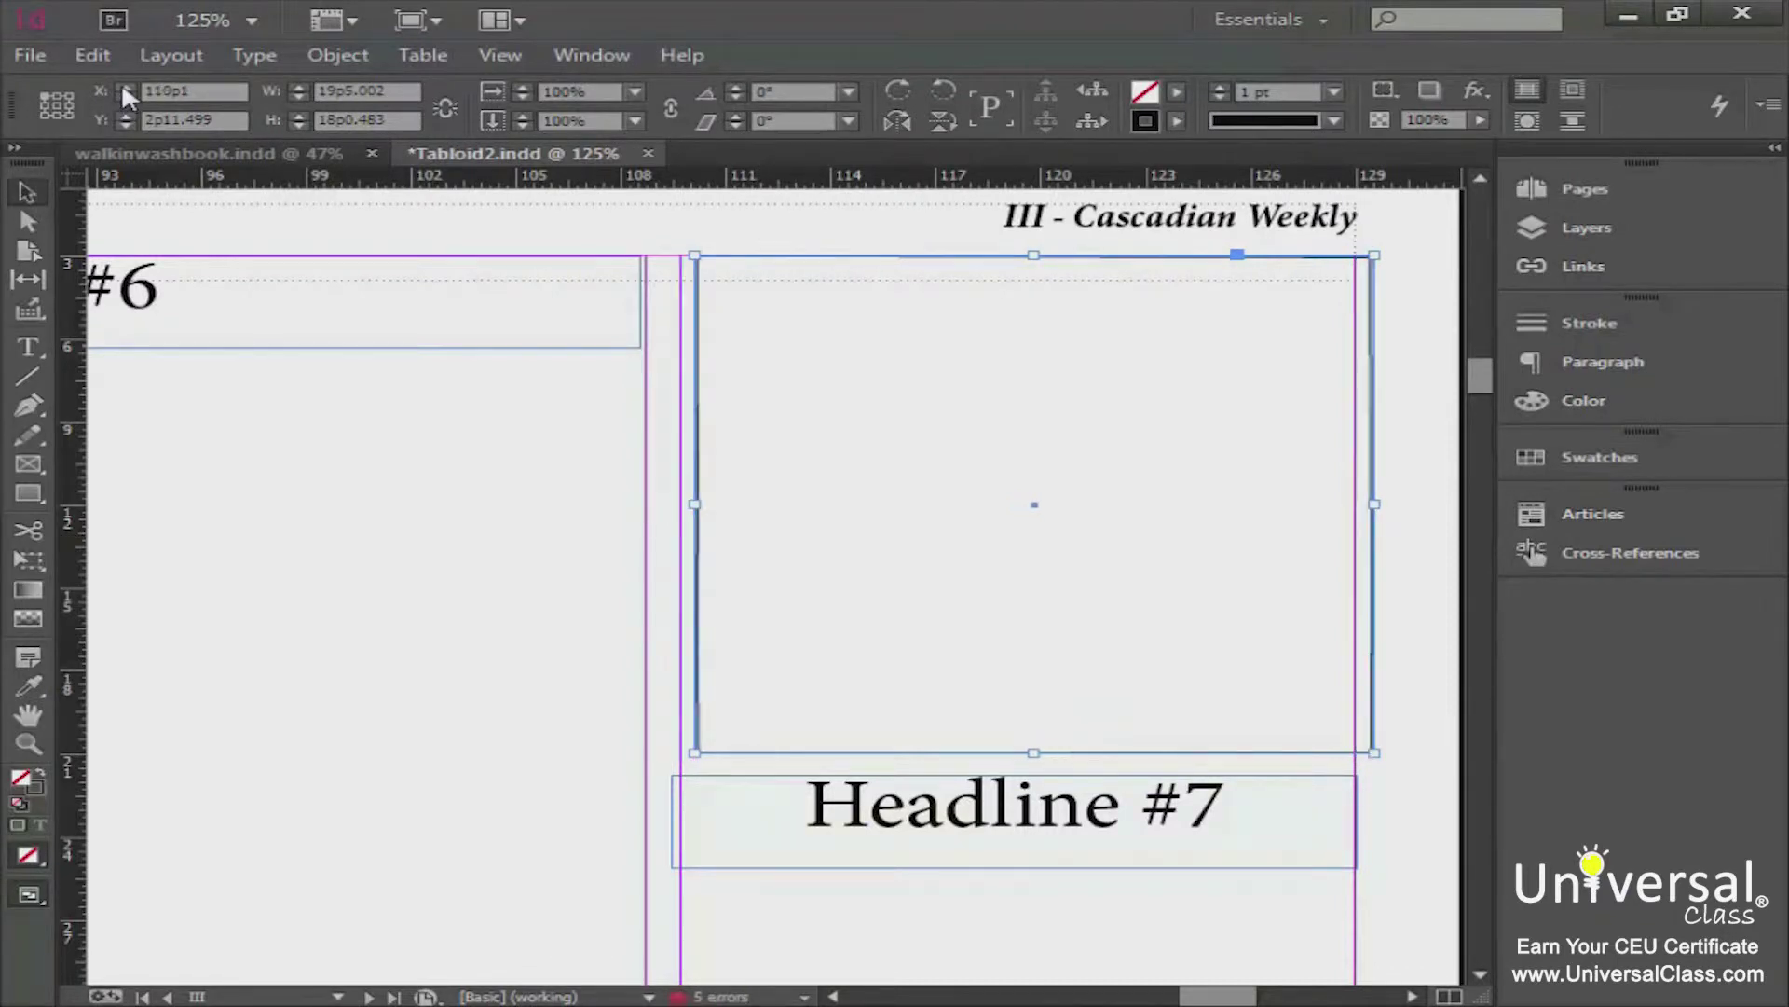
pyautogui.click(125, 96)
pyautogui.click(125, 96)
pyautogui.click(124, 96)
pyautogui.click(125, 96)
pyautogui.click(125, 96)
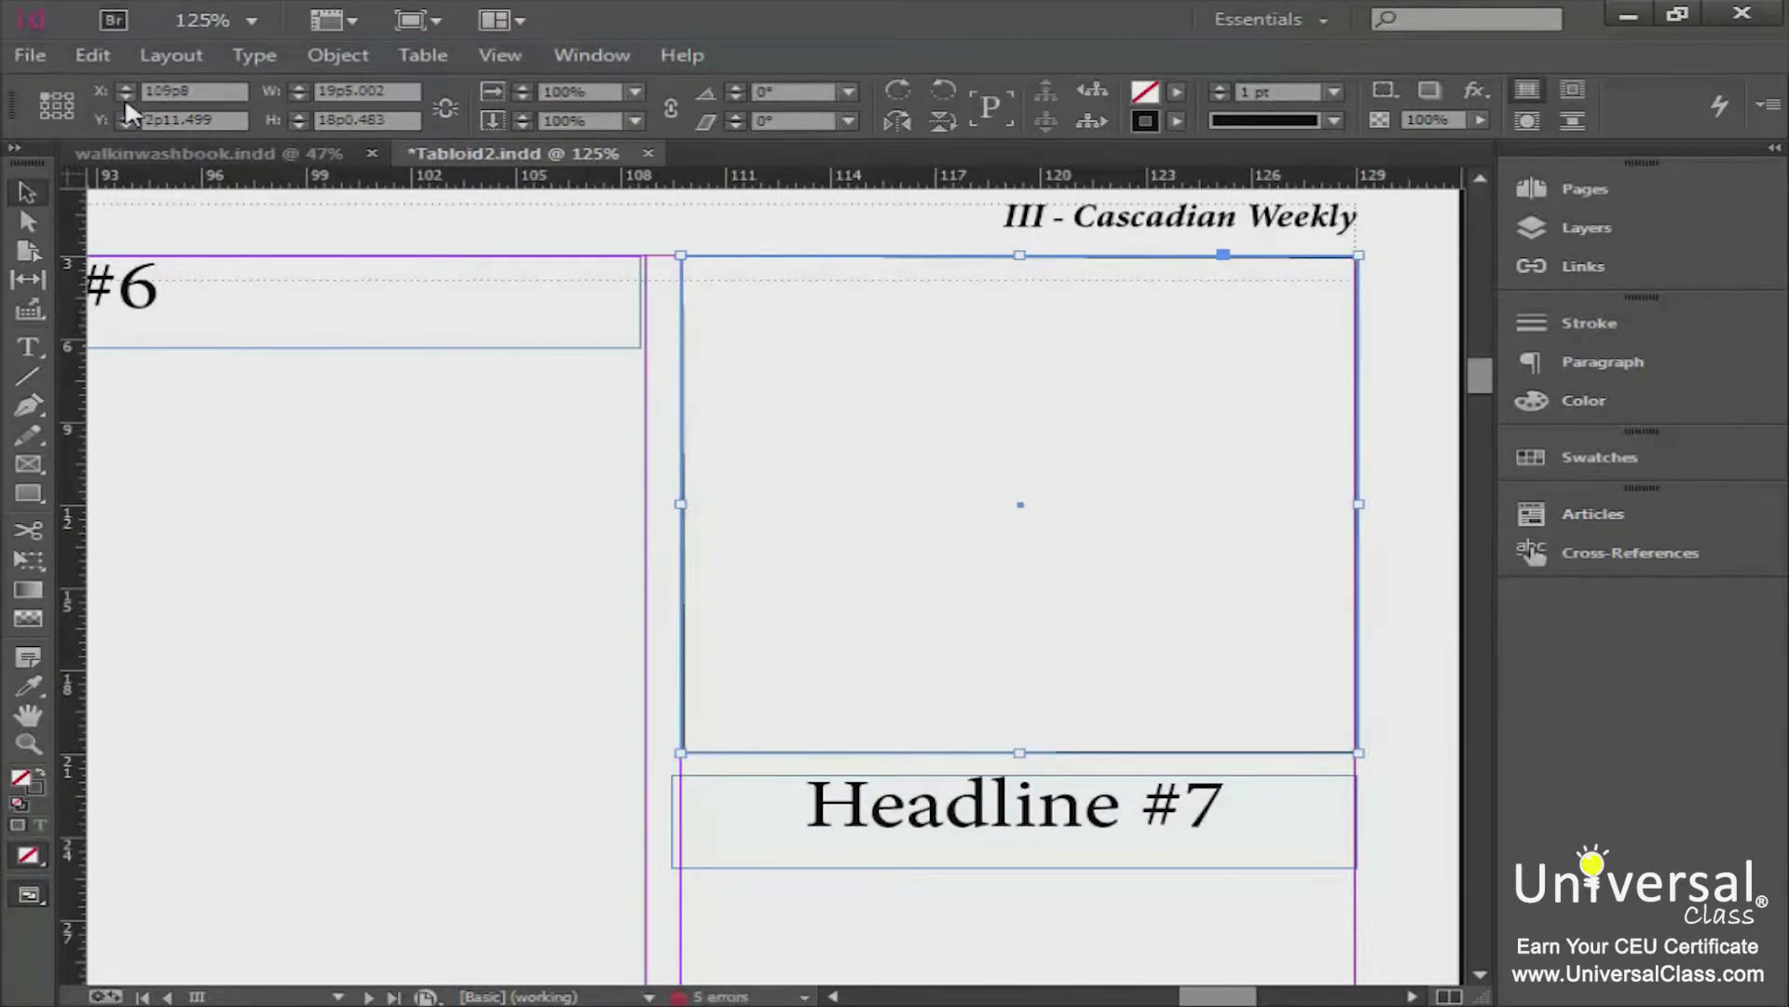
# Step: Try stepping the rectangle's X position upward, and step it back down to 109p8
pyautogui.click(125, 87)
pyautogui.click(124, 87)
pyautogui.click(125, 86)
pyautogui.click(125, 86)
pyautogui.click(125, 87)
pyautogui.click(125, 86)
pyautogui.click(125, 87)
pyautogui.click(125, 96)
pyautogui.click(125, 96)
pyautogui.click(125, 96)
pyautogui.click(125, 96)
pyautogui.click(125, 96)
pyautogui.click(125, 96)
pyautogui.click(124, 96)
# Step: Nudge the rectangle vertically and set its Y position to 2p11
pyautogui.click(125, 115)
pyautogui.click(125, 115)
pyautogui.click(125, 115)
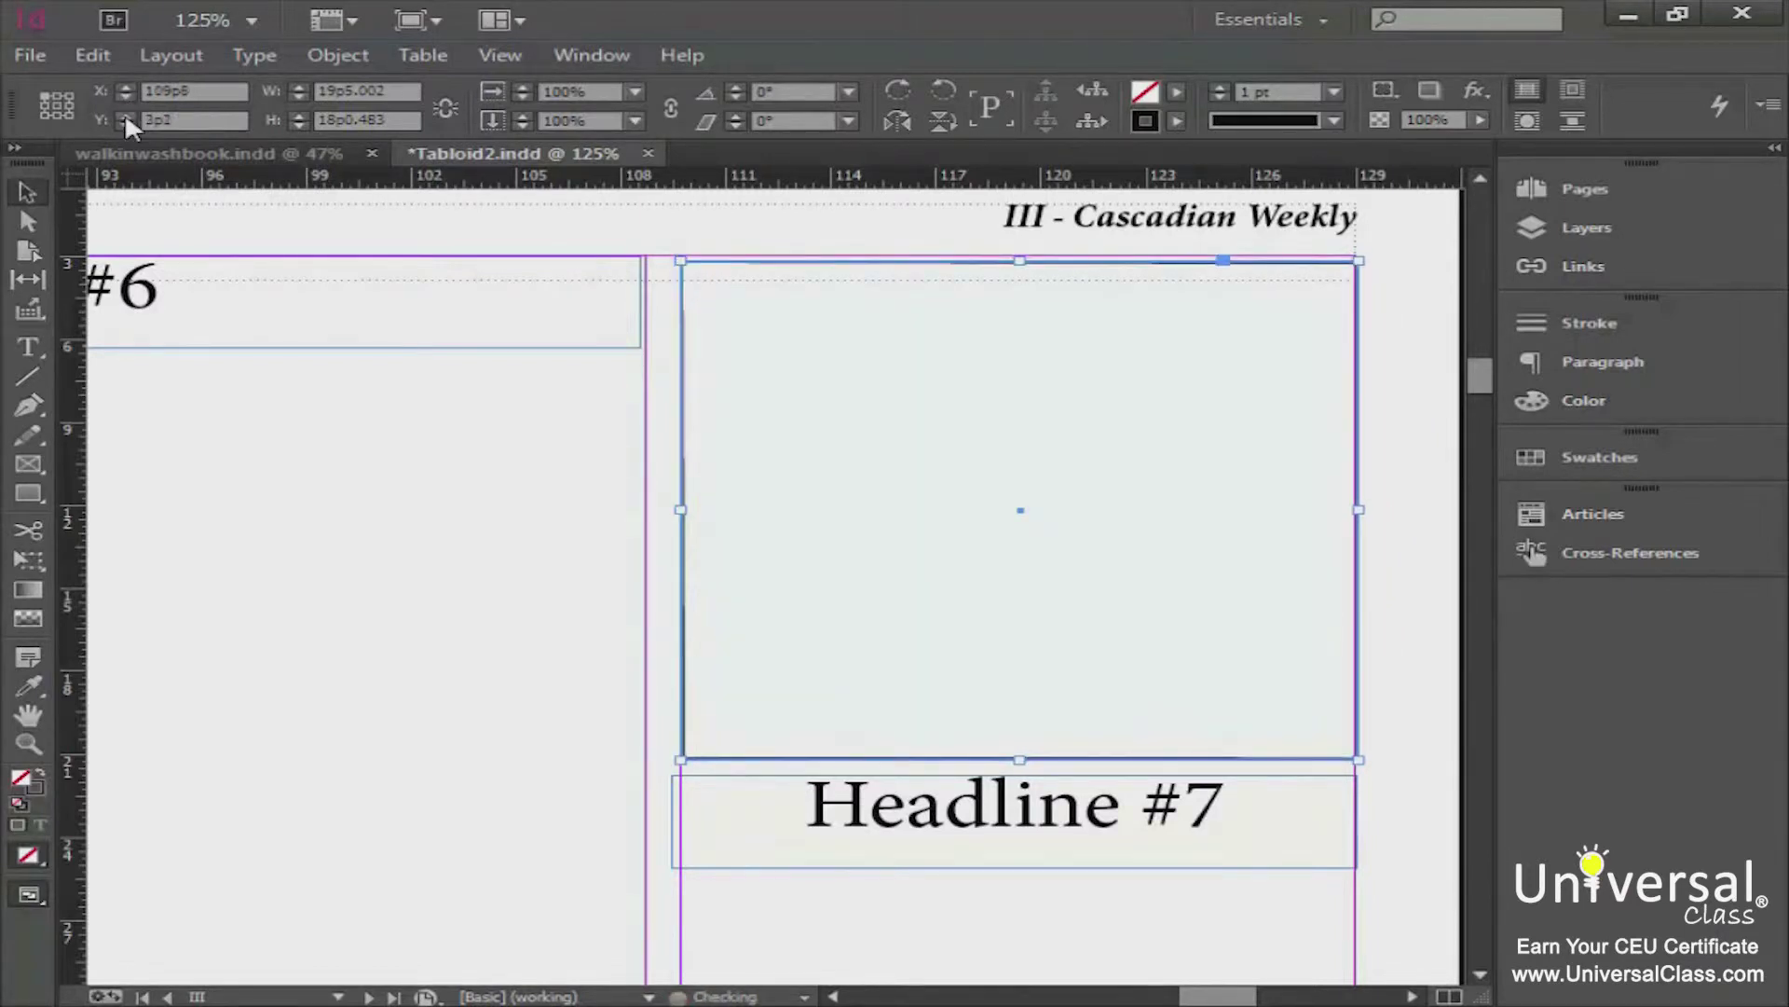
pyautogui.click(125, 125)
pyautogui.click(125, 125)
pyautogui.click(125, 125)
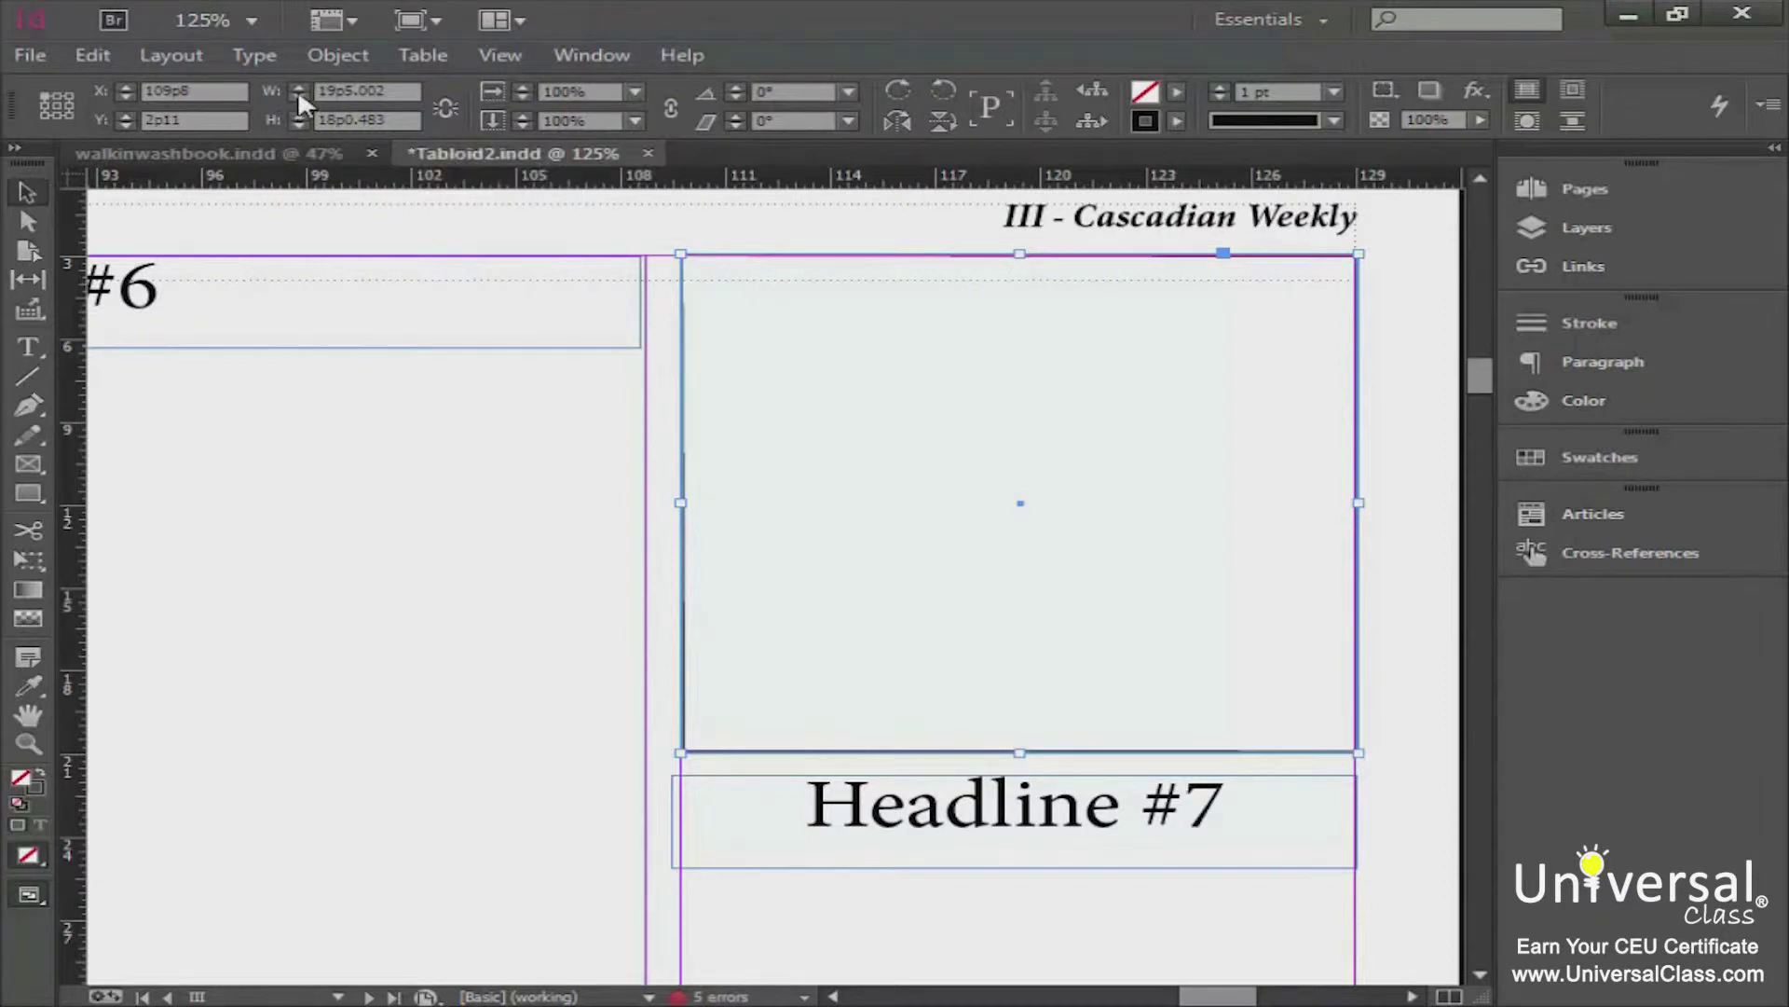
# Step: Set the rectangle's width to 19p4 and its height to 17p11
pyautogui.press('BackSpace')
pyautogui.press('BackSpace')
pyautogui.press('BackSpace')
pyautogui.click(293, 88)
pyautogui.click(294, 82)
pyautogui.click(293, 82)
pyautogui.click(296, 97)
pyautogui.click(295, 97)
pyautogui.click(295, 97)
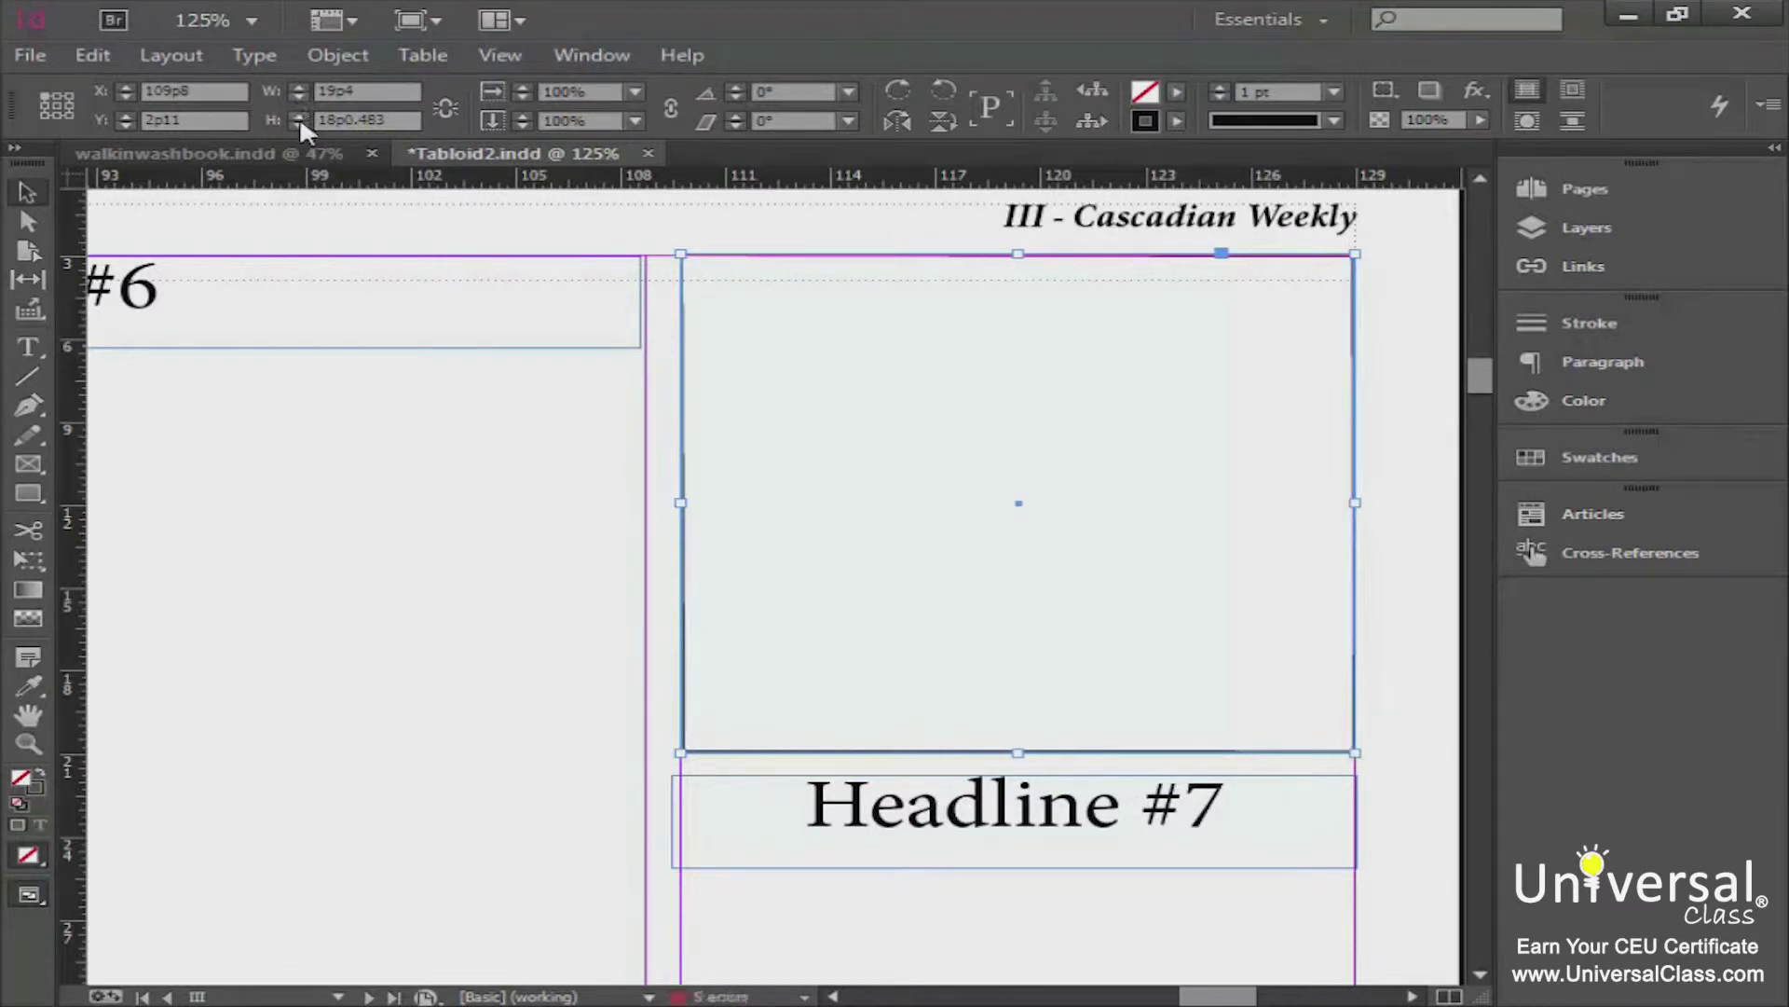
pyautogui.click(295, 123)
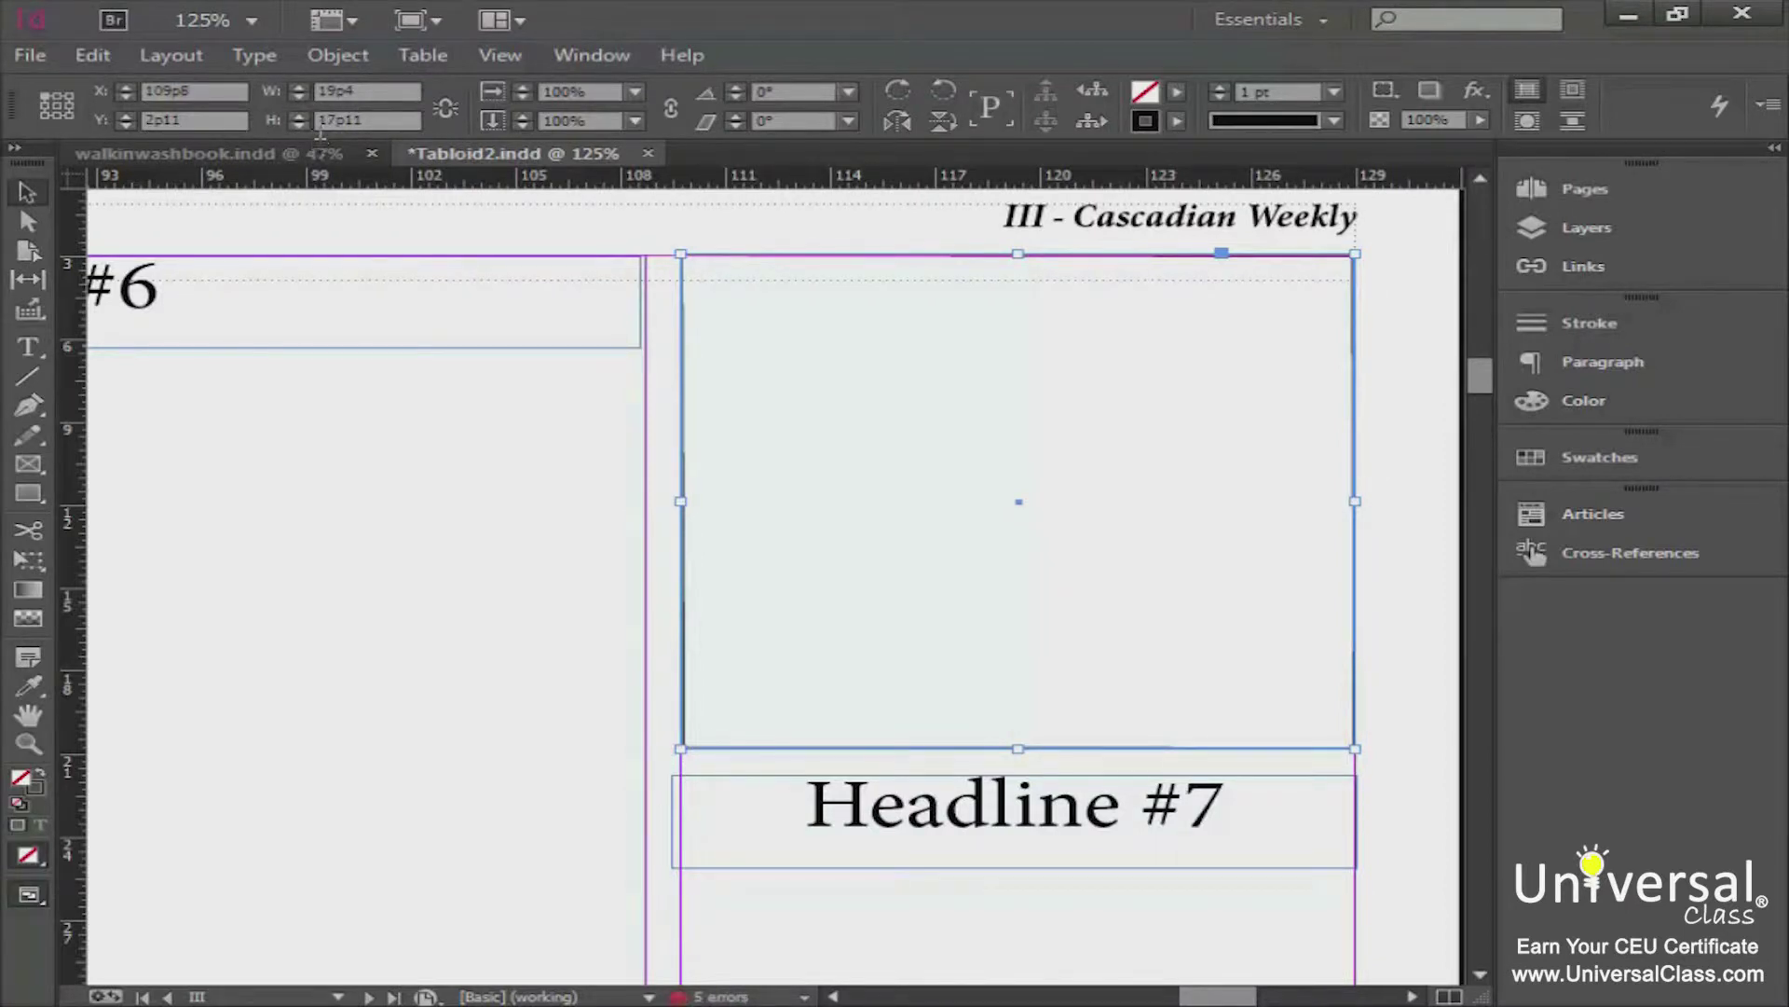
# Step: Try resizing the rectangle proportionally to a 19p7 width with linked dimensions, and restore the 19p4 width and the unlinked state
pyautogui.click(444, 110)
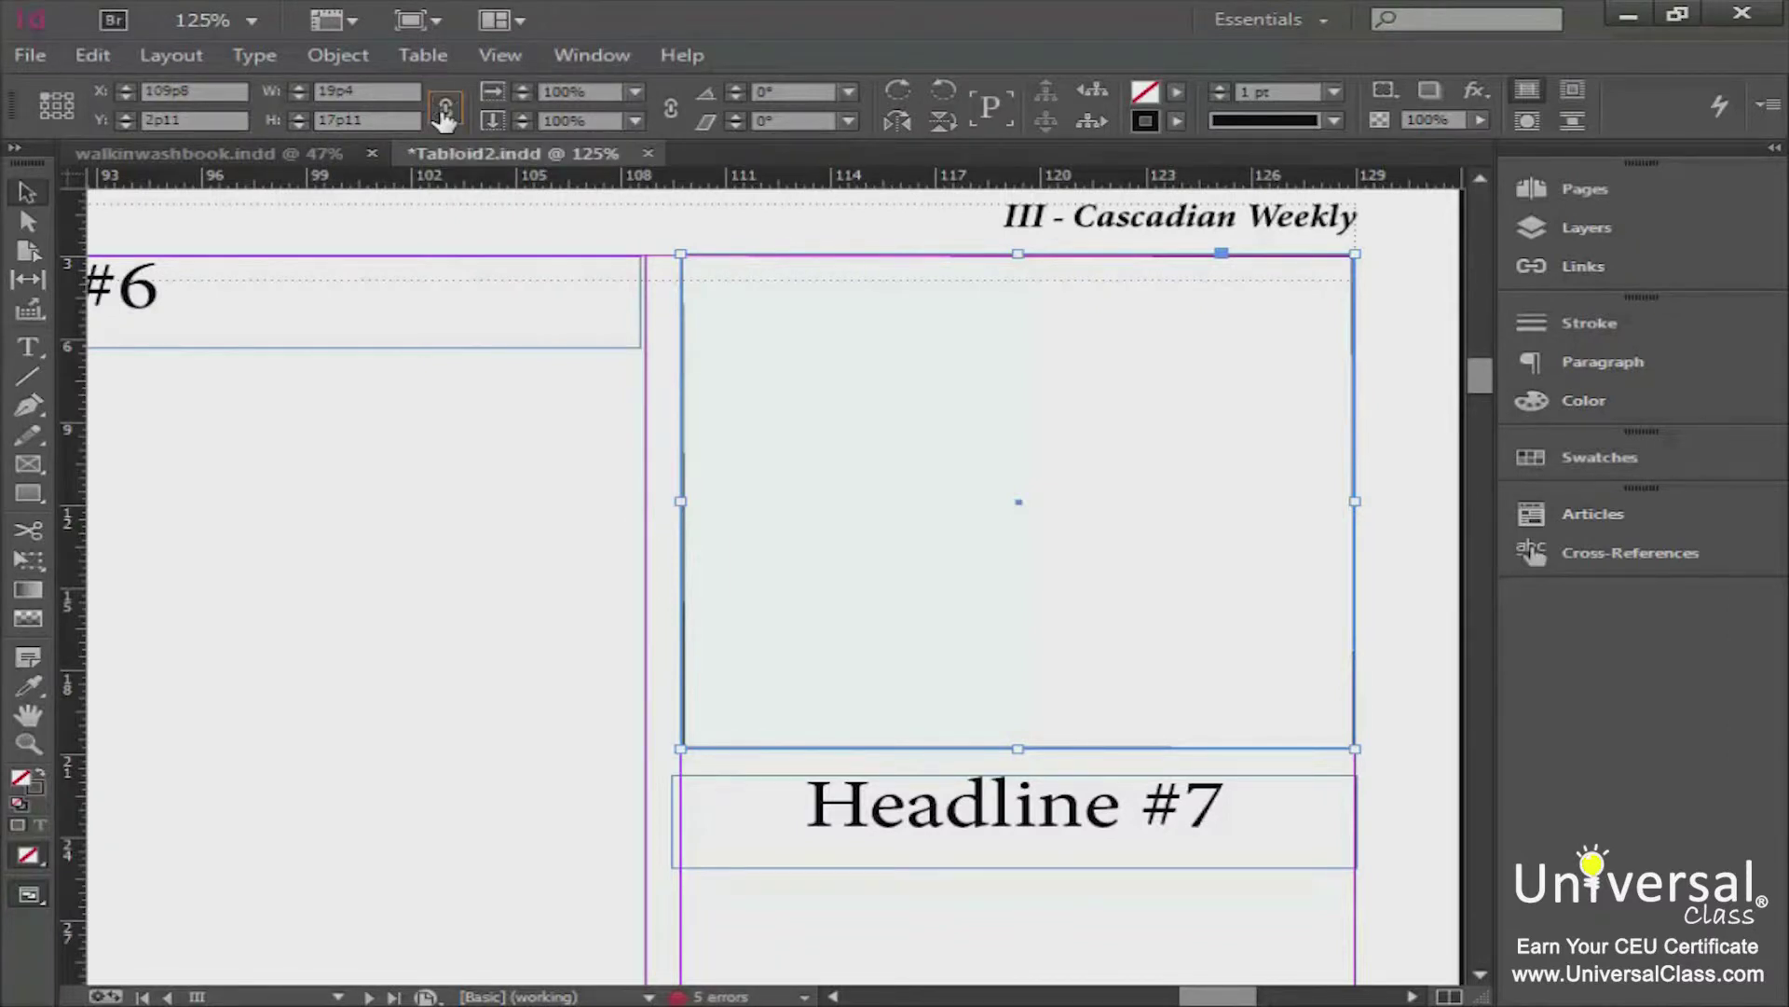
pyautogui.click(296, 86)
pyautogui.click(296, 86)
pyautogui.click(296, 86)
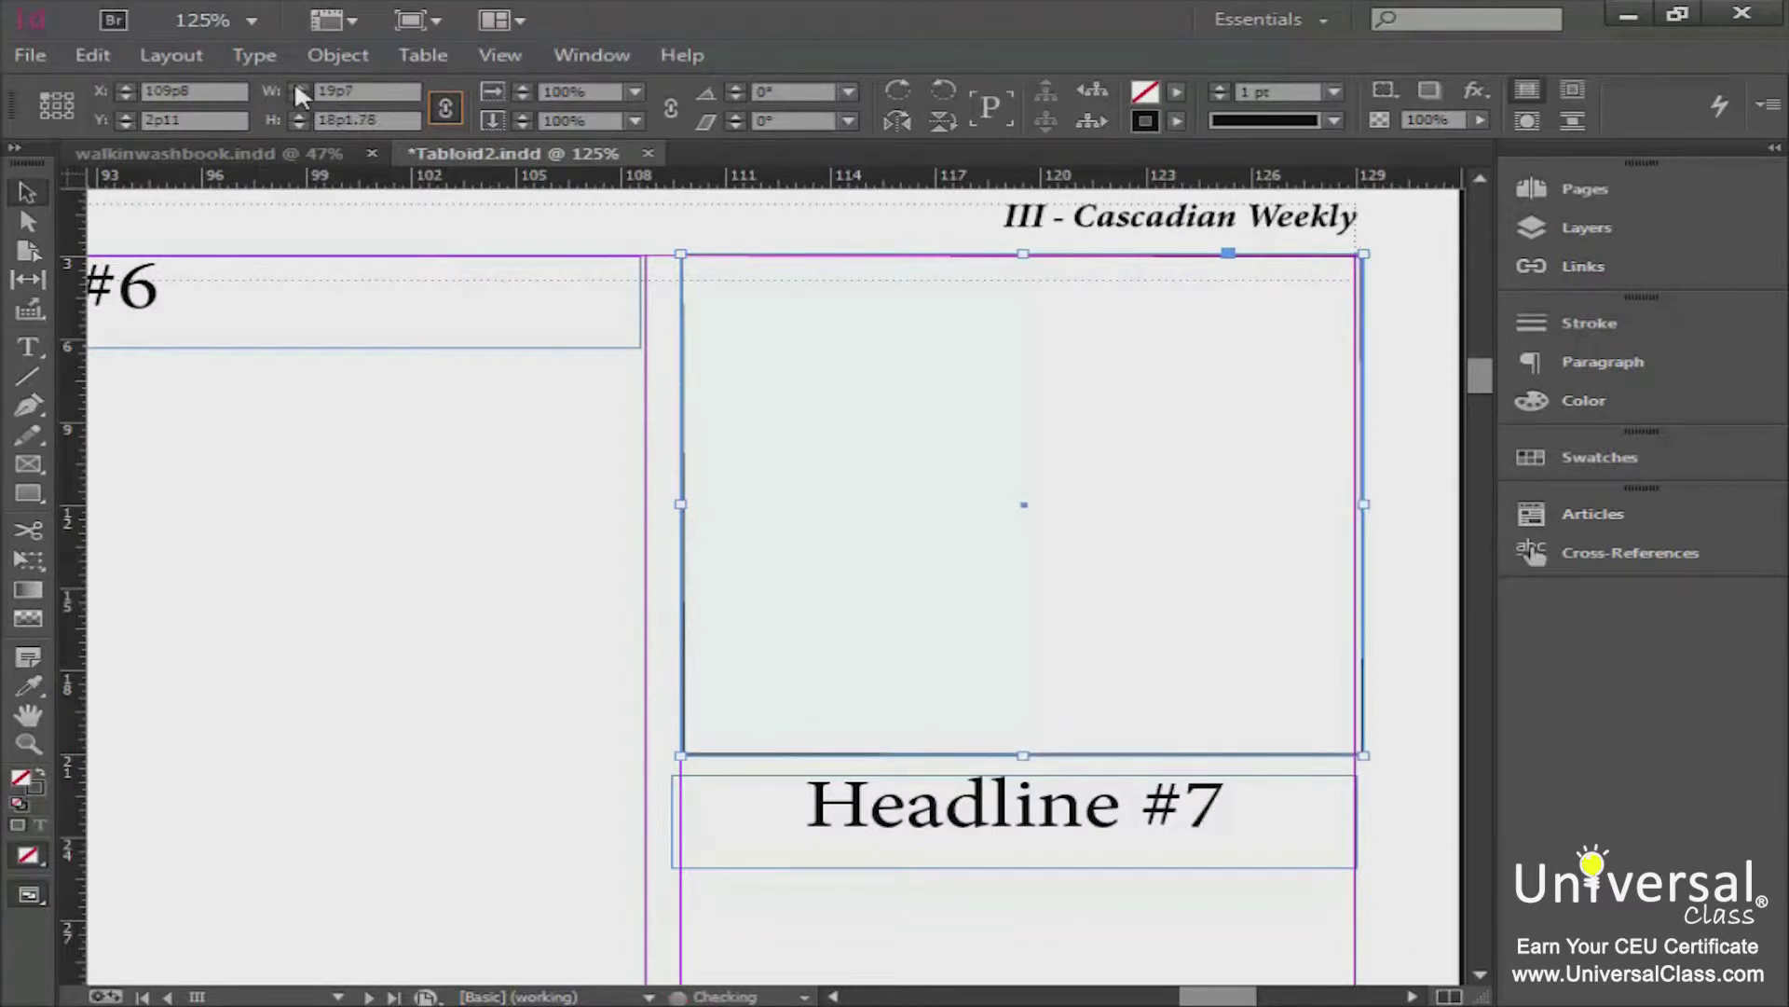
pyautogui.click(297, 97)
pyautogui.click(297, 97)
pyautogui.click(296, 97)
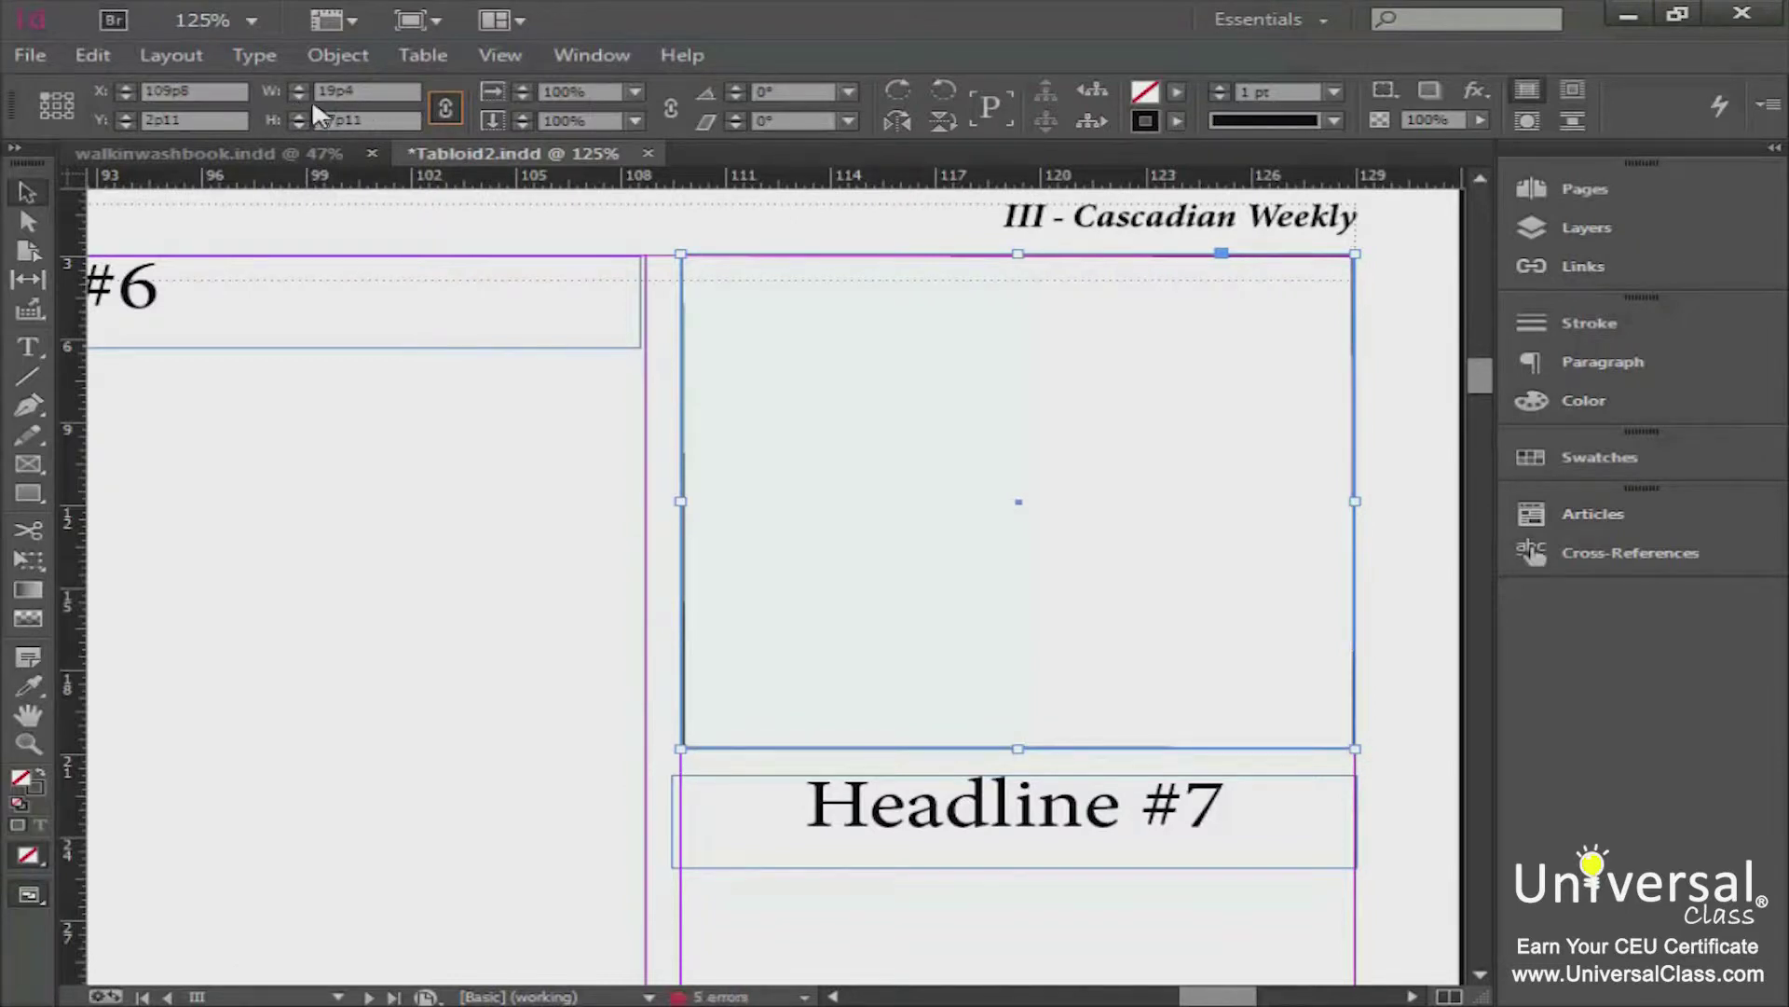
pyautogui.click(446, 110)
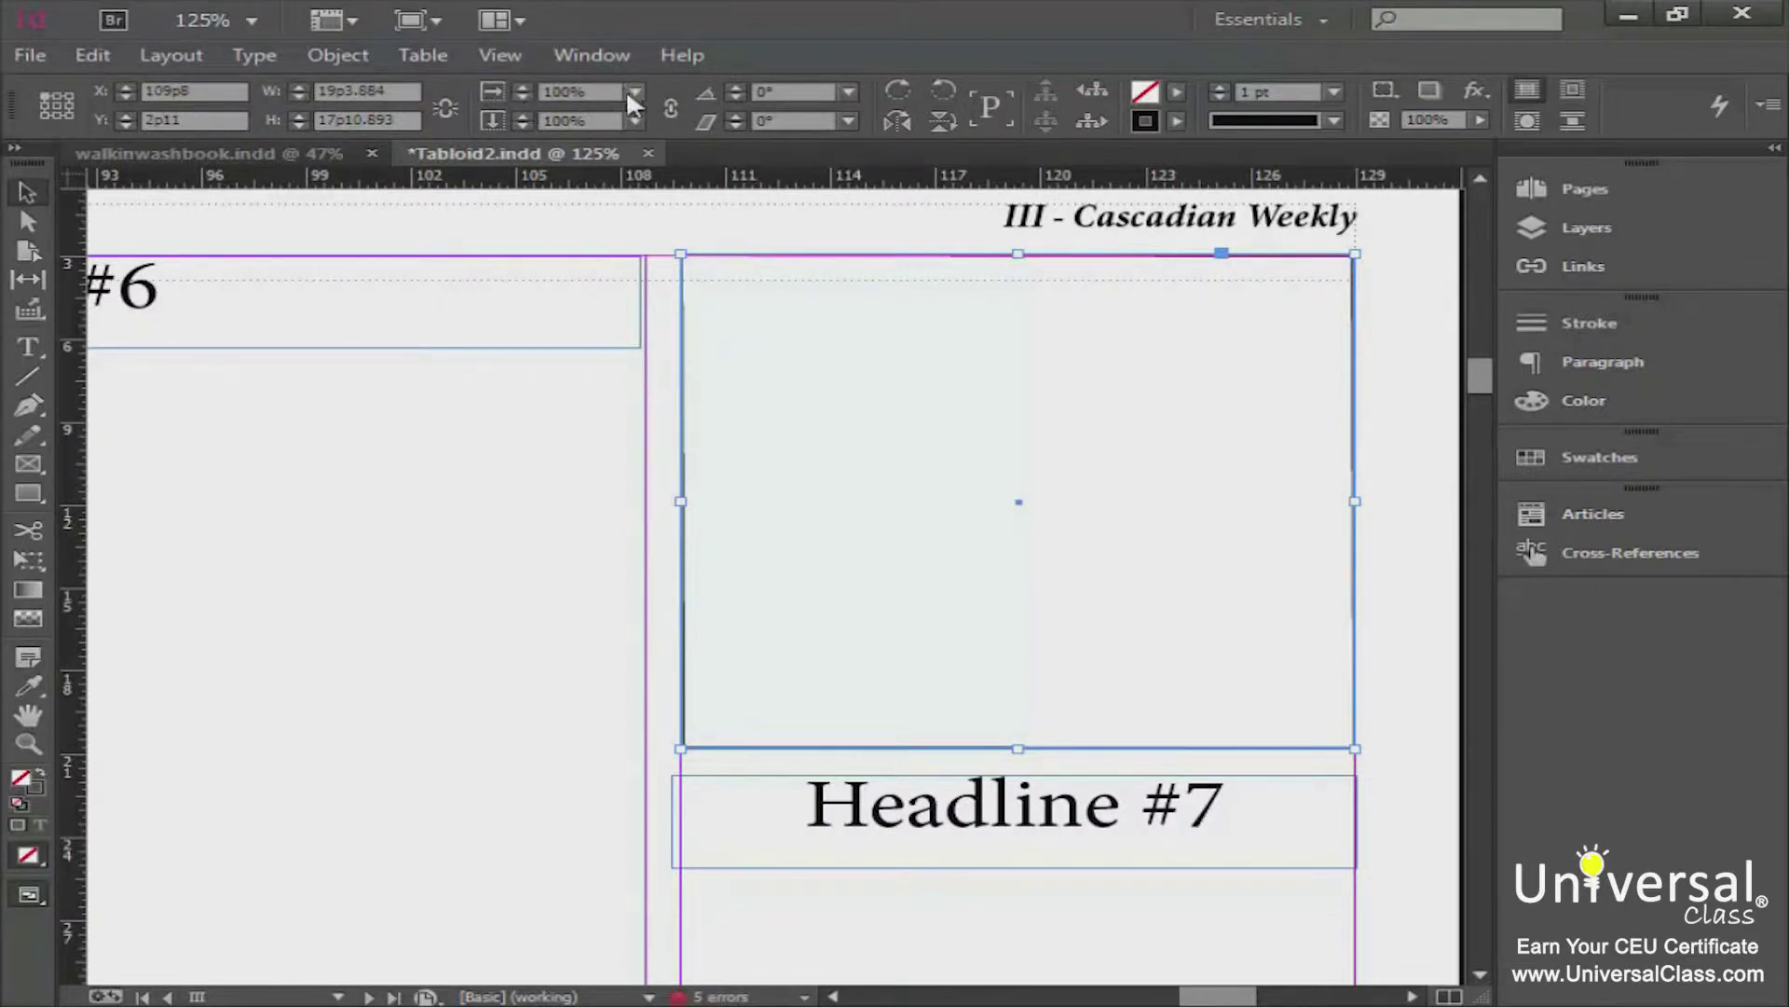
# Step: Try rotating the rectangle by 45°, and set its rotation angle back to 0°
pyautogui.click(670, 107)
pyautogui.click(840, 93)
pyautogui.click(802, 354)
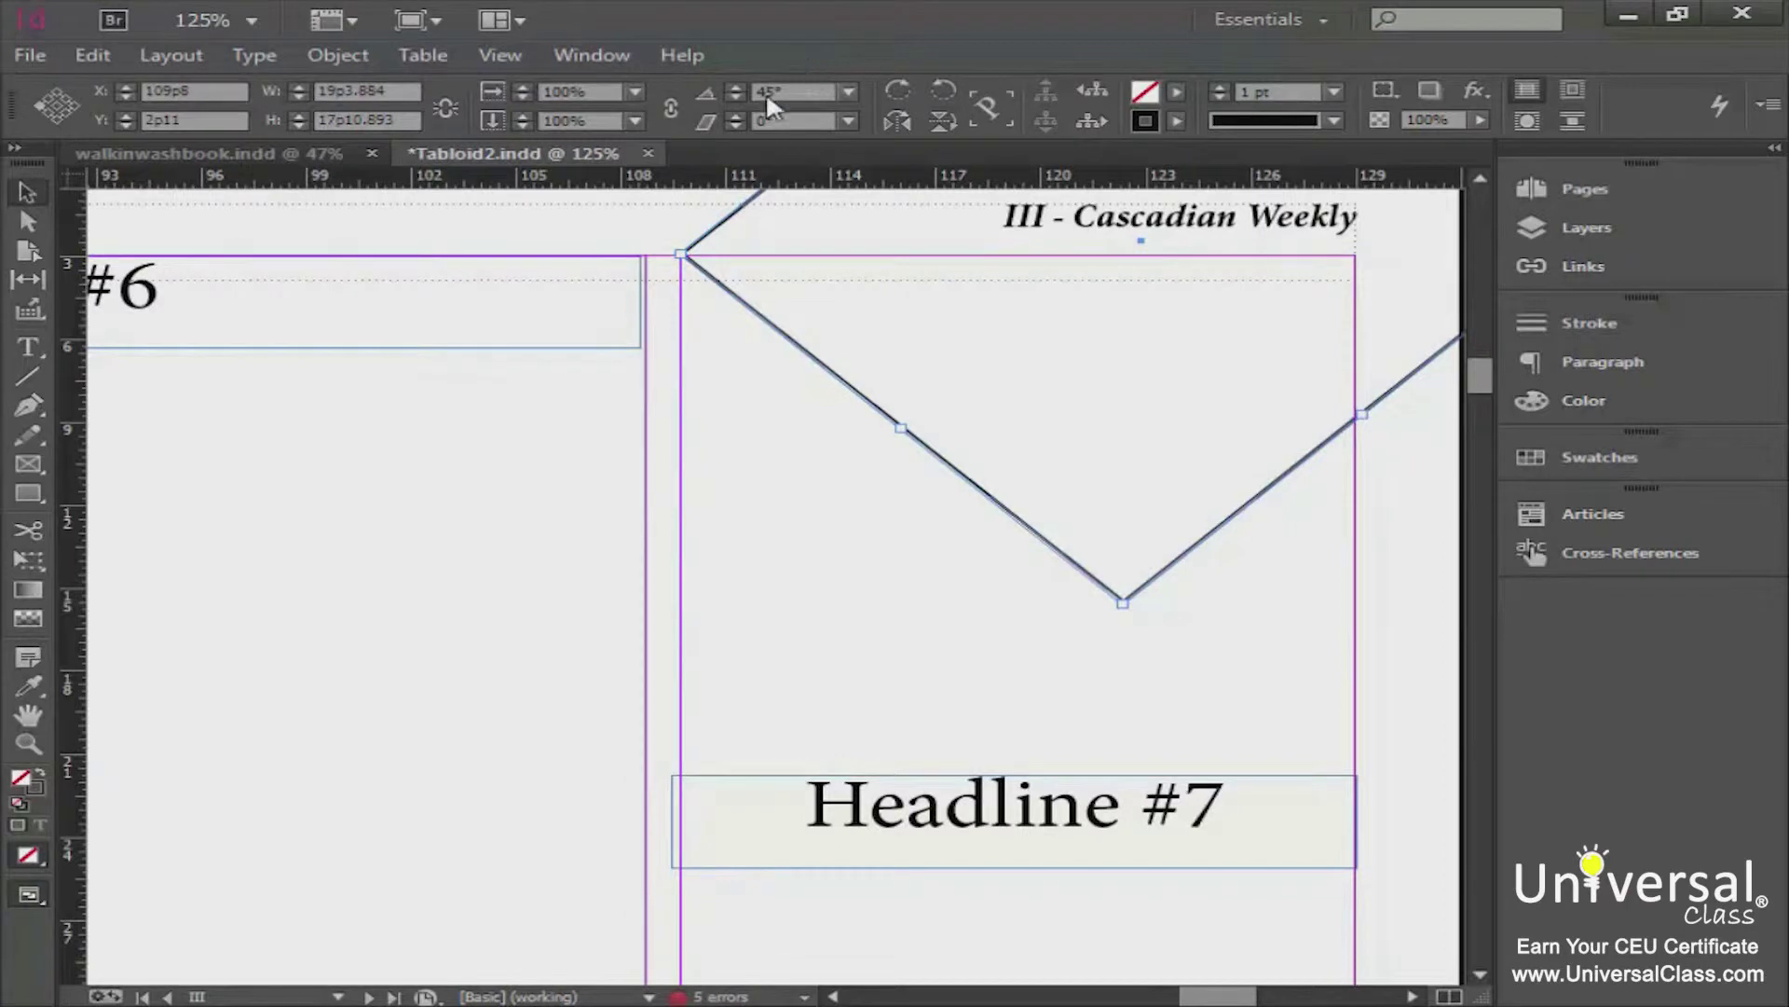
pyautogui.click(847, 92)
pyautogui.click(809, 307)
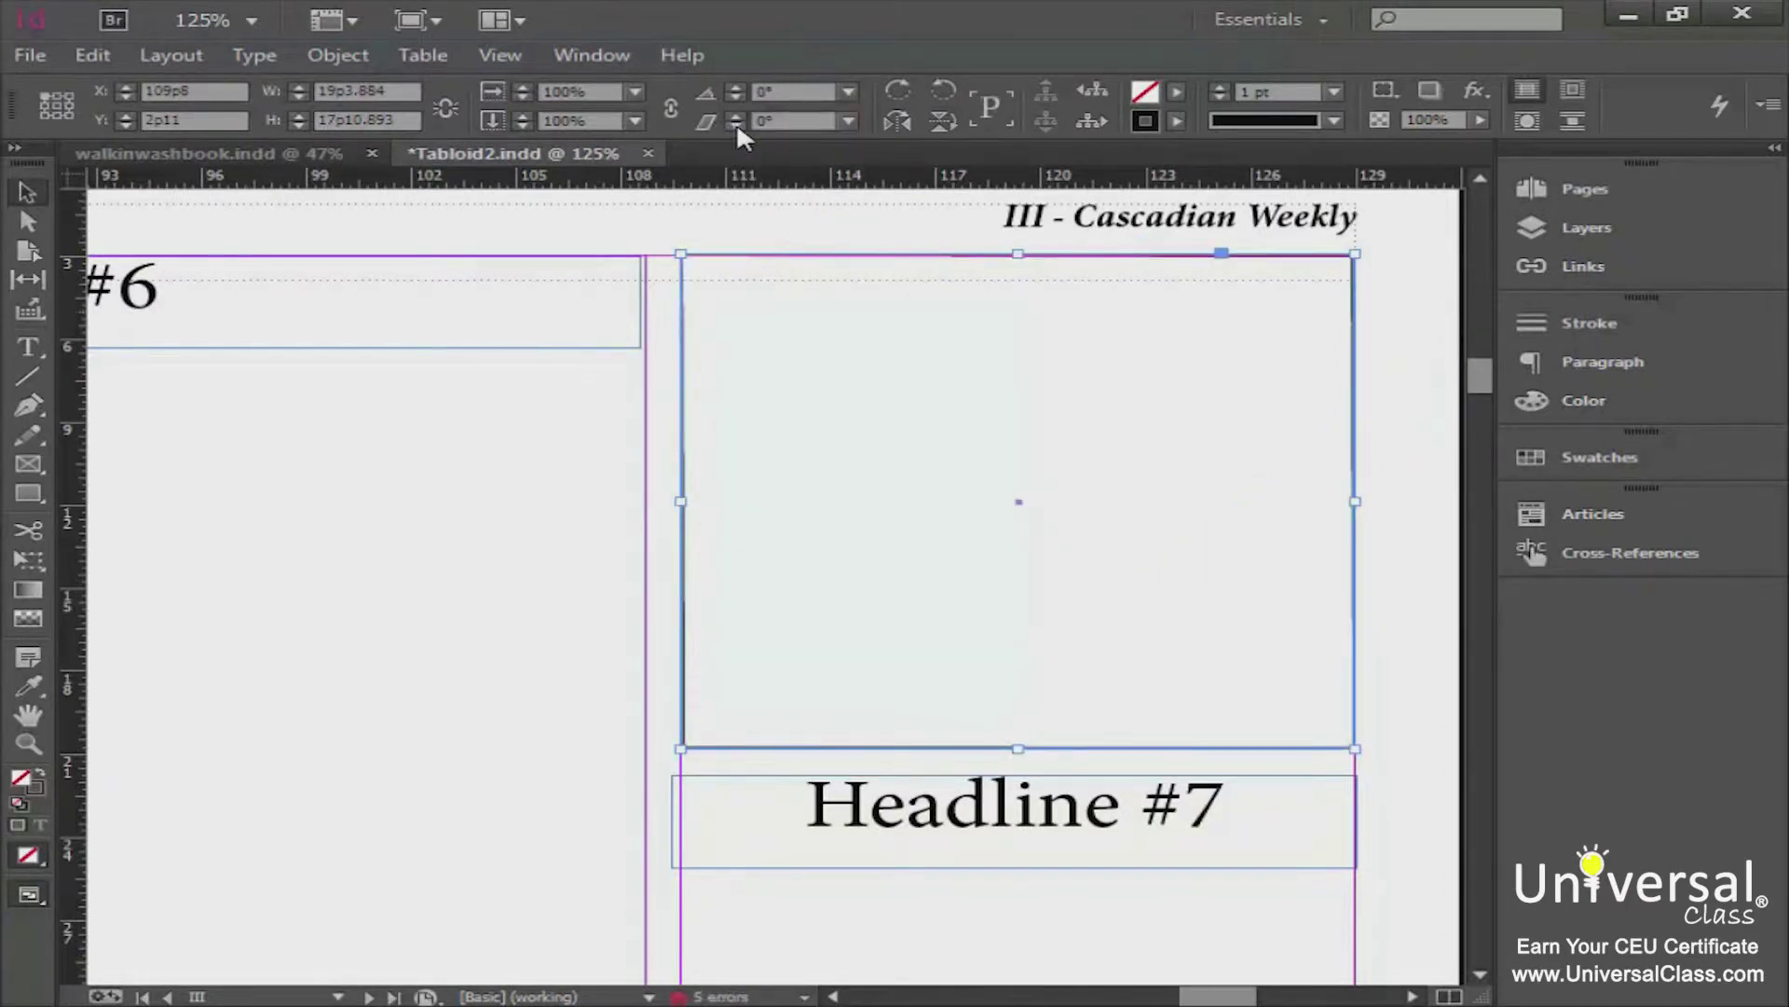
# Step: Try shearing the rectangle by 10°, and undo the shear
pyautogui.click(845, 120)
pyautogui.click(831, 272)
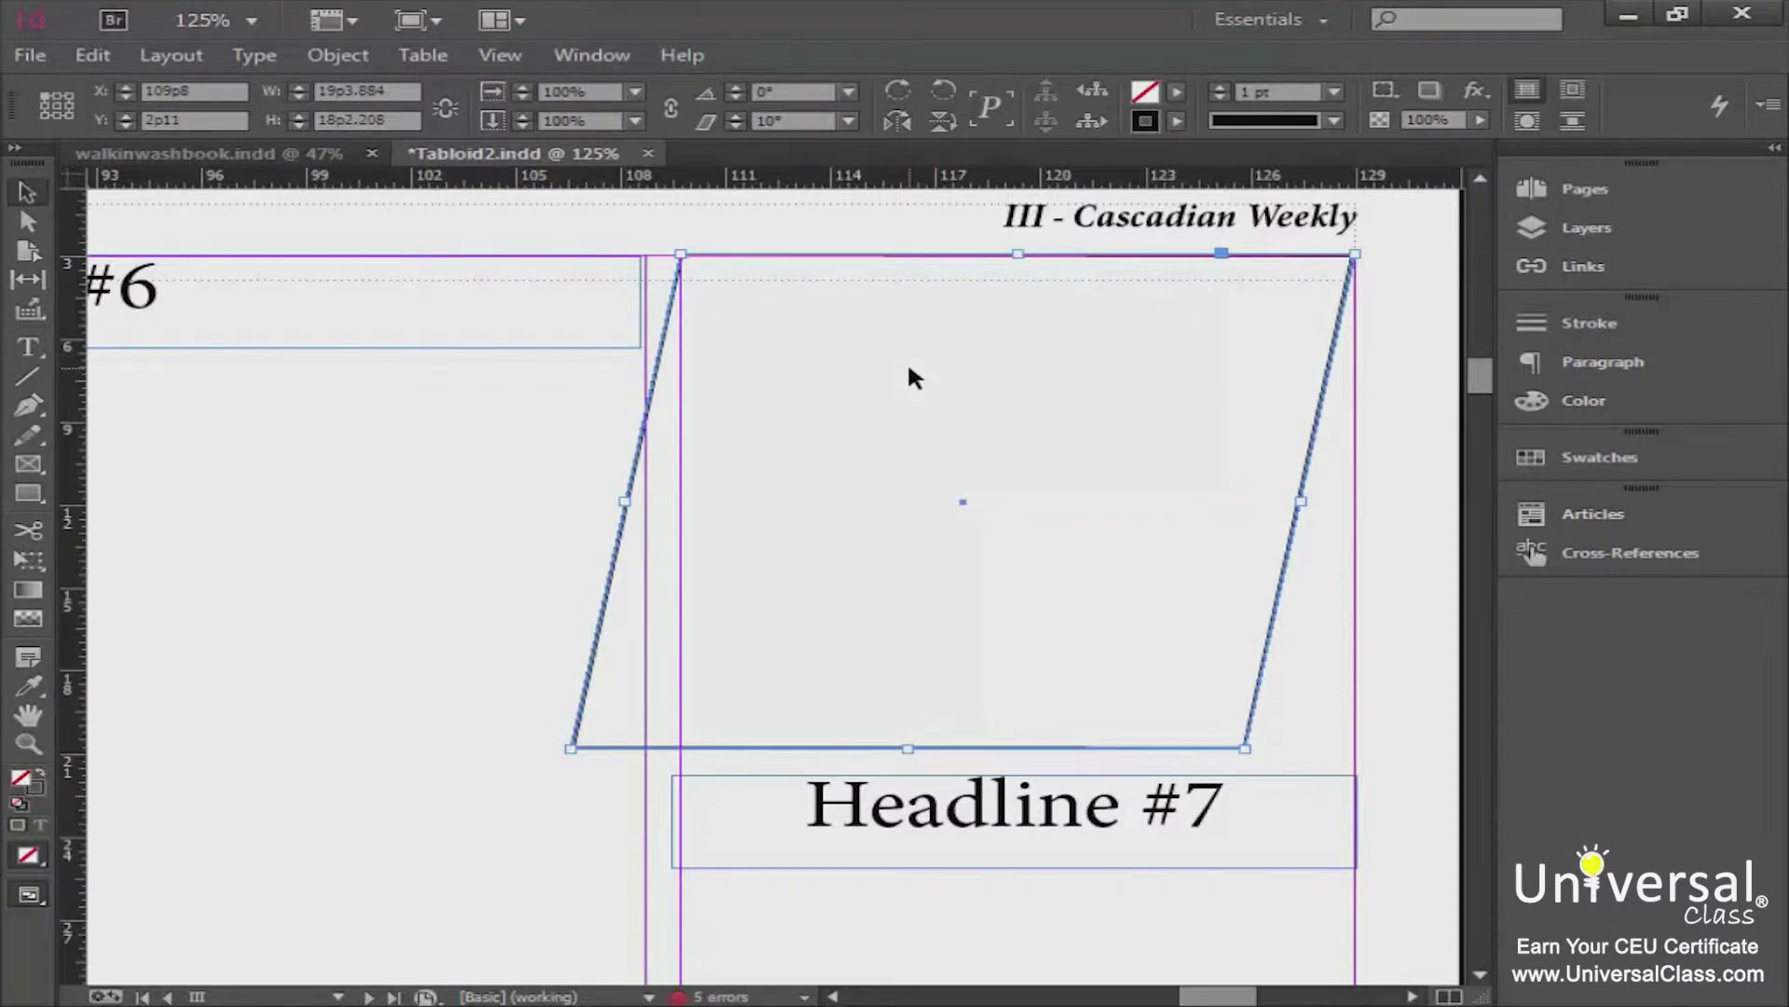
pyautogui.hotkey('ctrl', 'z')
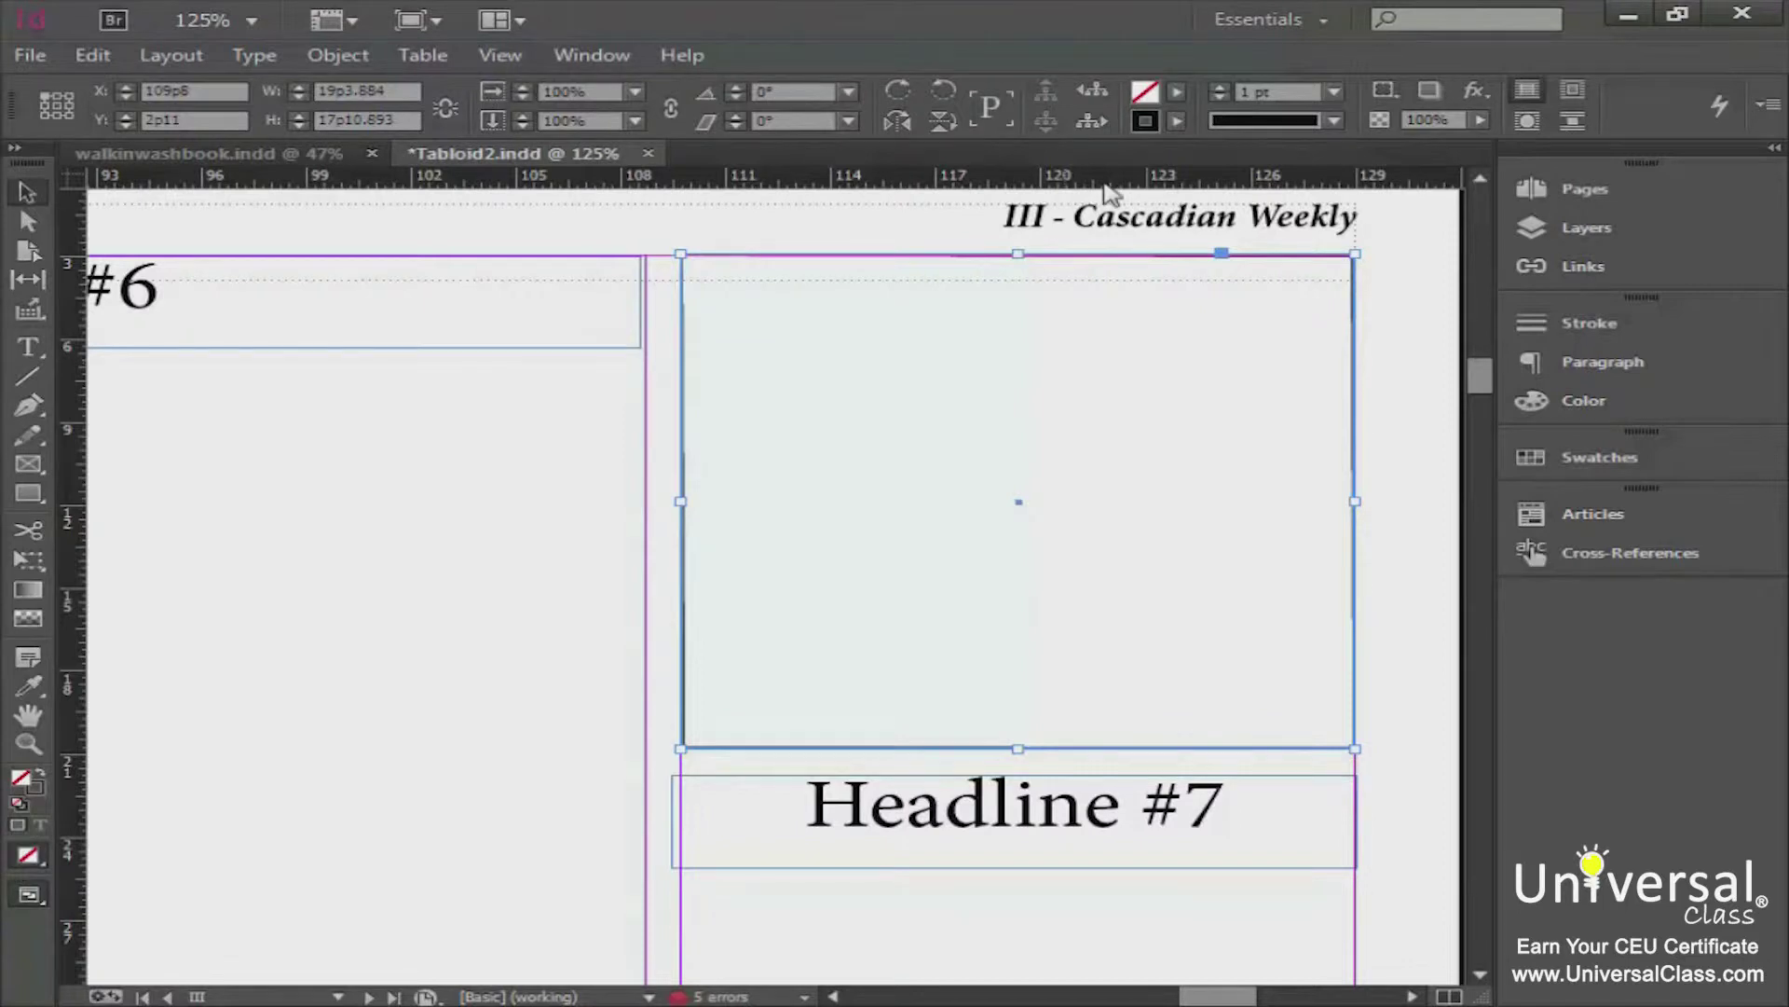
# Step: Fill the rectangle with the green swatch C=75 M=5 Y=100 K=0
pyautogui.click(1177, 94)
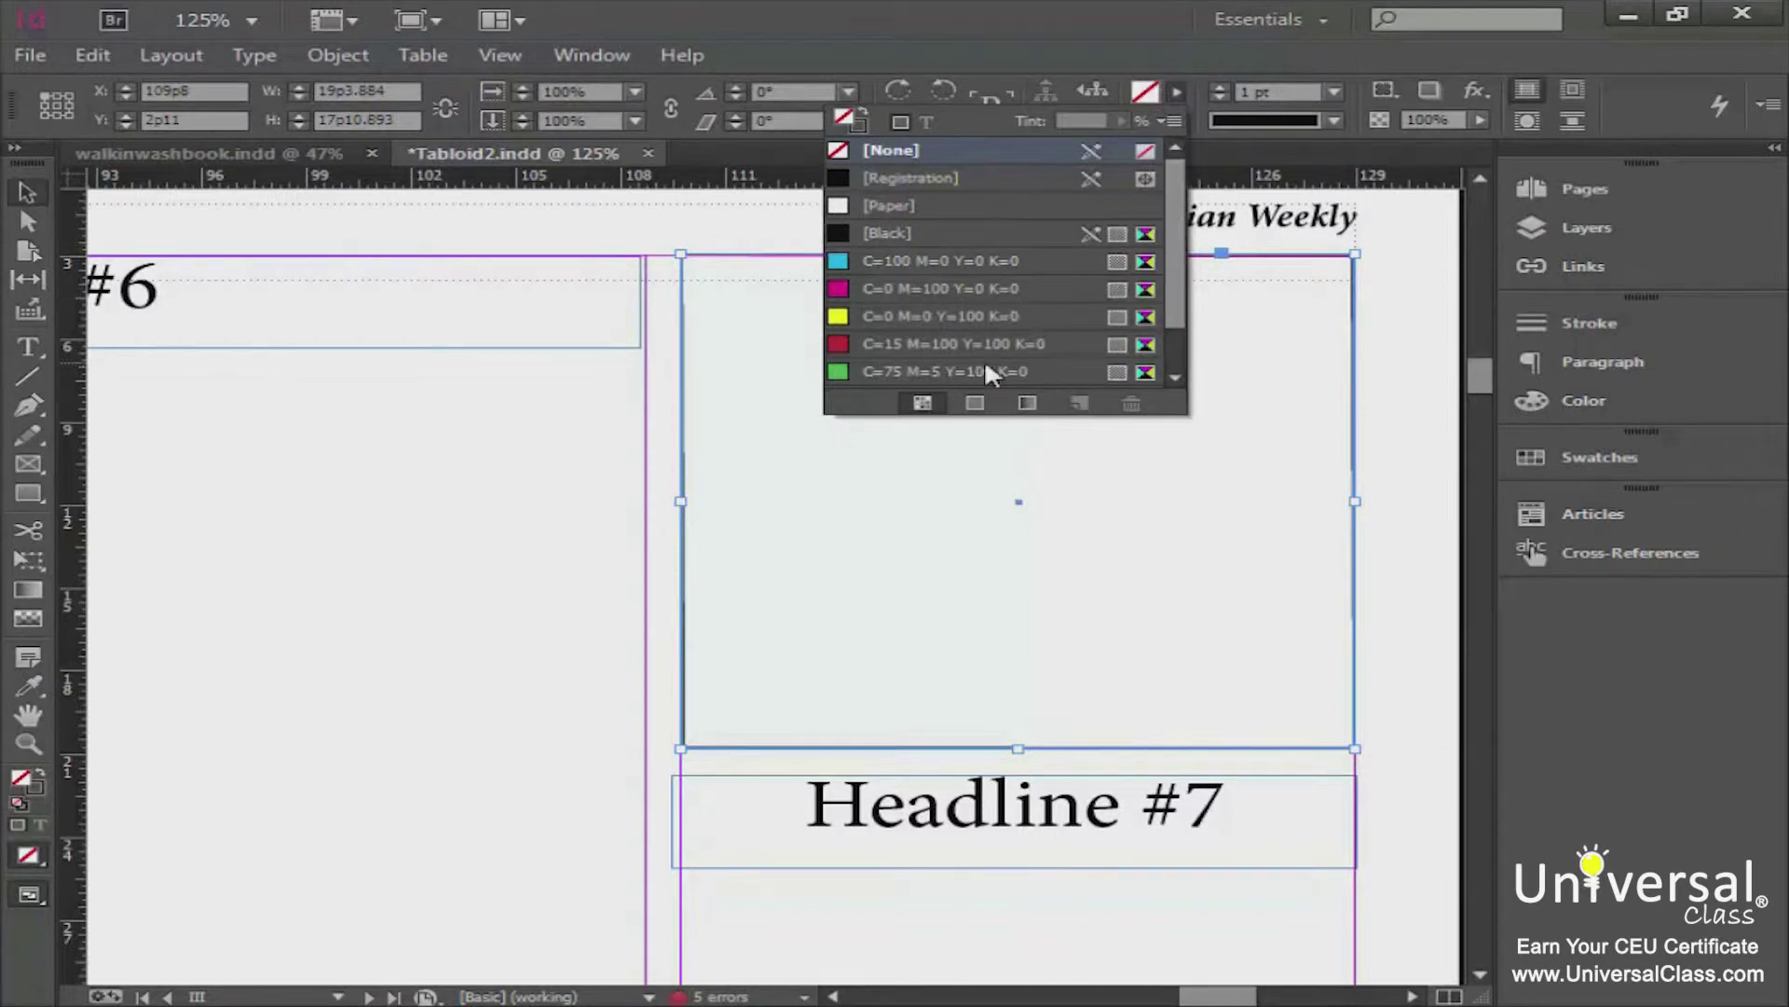
pyautogui.scroll(-1, 915, 307)
pyautogui.click(914, 314)
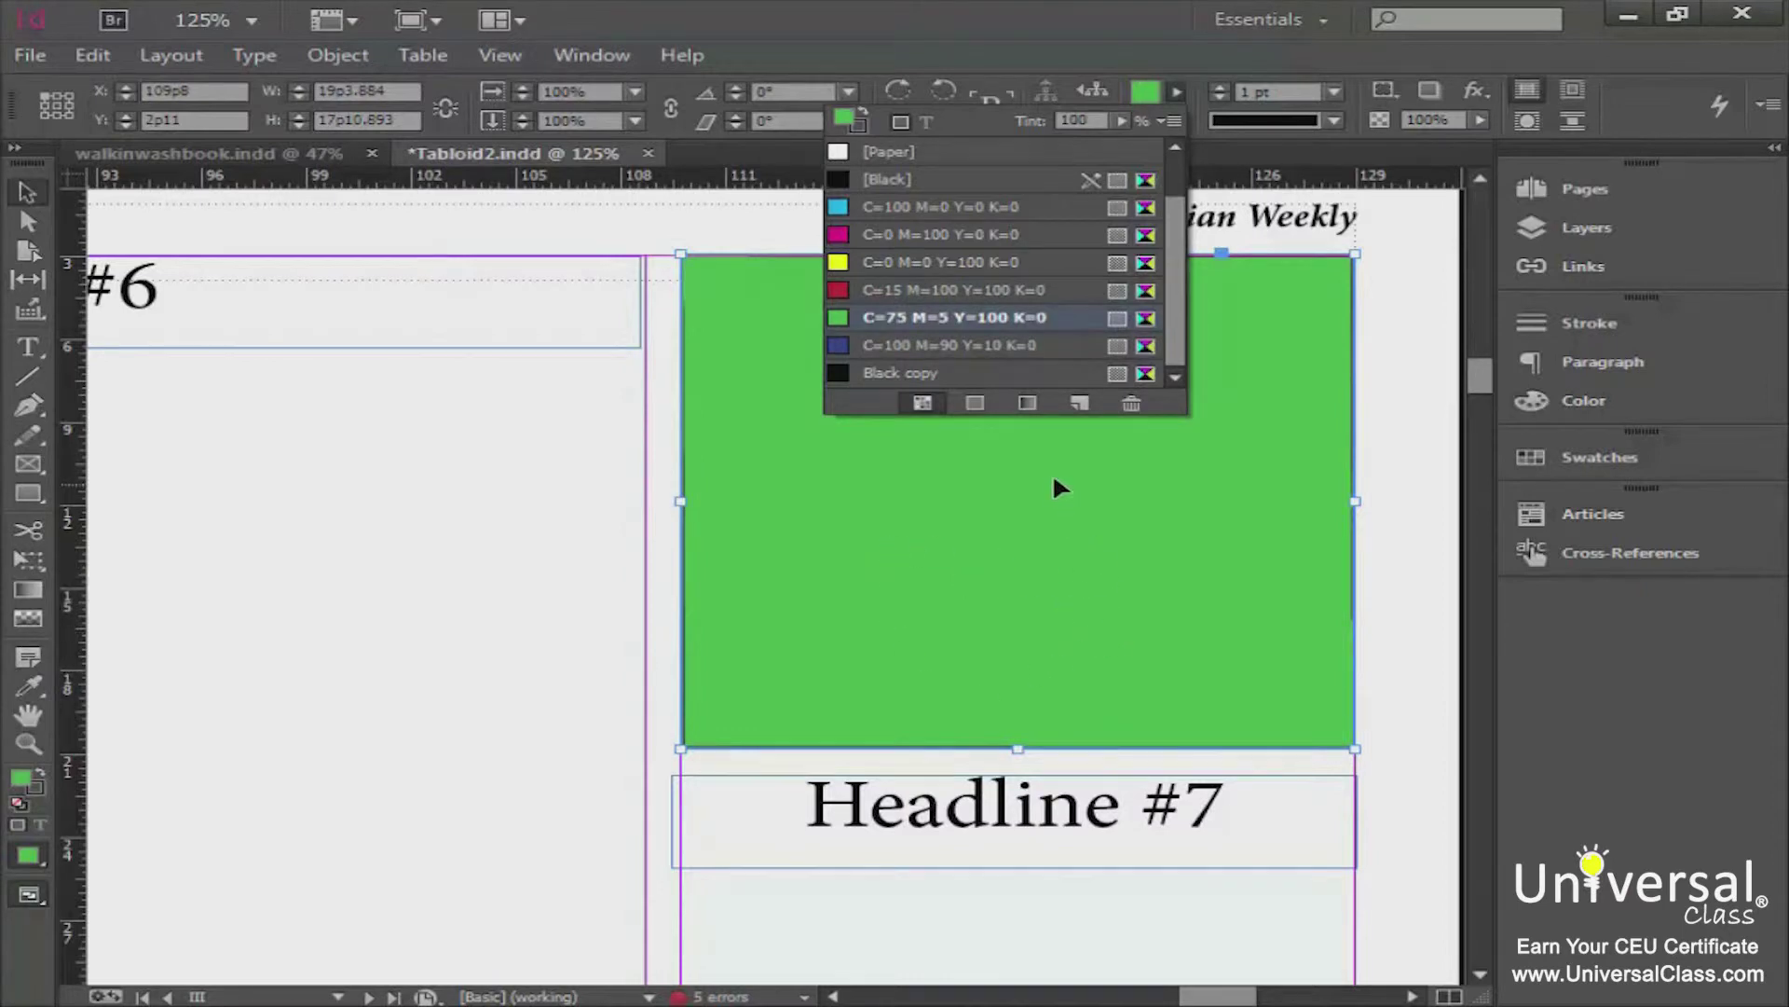
# Step: Fill the rectangle with the red swatch C=15 M=100 Y=100 K=0 and change that swatch's values to C=47 M=62 Y=18 K=72
pyautogui.click(939, 292)
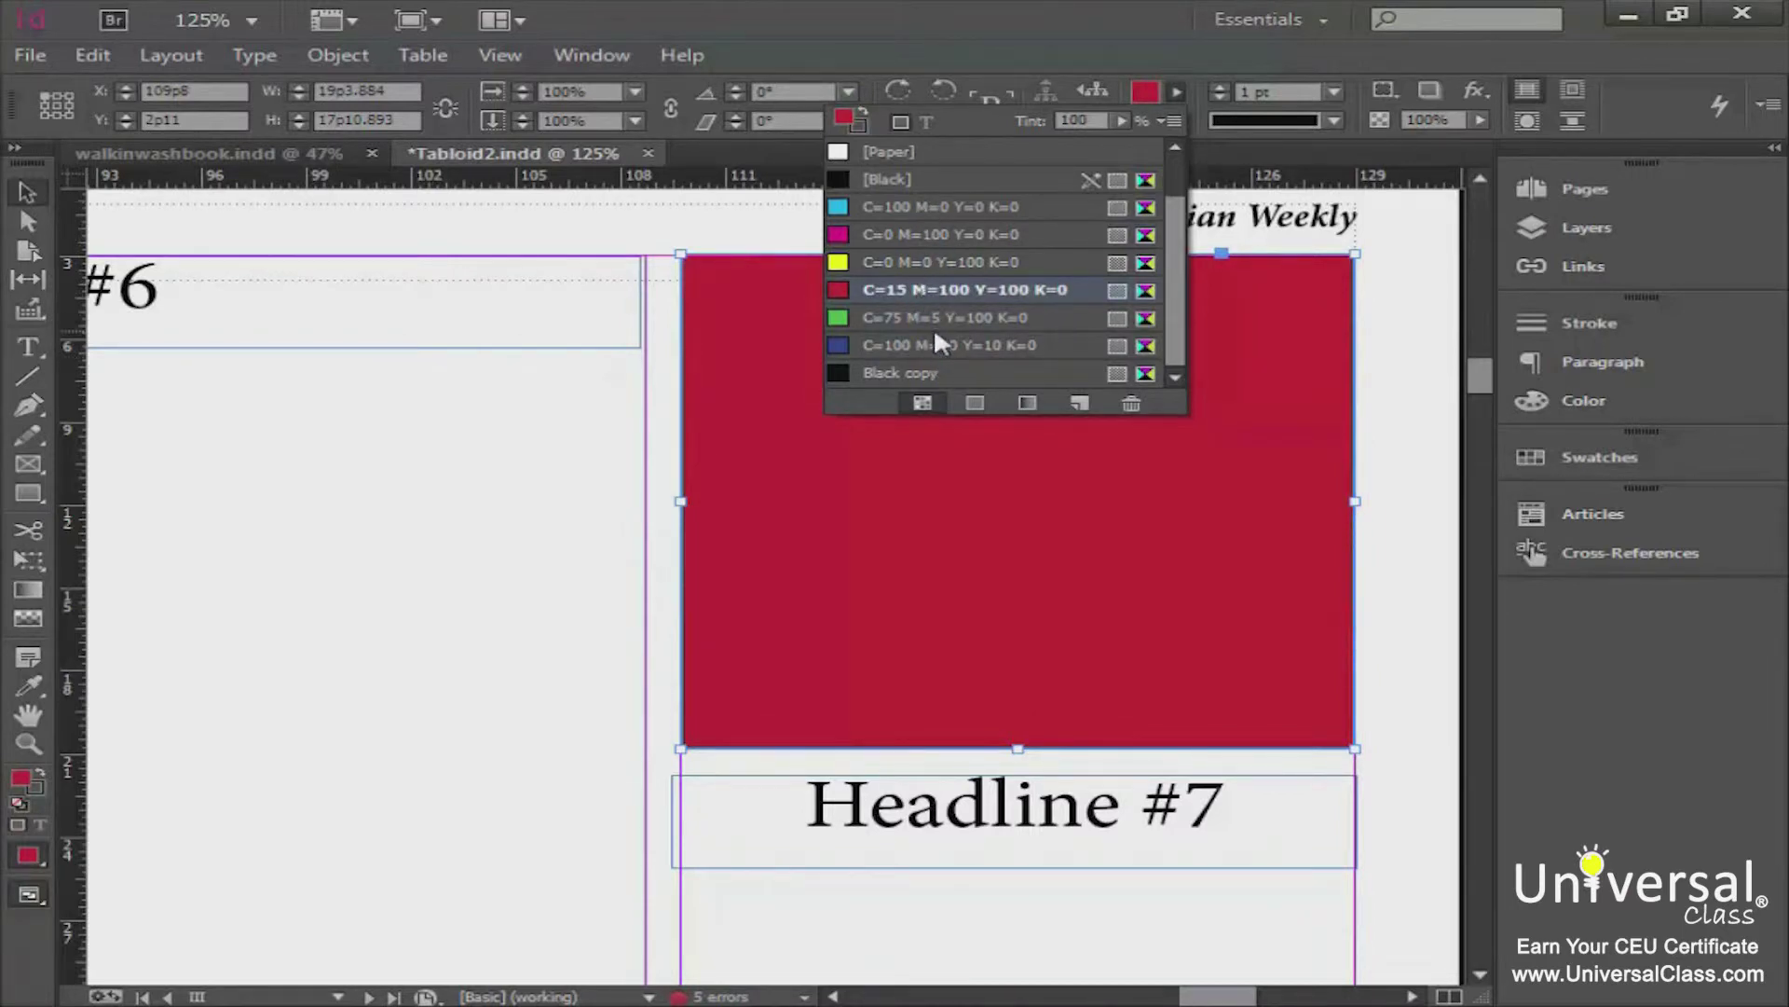
pyautogui.doubleClick(833, 289)
pyautogui.moveTo(549, 357); pyautogui.dragTo(617, 361)
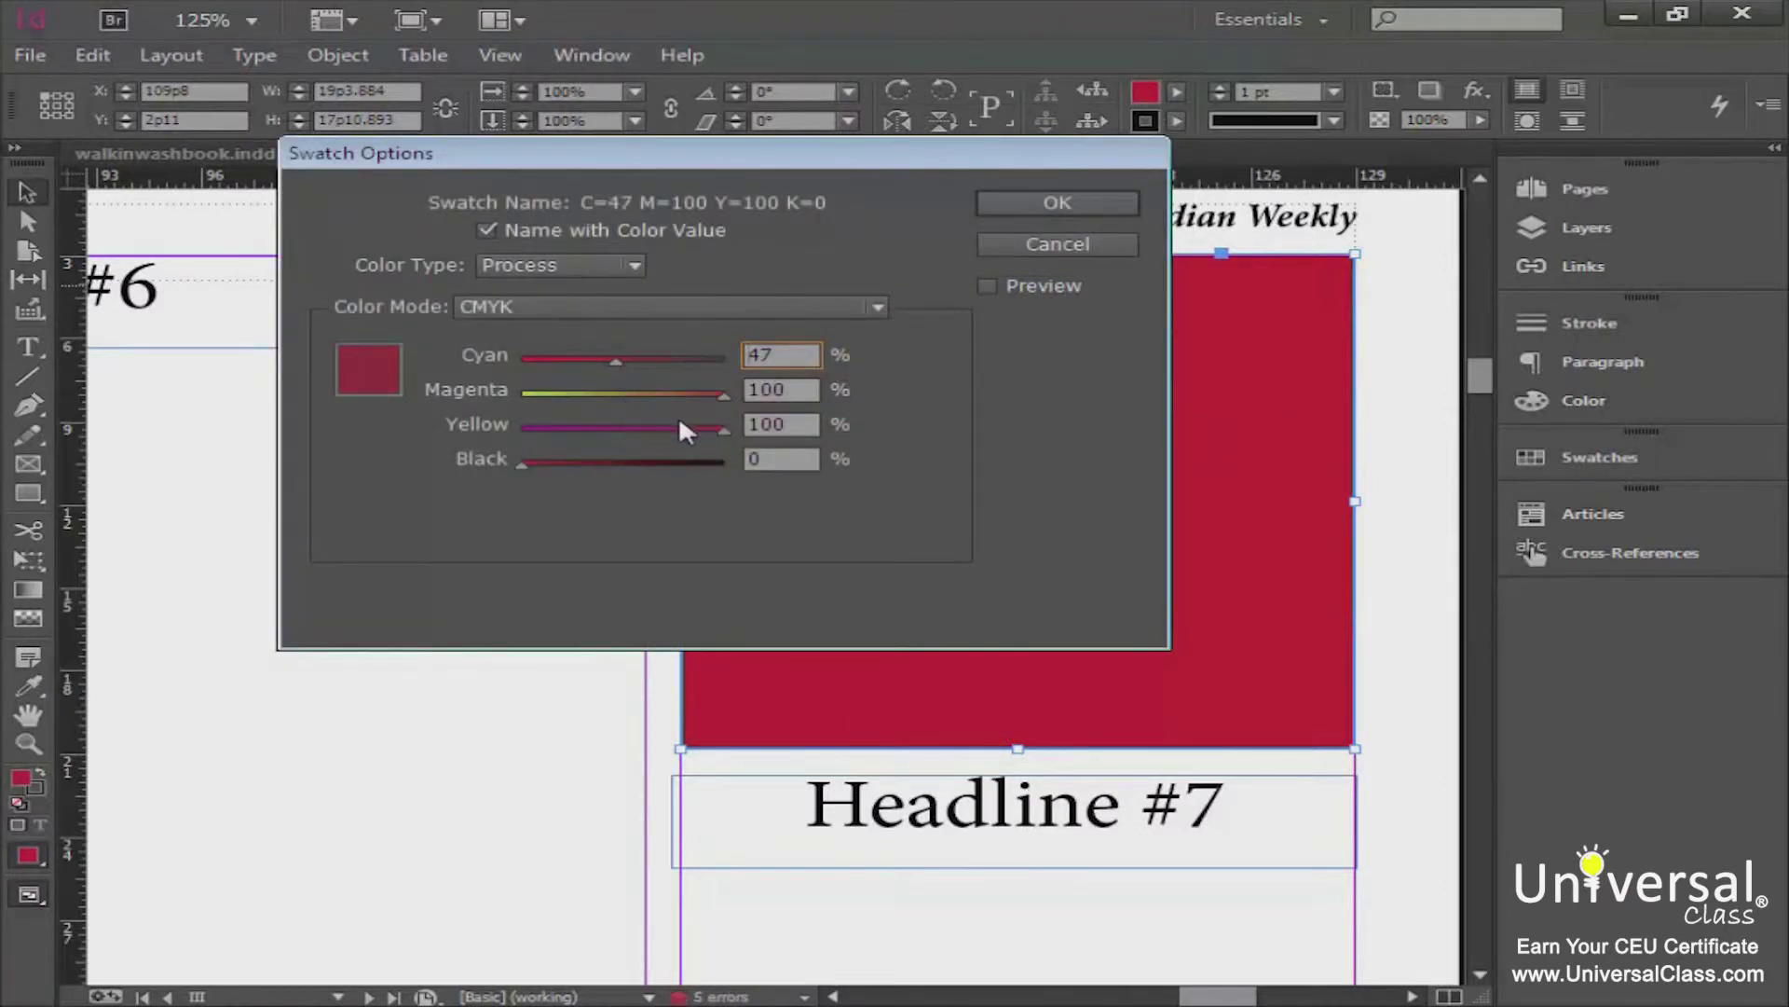
pyautogui.moveTo(723, 394); pyautogui.dragTo(669, 470)
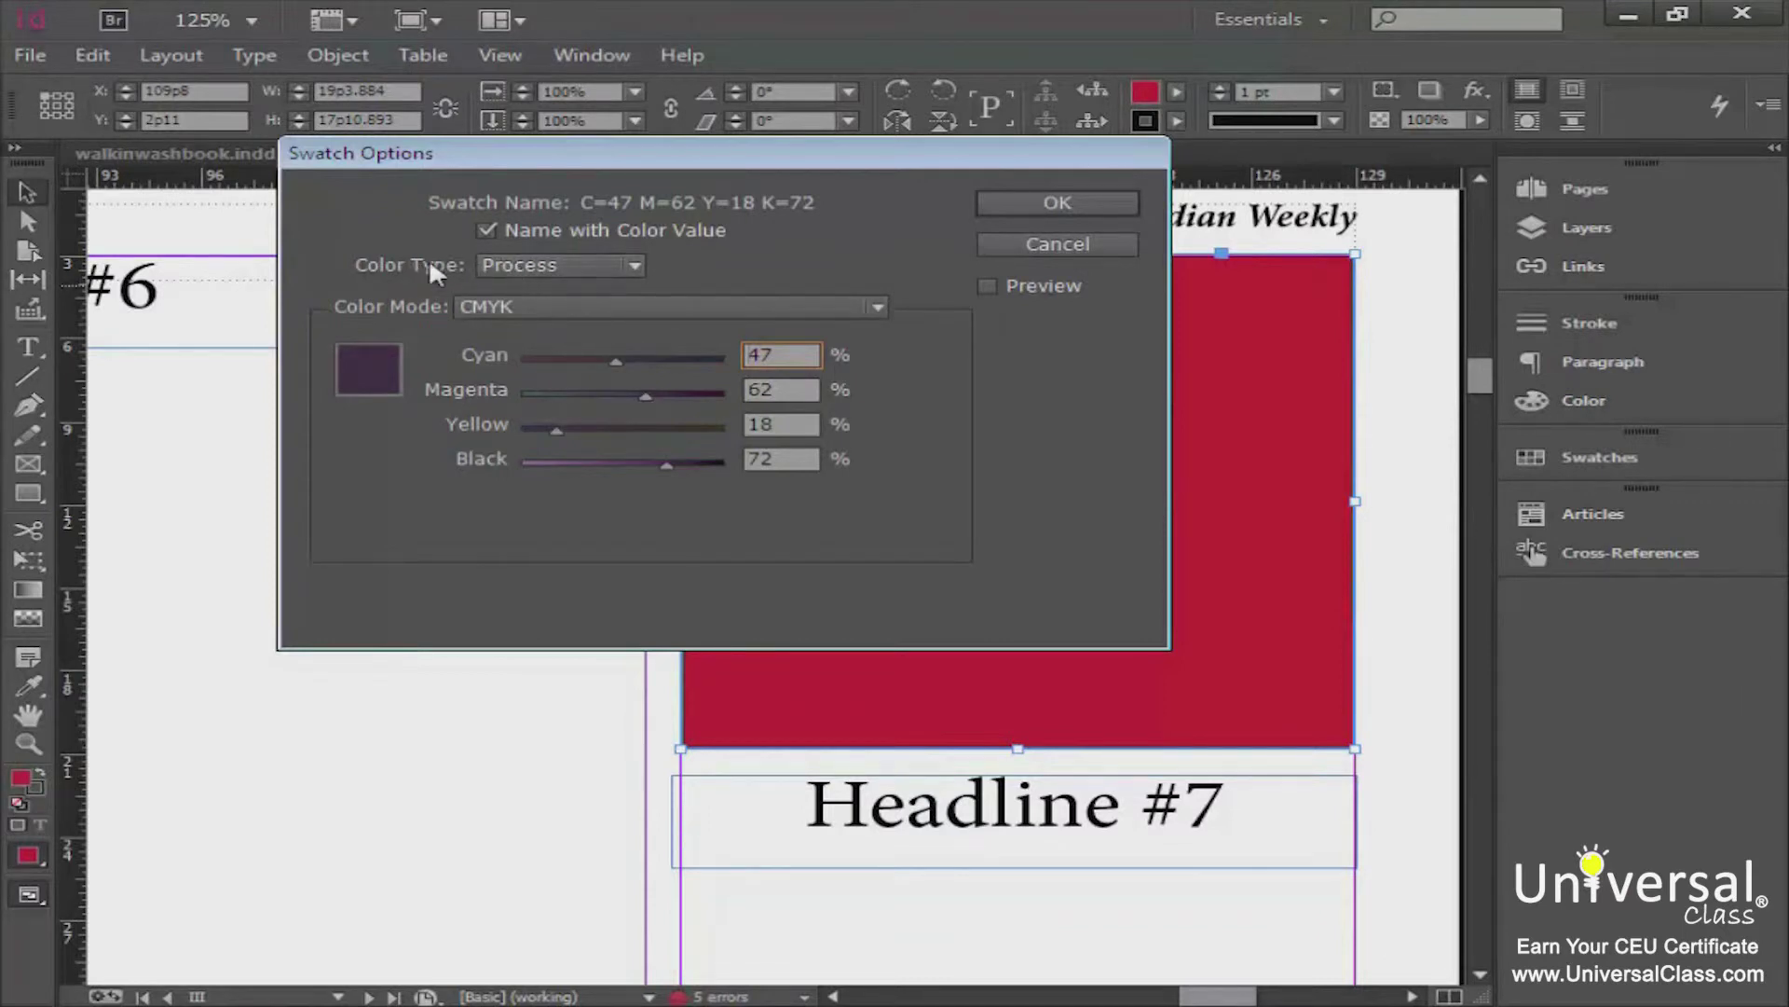
# Step: Review the colour types and colour modes available for the swatch, keeping Process and CMYK
pyautogui.click(606, 264)
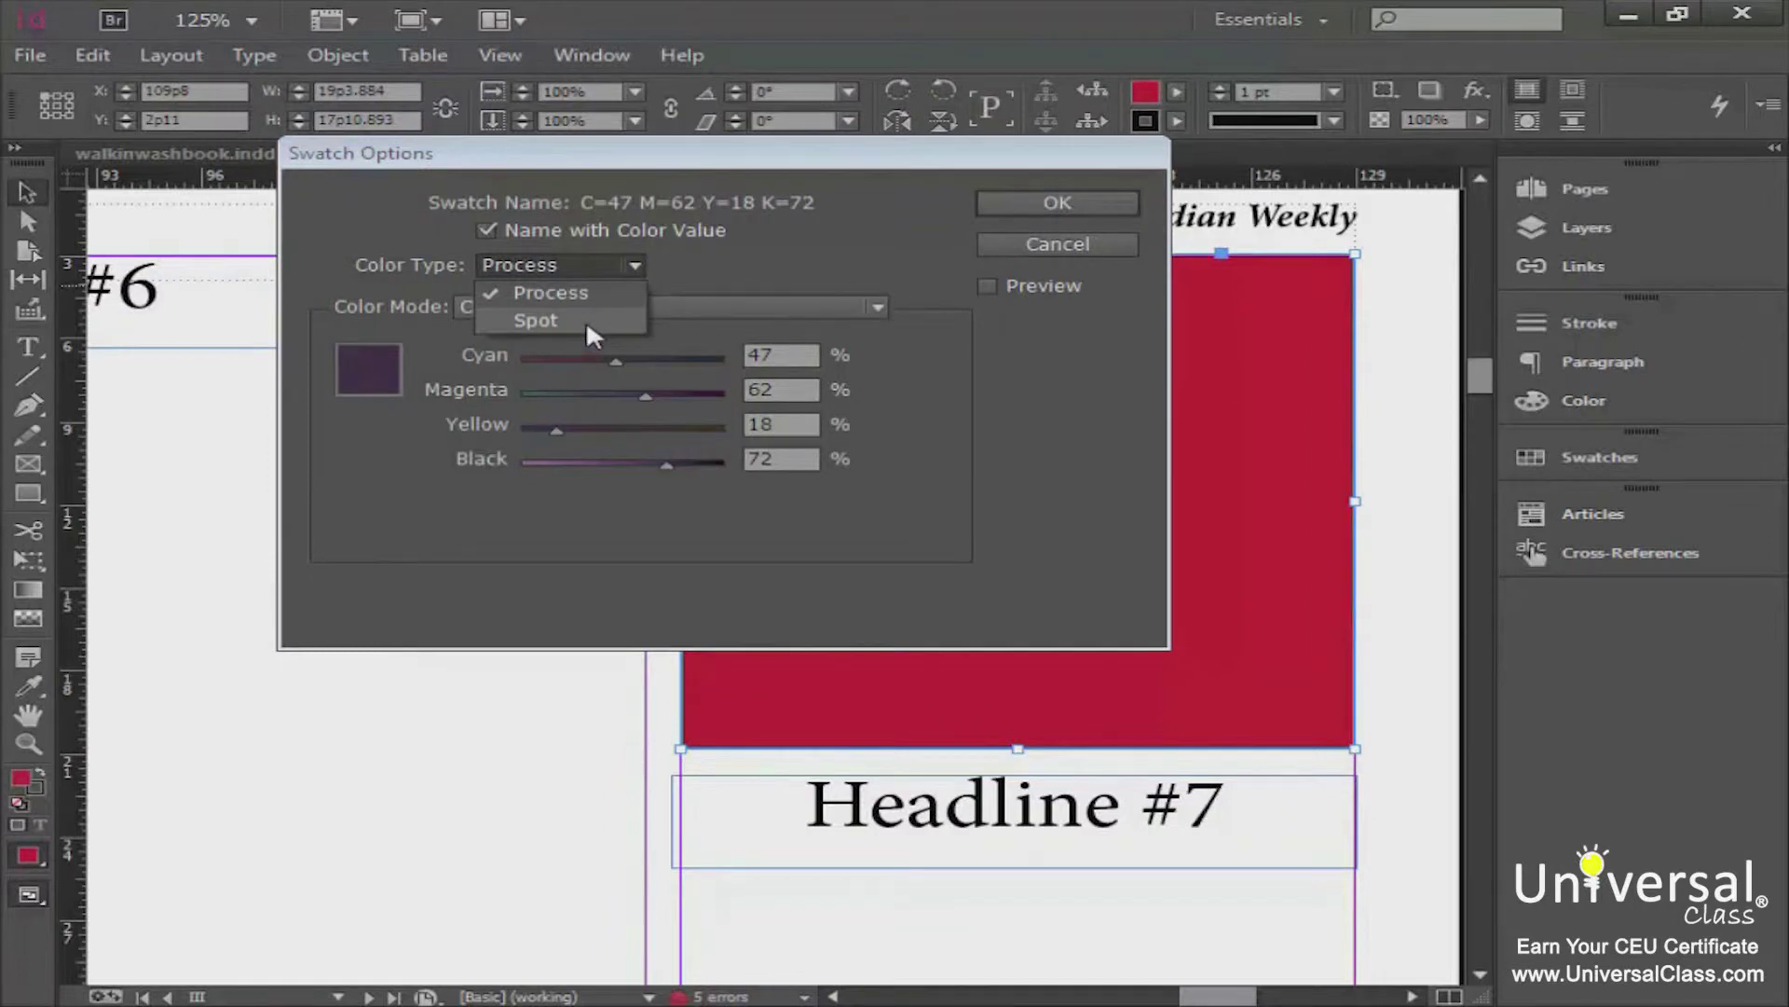
pyautogui.click(713, 246)
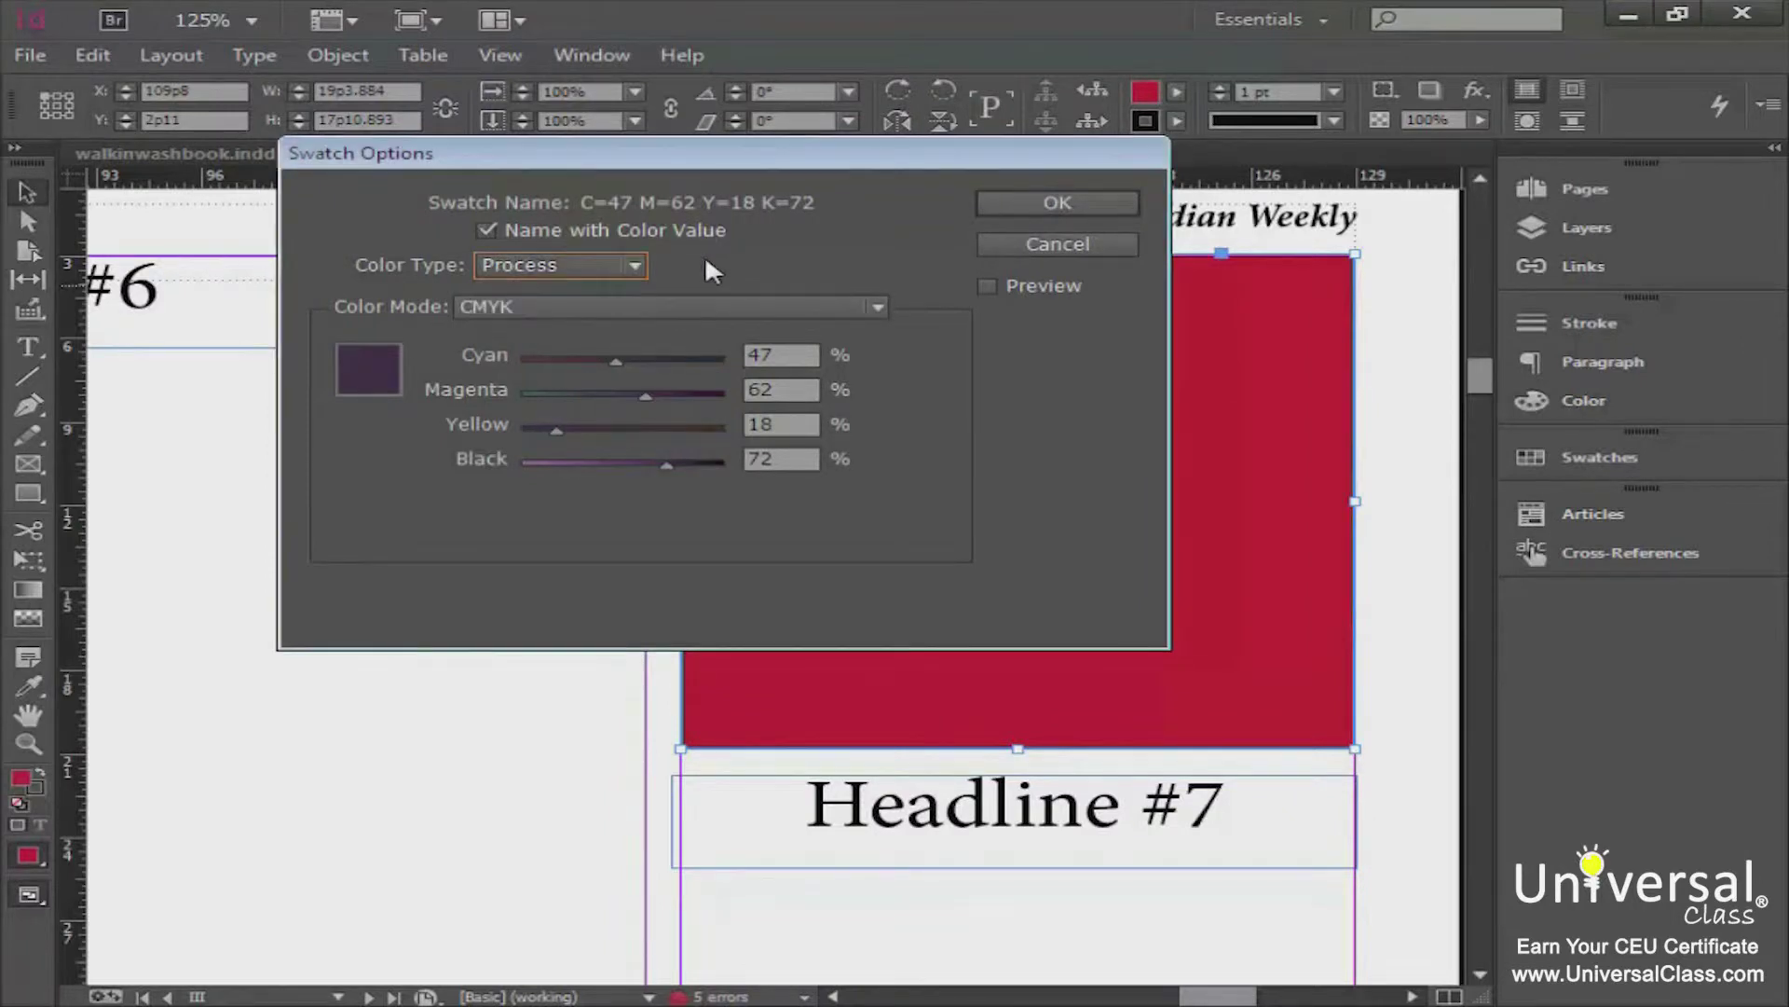
pyautogui.click(570, 306)
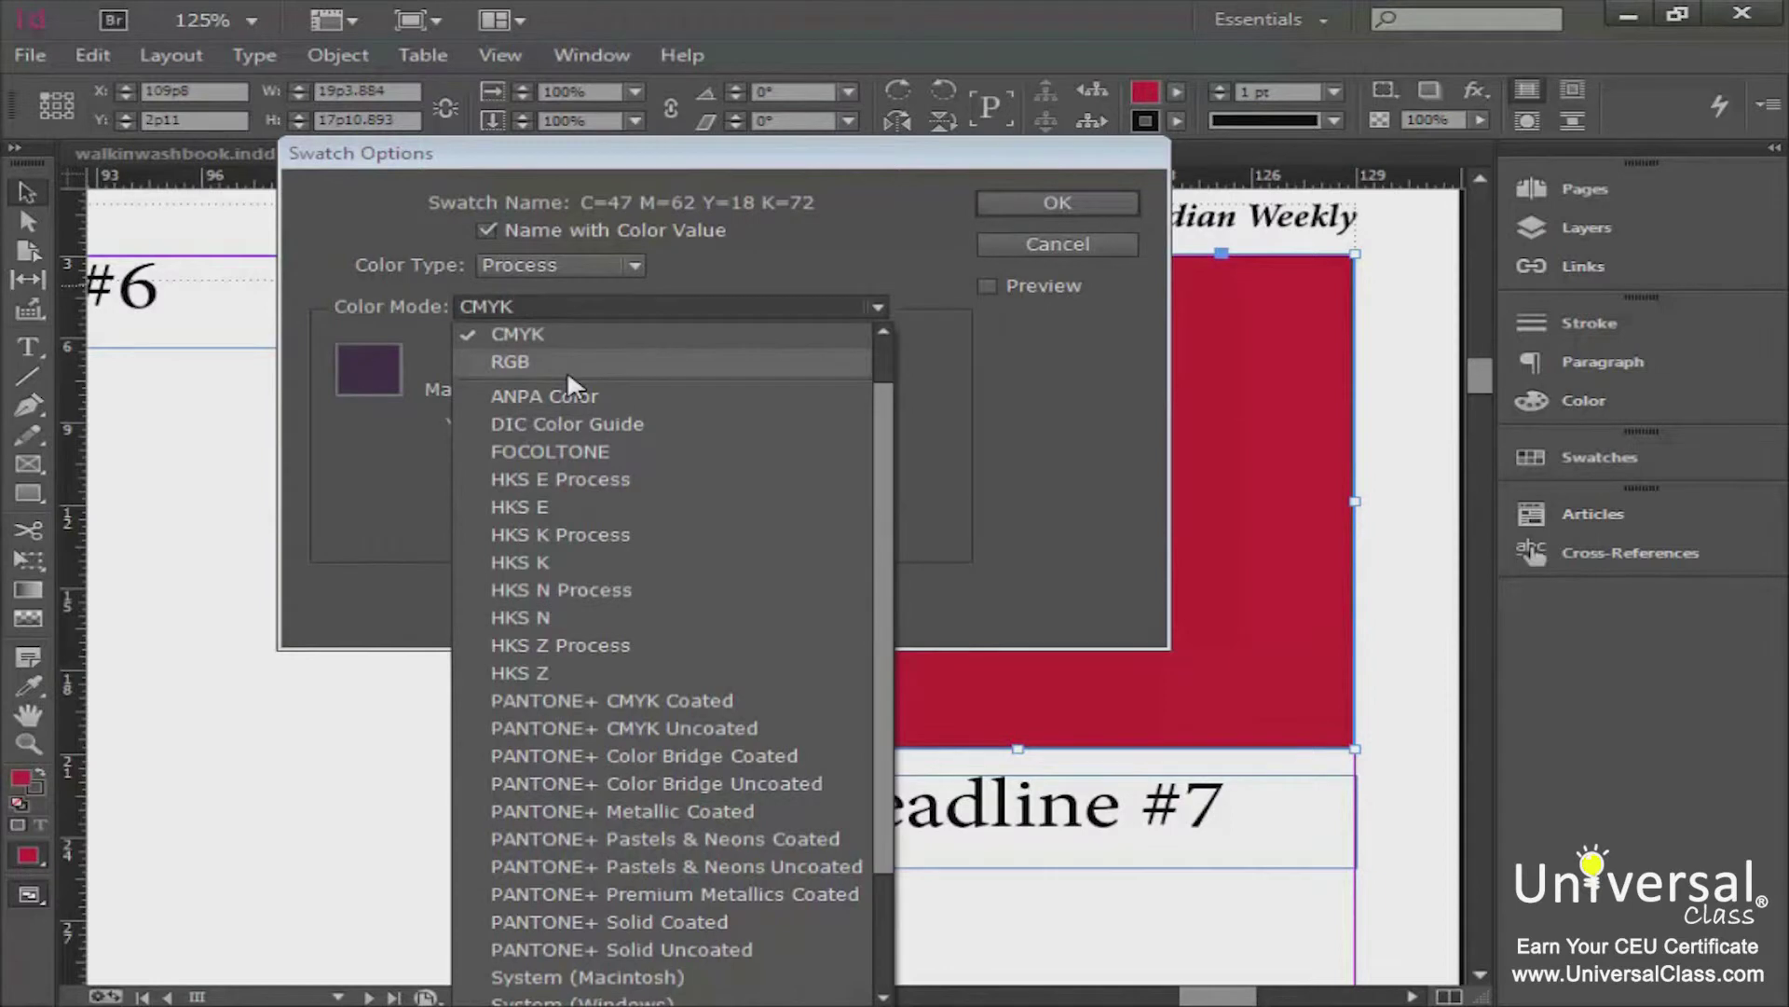
pyautogui.click(696, 266)
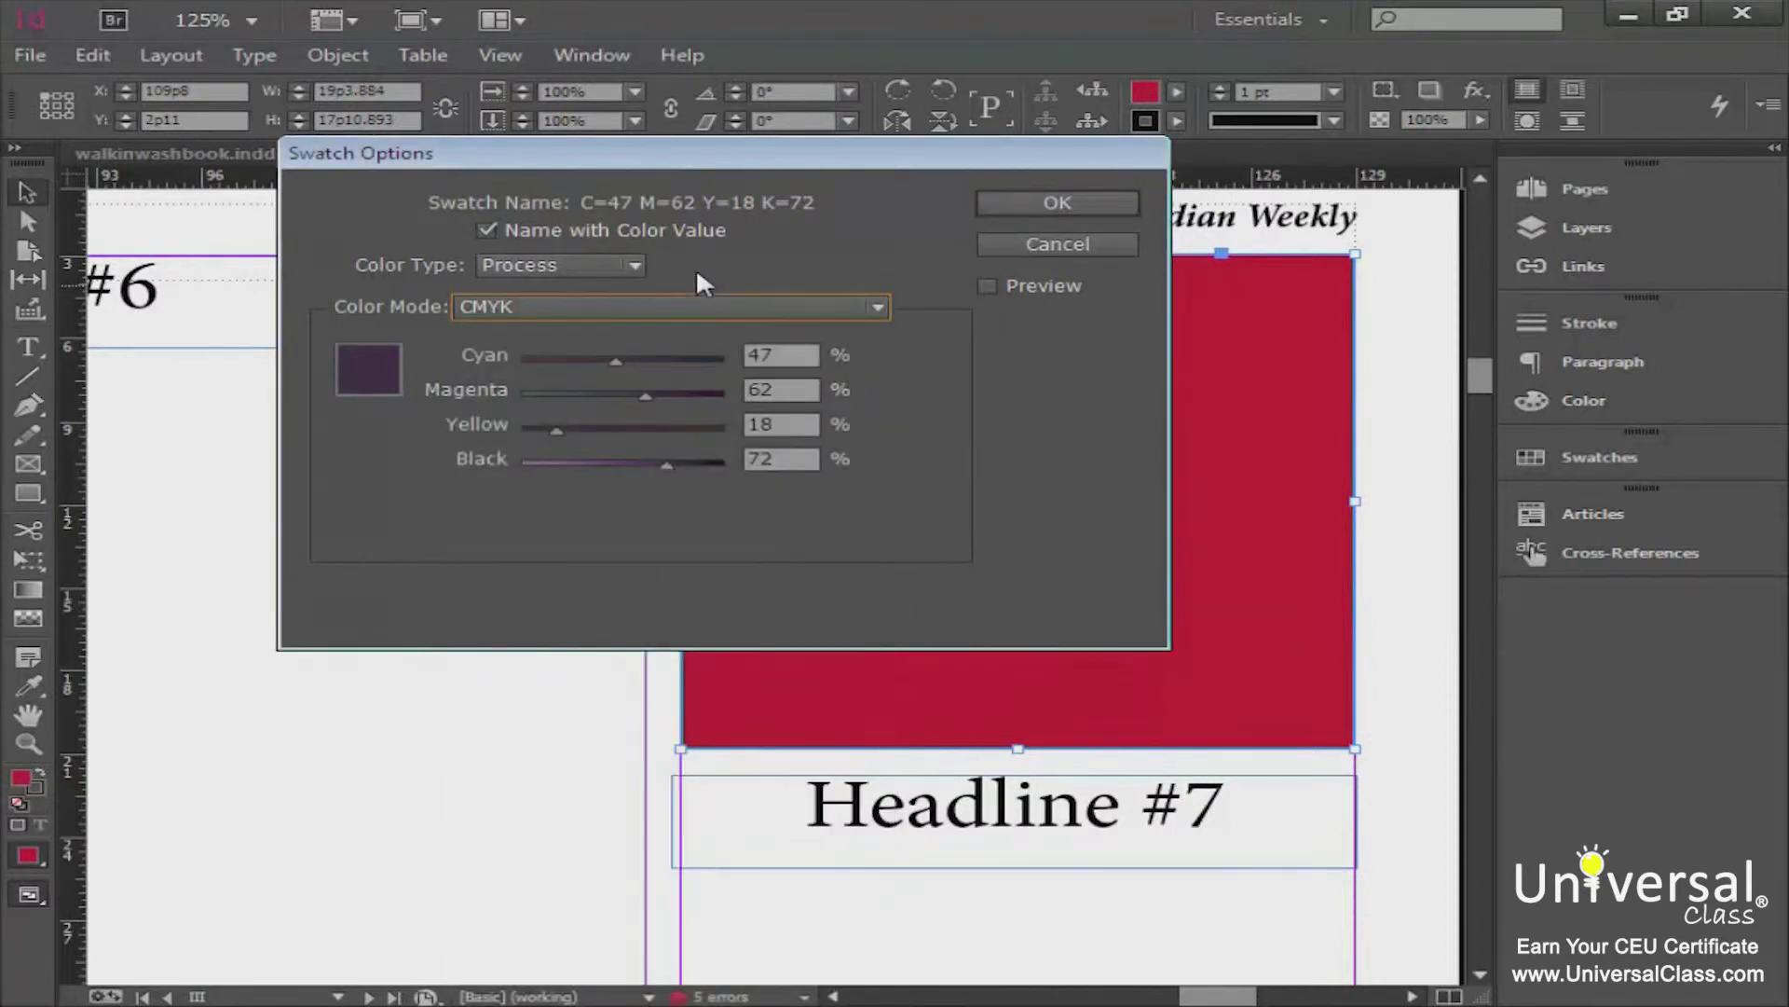
# Step: Adjust the fill swatch to C=63 M=9 Y=17 K=44 with the preview on, and apply it to the rectangle
pyautogui.moveTo(615, 359)
pyautogui.mouseDown()
pyautogui.moveTo(563, 366)
pyautogui.moveTo(667, 367)
pyautogui.moveTo(615, 364)
pyautogui.mouseUp()
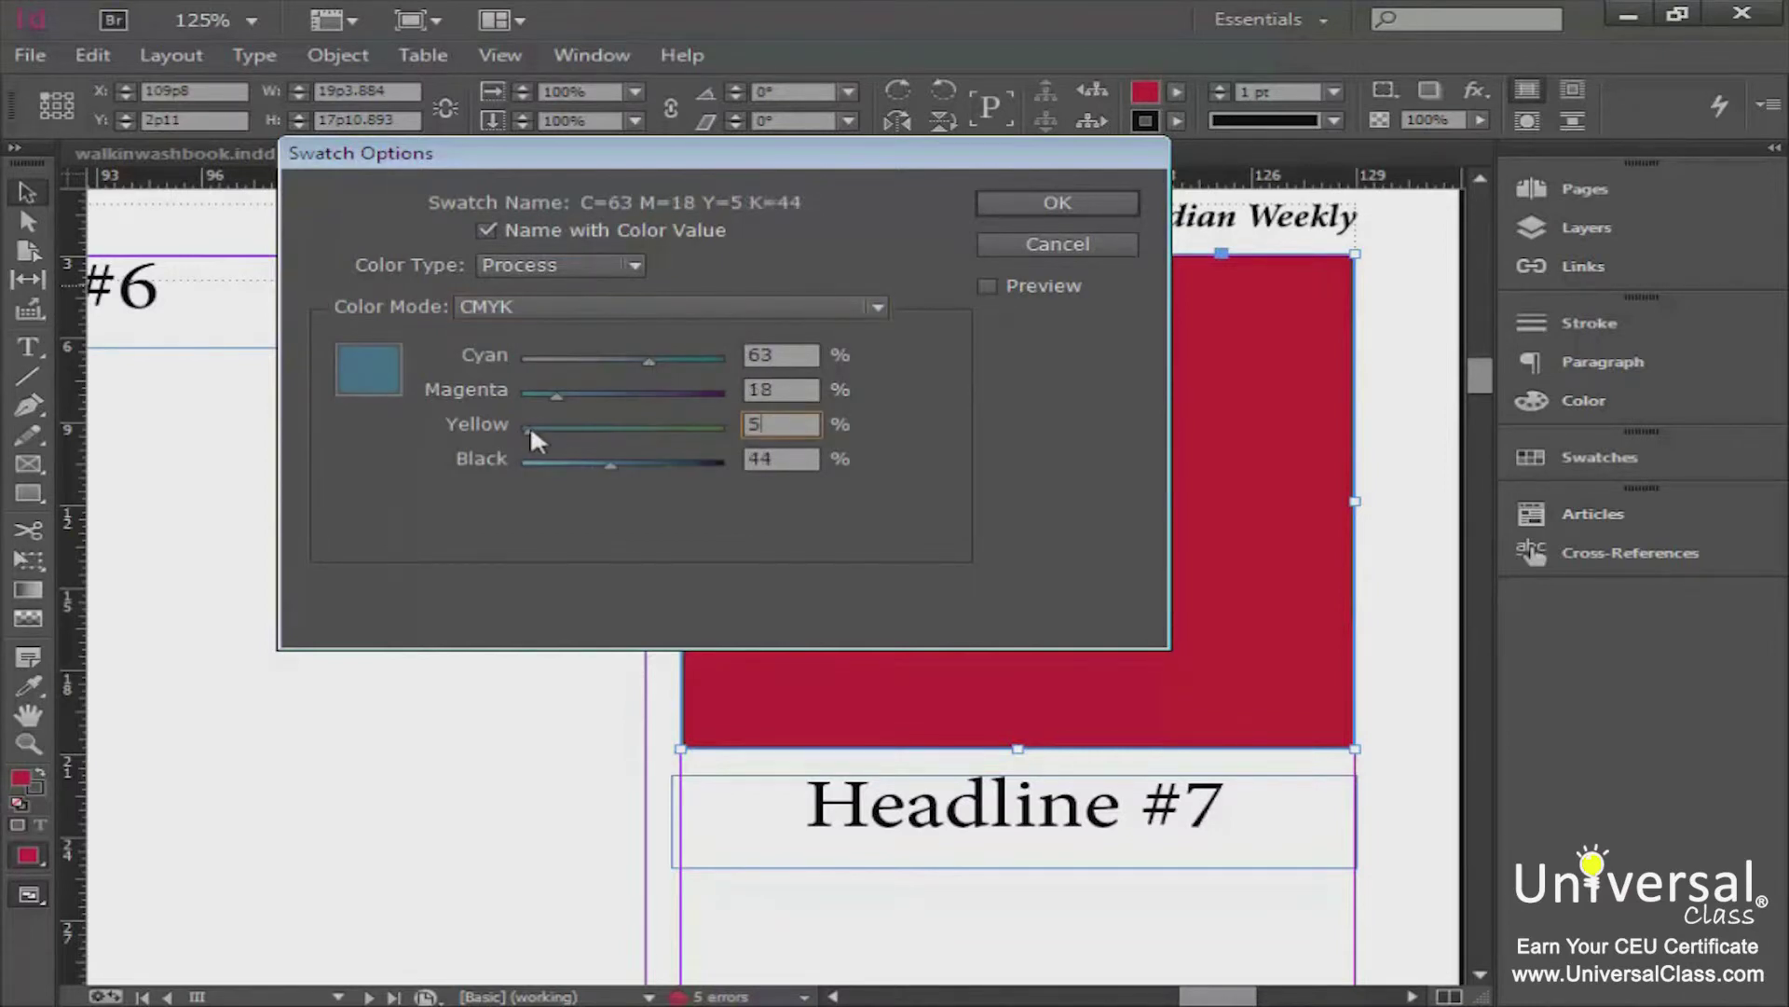
pyautogui.moveTo(529, 425); pyautogui.dragTo(561, 422)
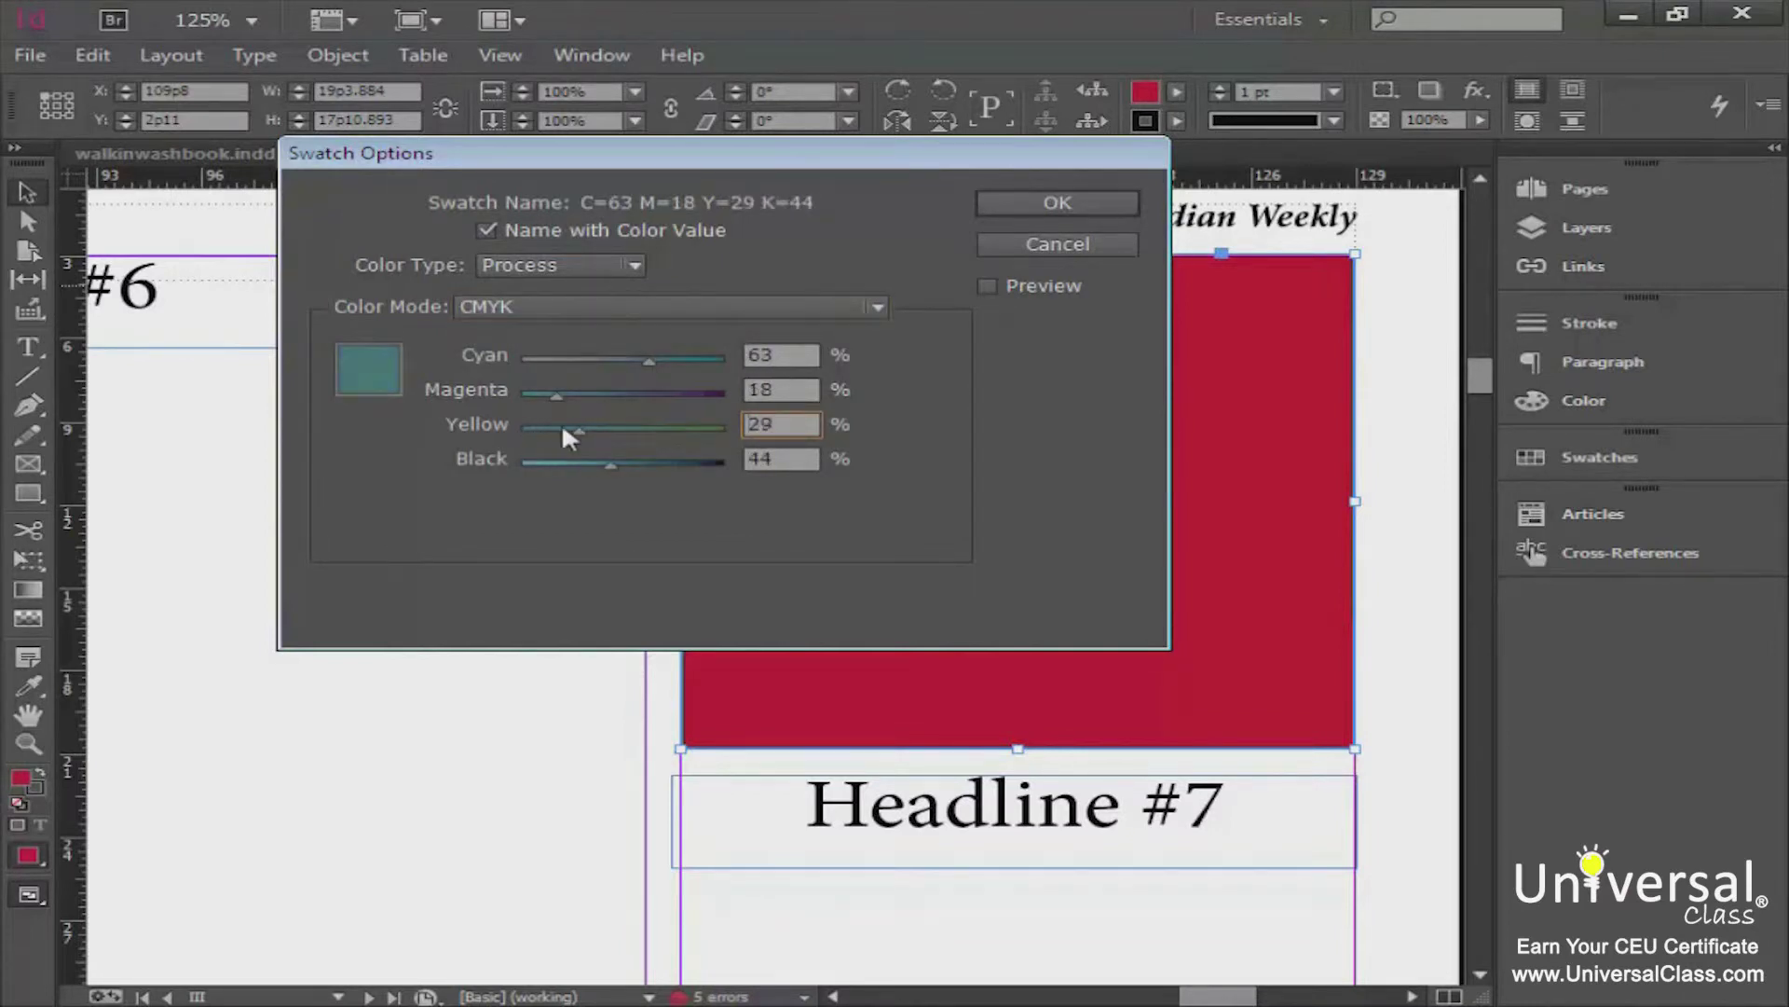
pyautogui.click(986, 287)
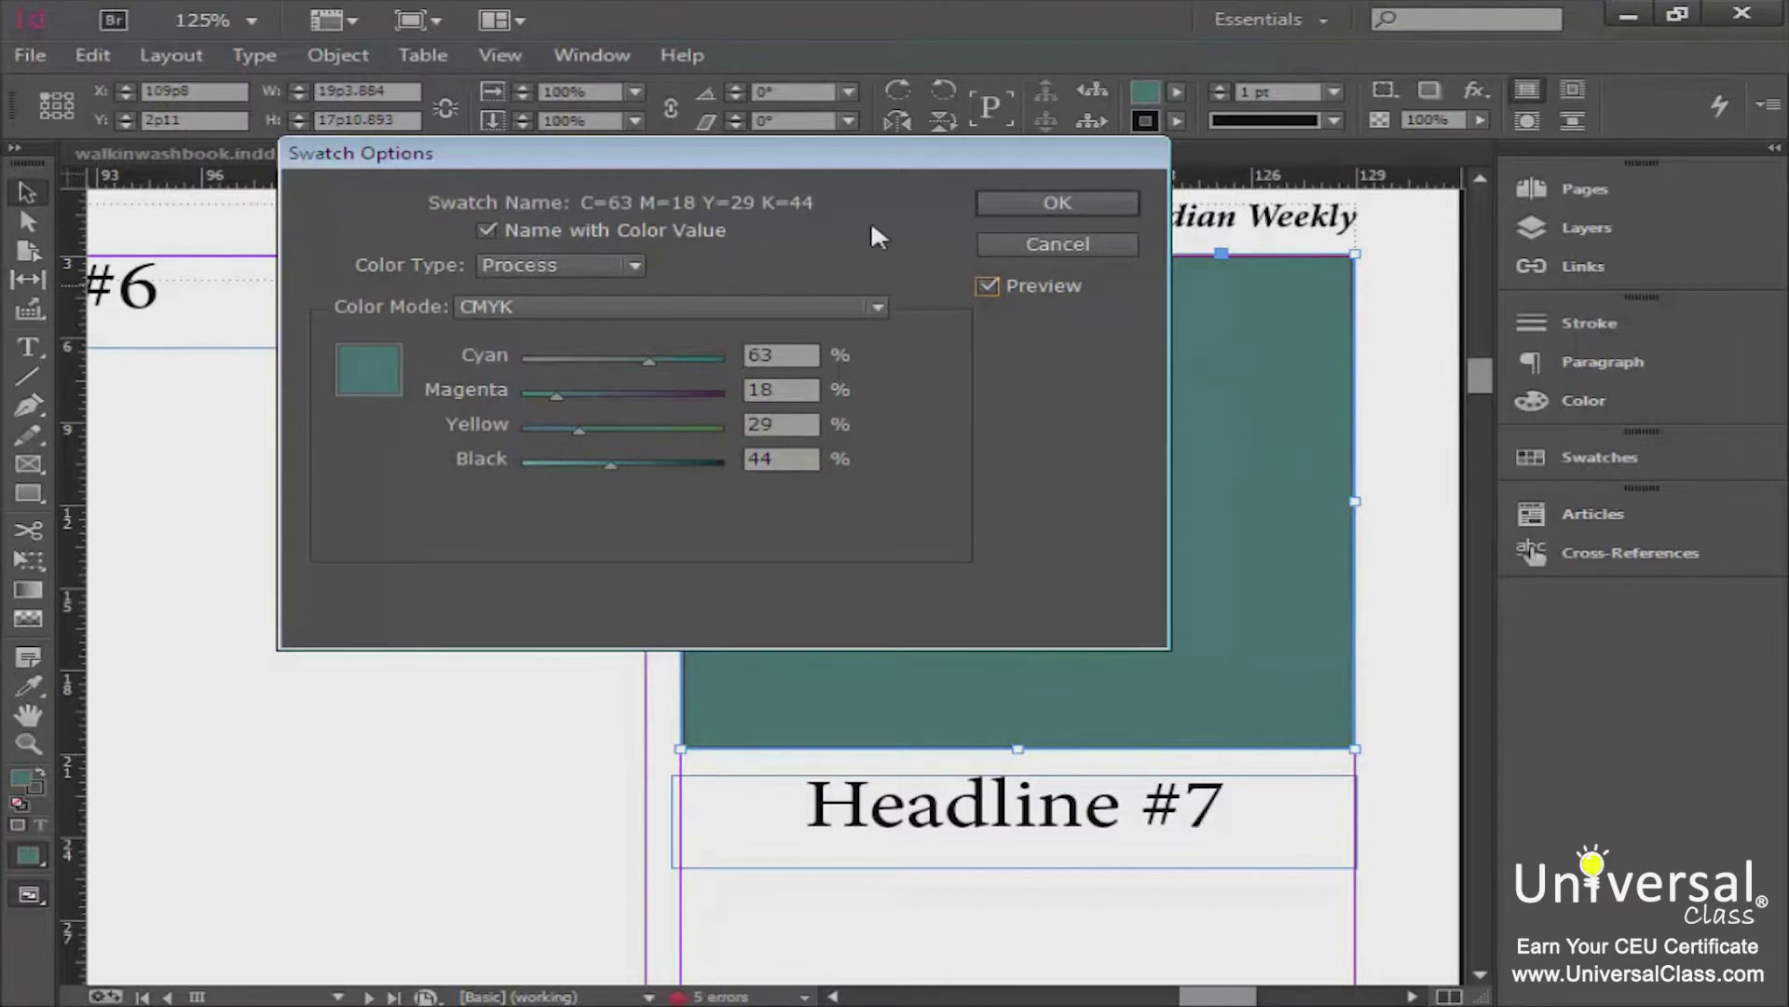
pyautogui.moveTo(551, 395)
pyautogui.mouseDown()
pyautogui.moveTo(575, 423)
pyautogui.moveTo(556, 425)
pyautogui.mouseUp()
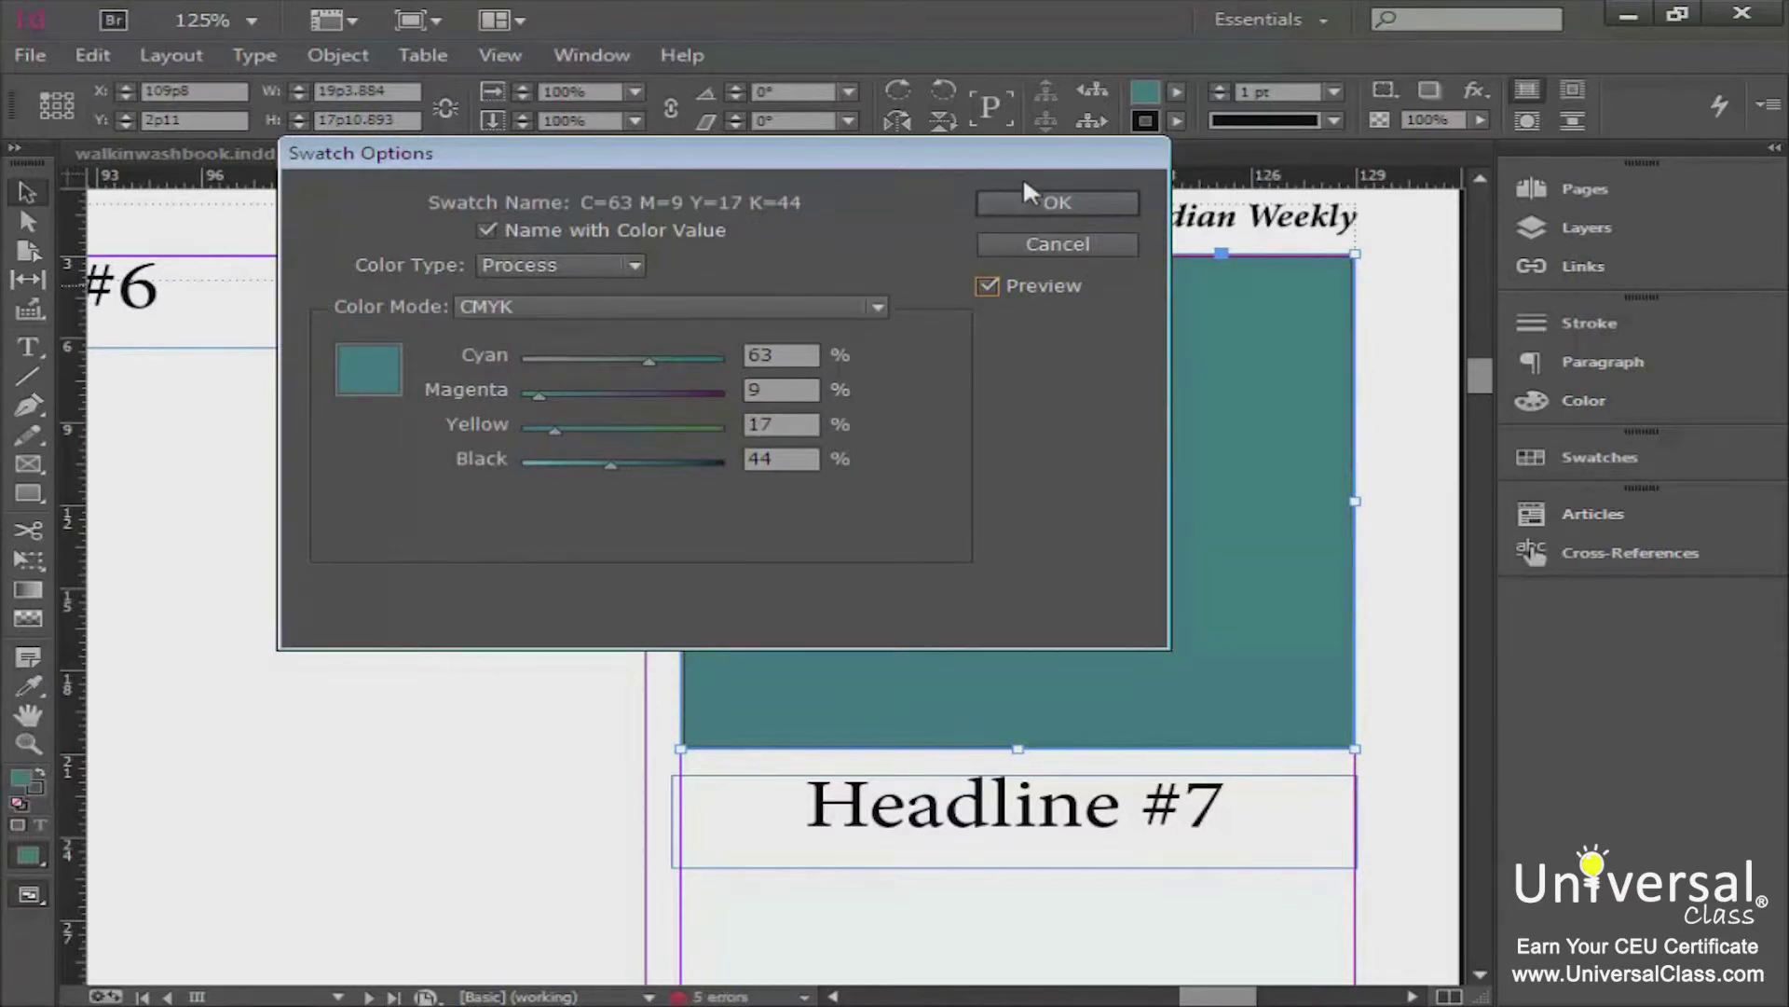
pyautogui.click(1035, 205)
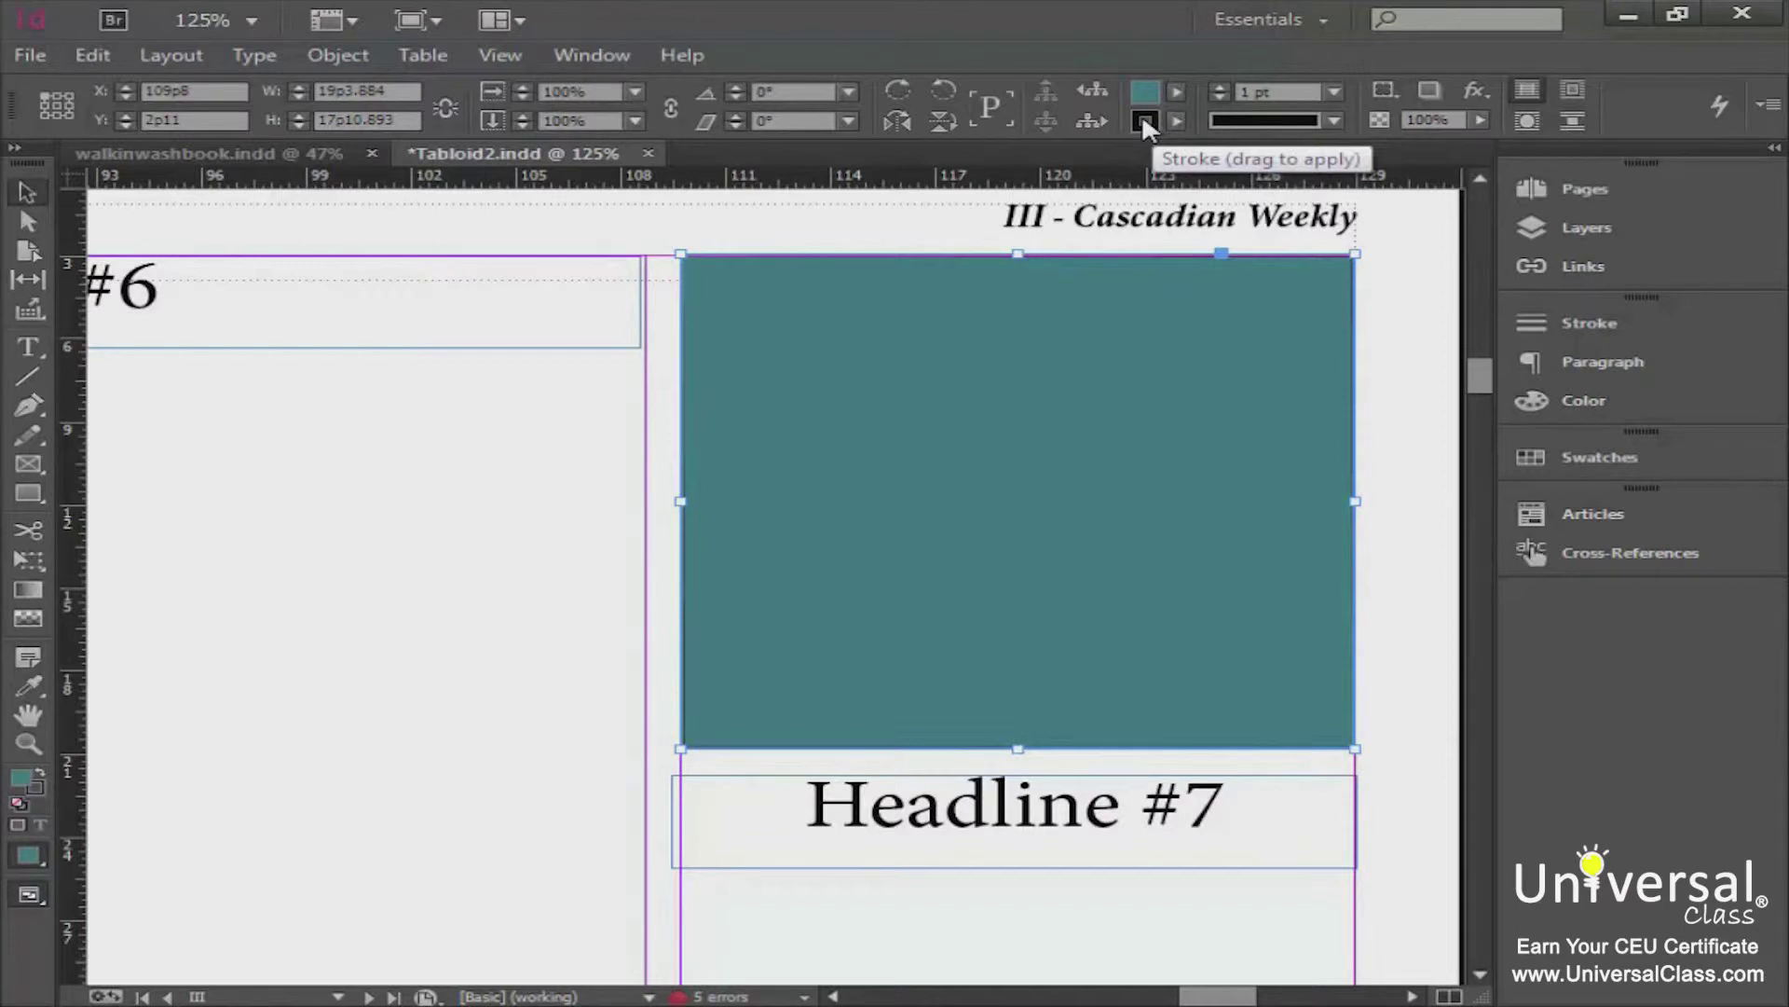
# Step: Give the rectangle's stroke the yellow swatch C=0 M=0 Y=100 K=0 and change that swatch to C=19 M=14 Y=68 K=9
pyautogui.click(1175, 121)
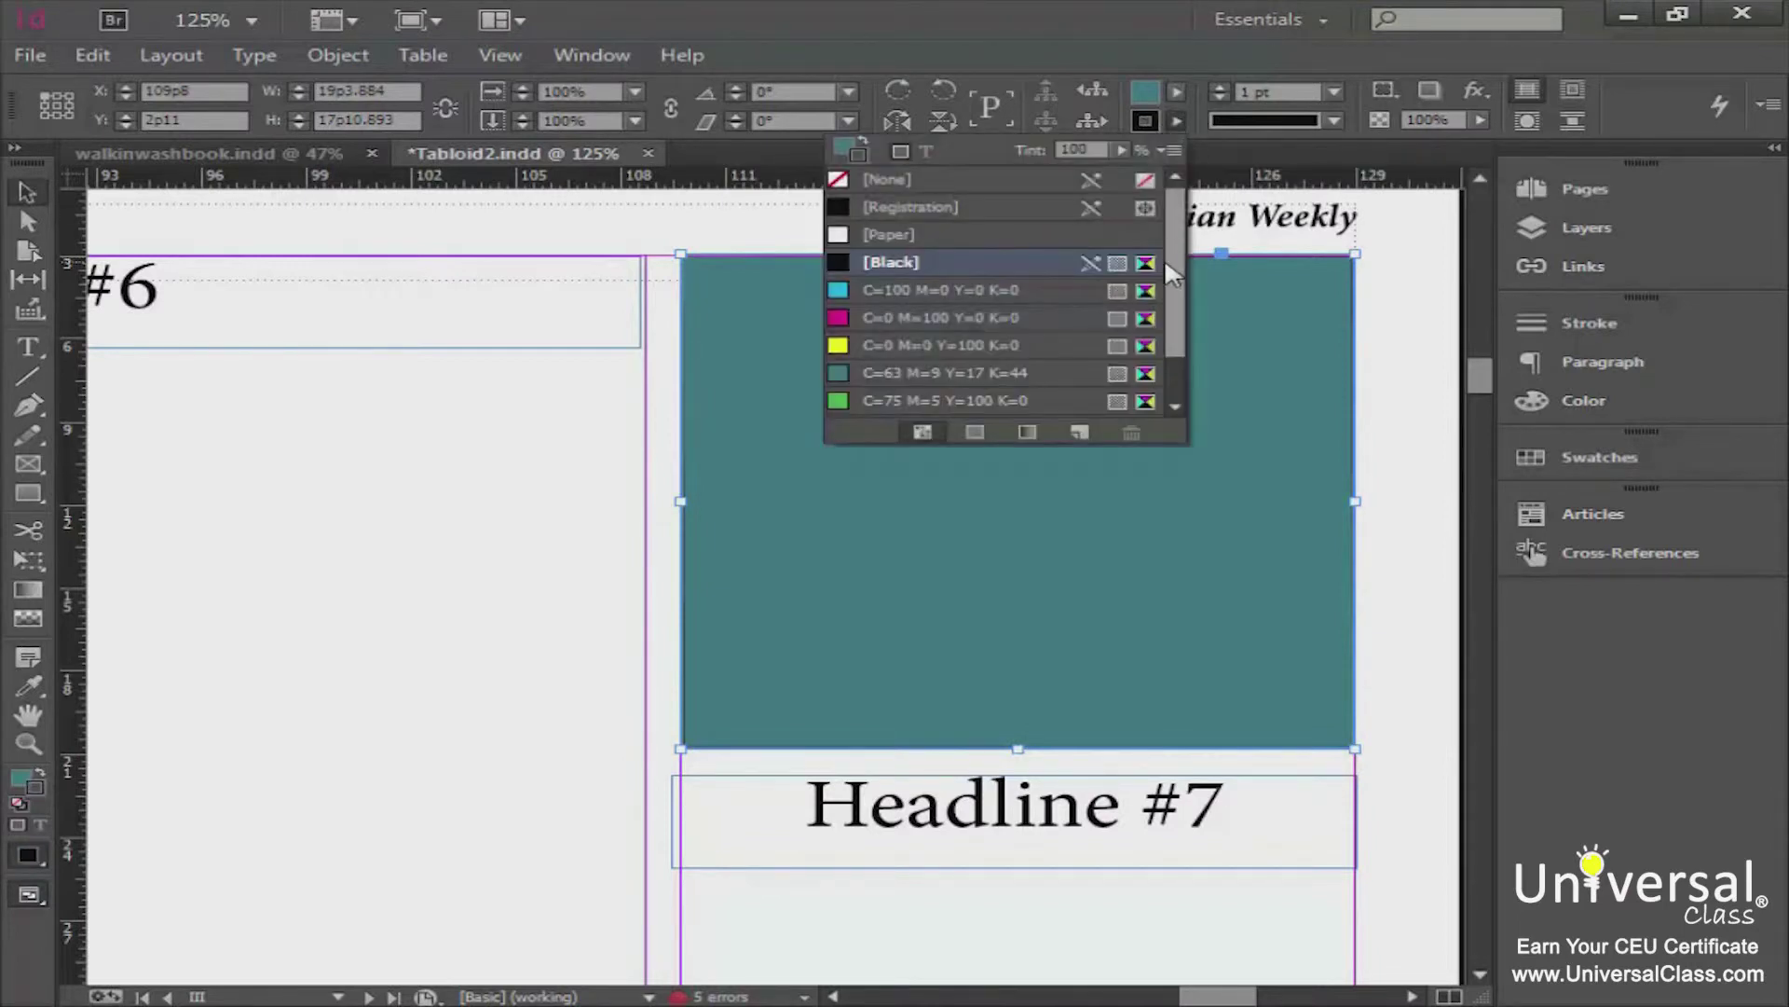
pyautogui.moveTo(1167, 263); pyautogui.dragTo(1168, 351)
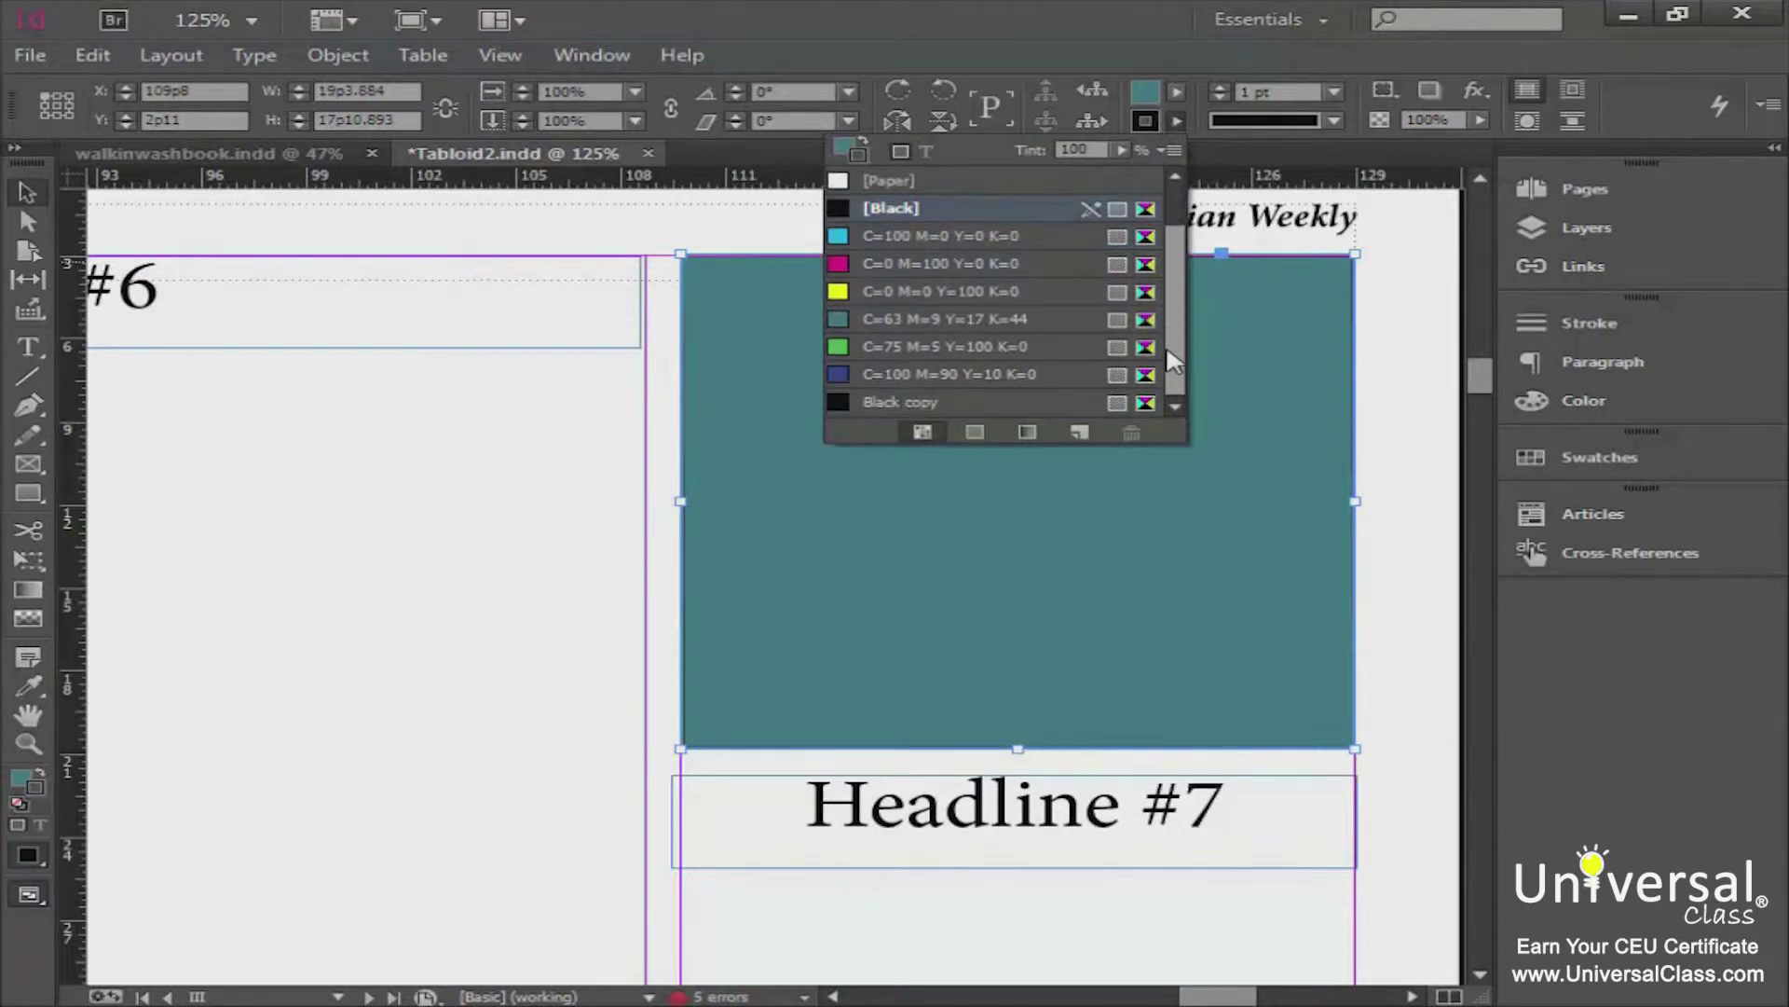
pyautogui.doubleClick(986, 294)
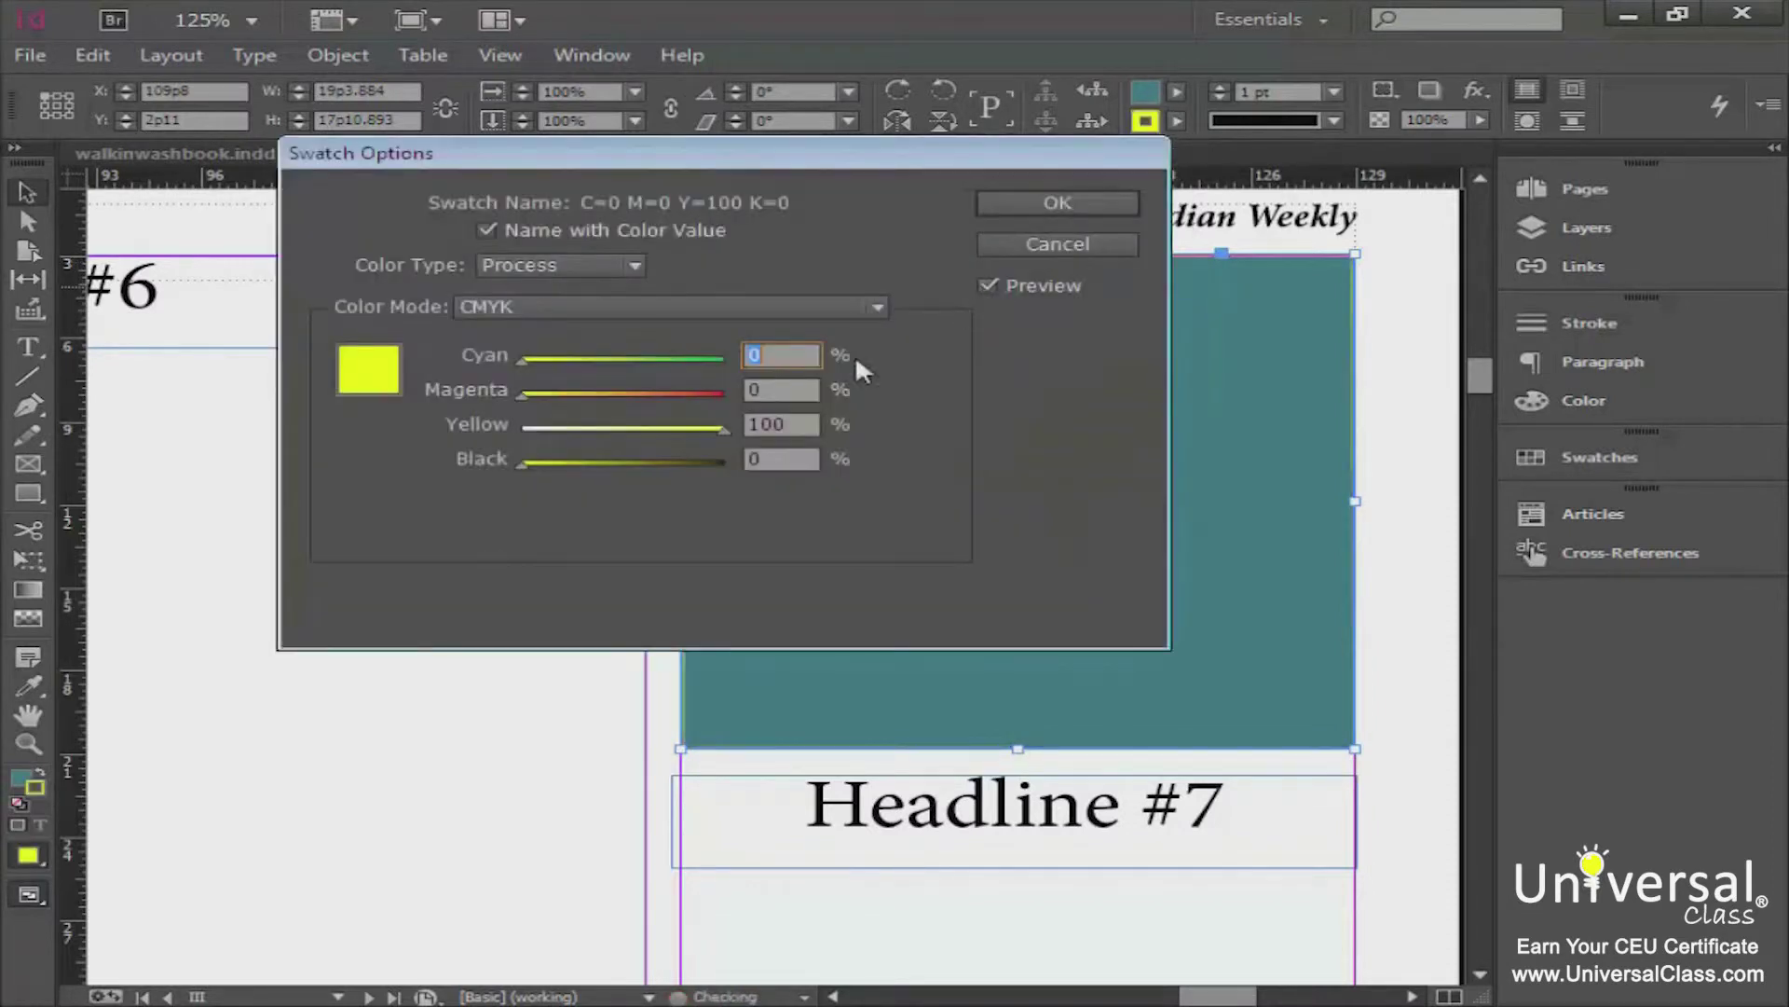
pyautogui.moveTo(529, 360); pyautogui.dragTo(541, 464)
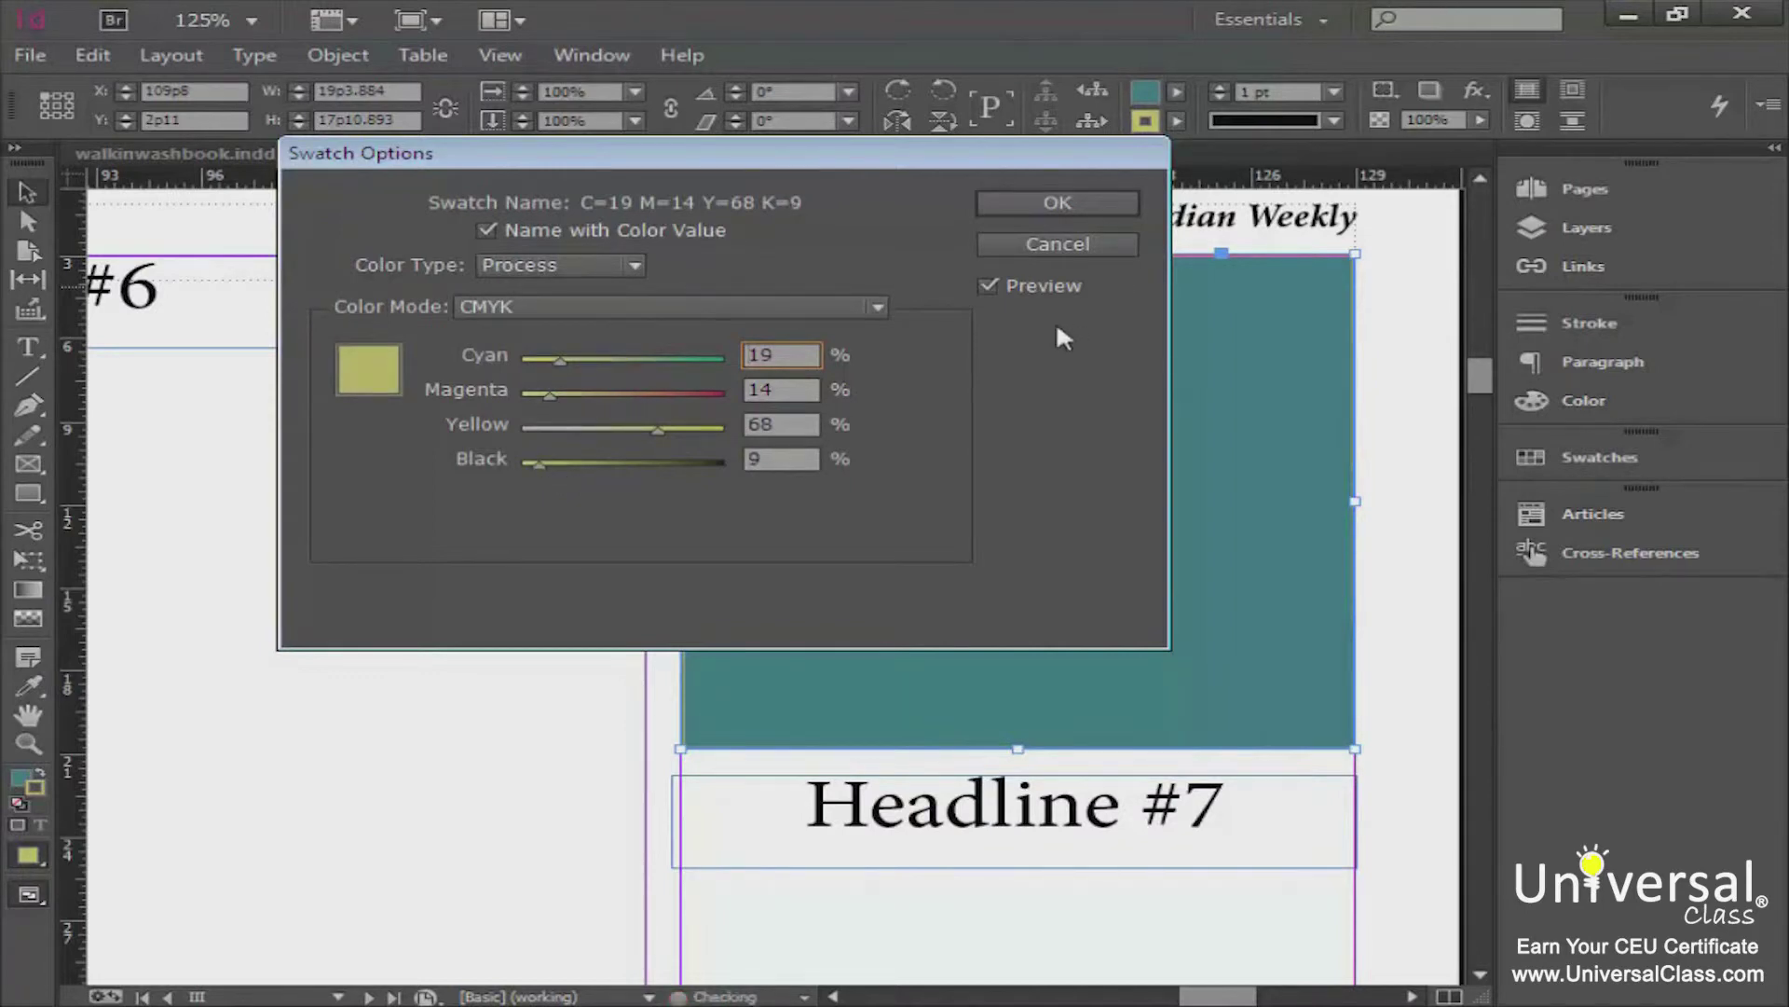
pyautogui.click(1018, 218)
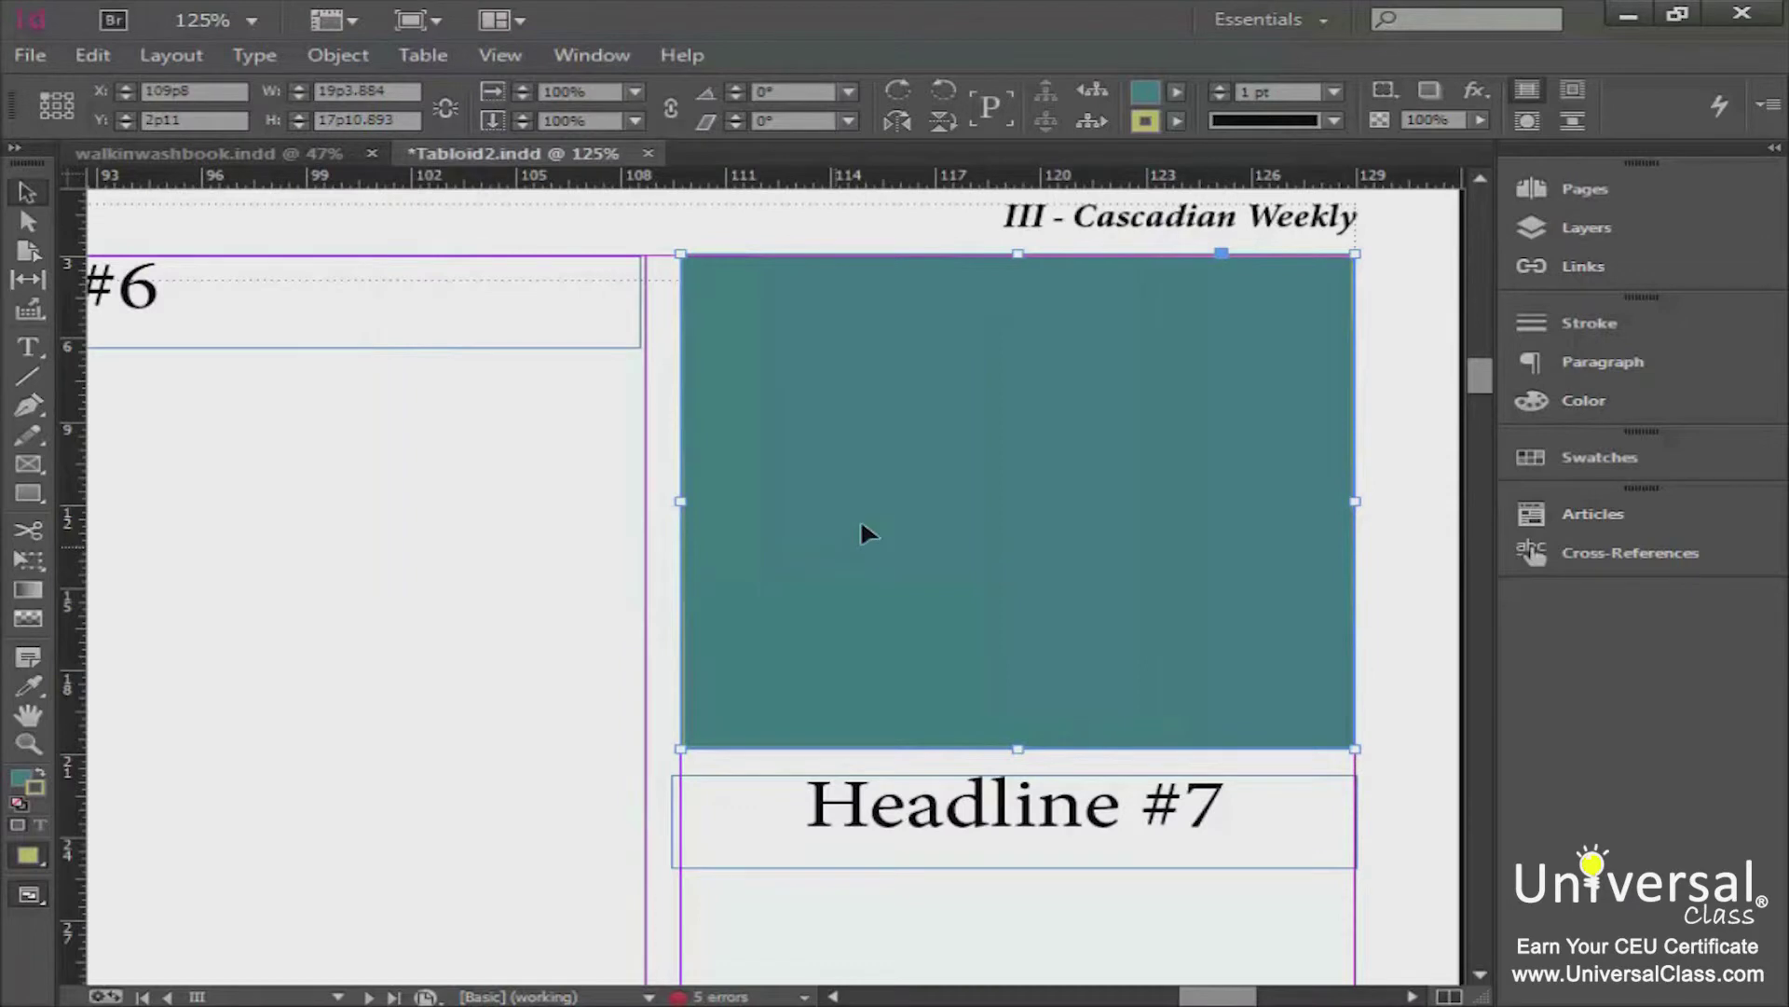
# Step: Raise the rectangle's stroke weight in single-point increments past 5 pt, deselect it to check the border, and select it again
pyautogui.click(1410, 379)
pyautogui.click(1016, 439)
pyautogui.click(1243, 93)
pyautogui.click(1221, 82)
pyautogui.click(1221, 82)
pyautogui.click(1221, 82)
pyautogui.click(1220, 82)
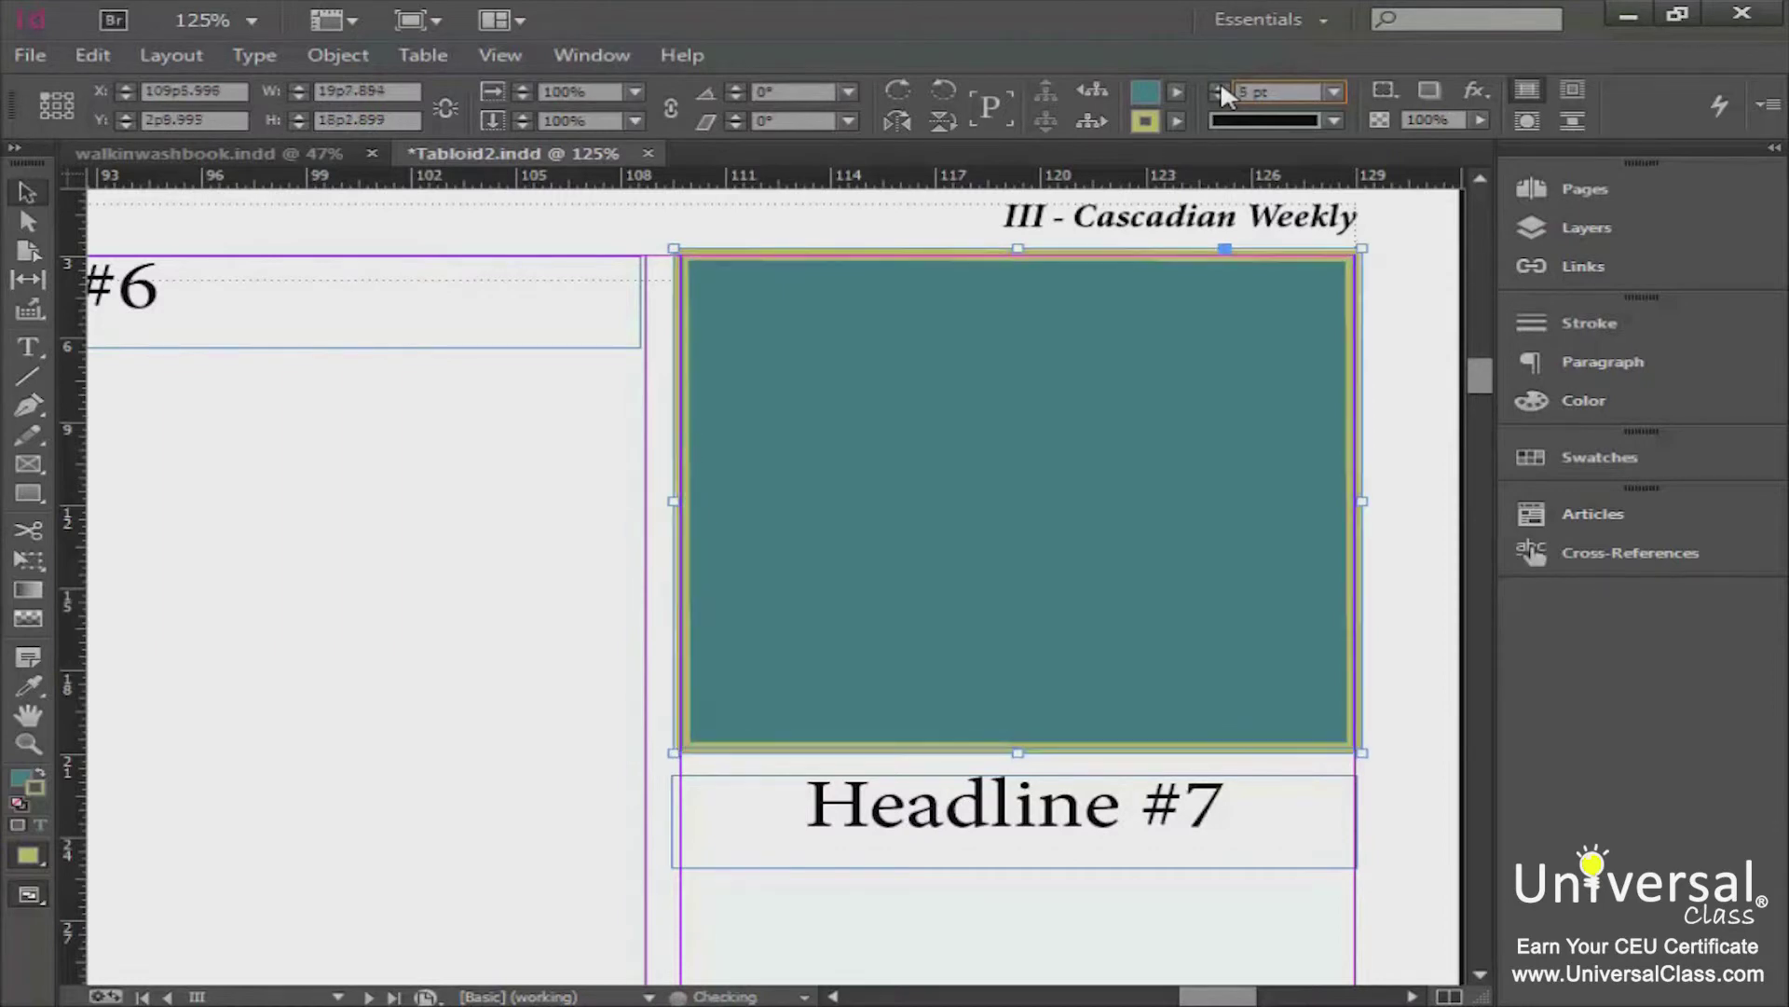
pyautogui.click(1221, 83)
pyautogui.click(1413, 379)
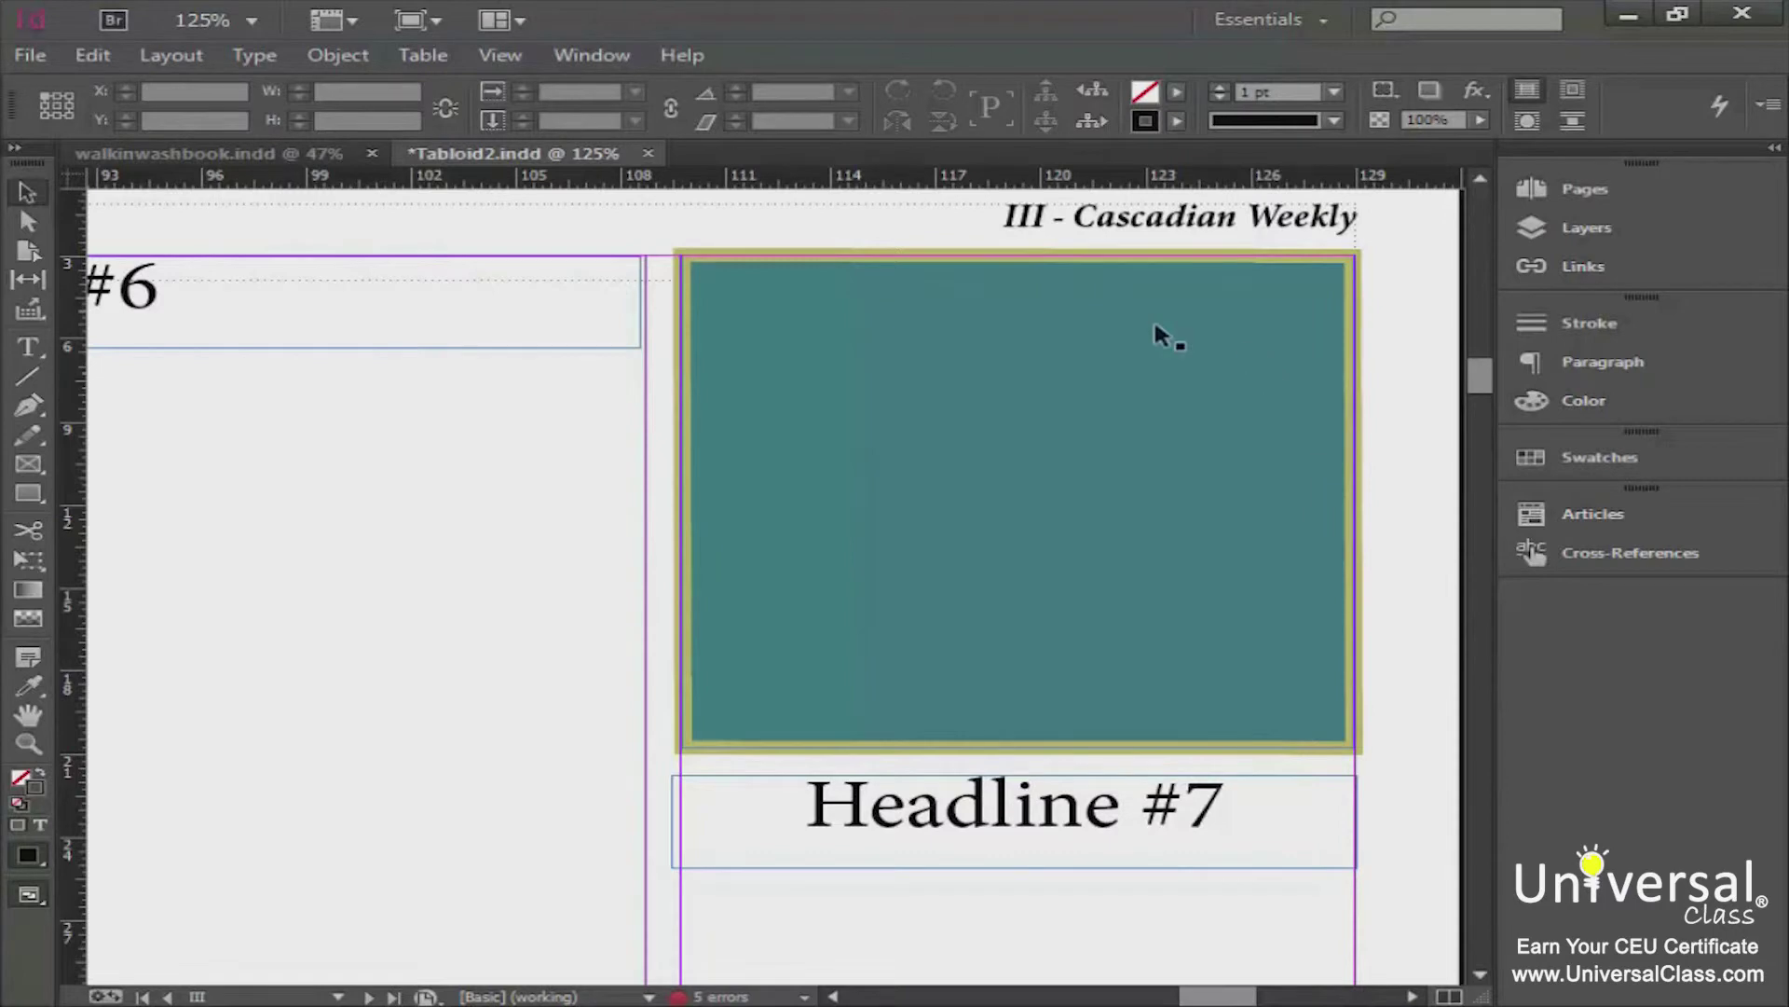
pyautogui.click(1120, 521)
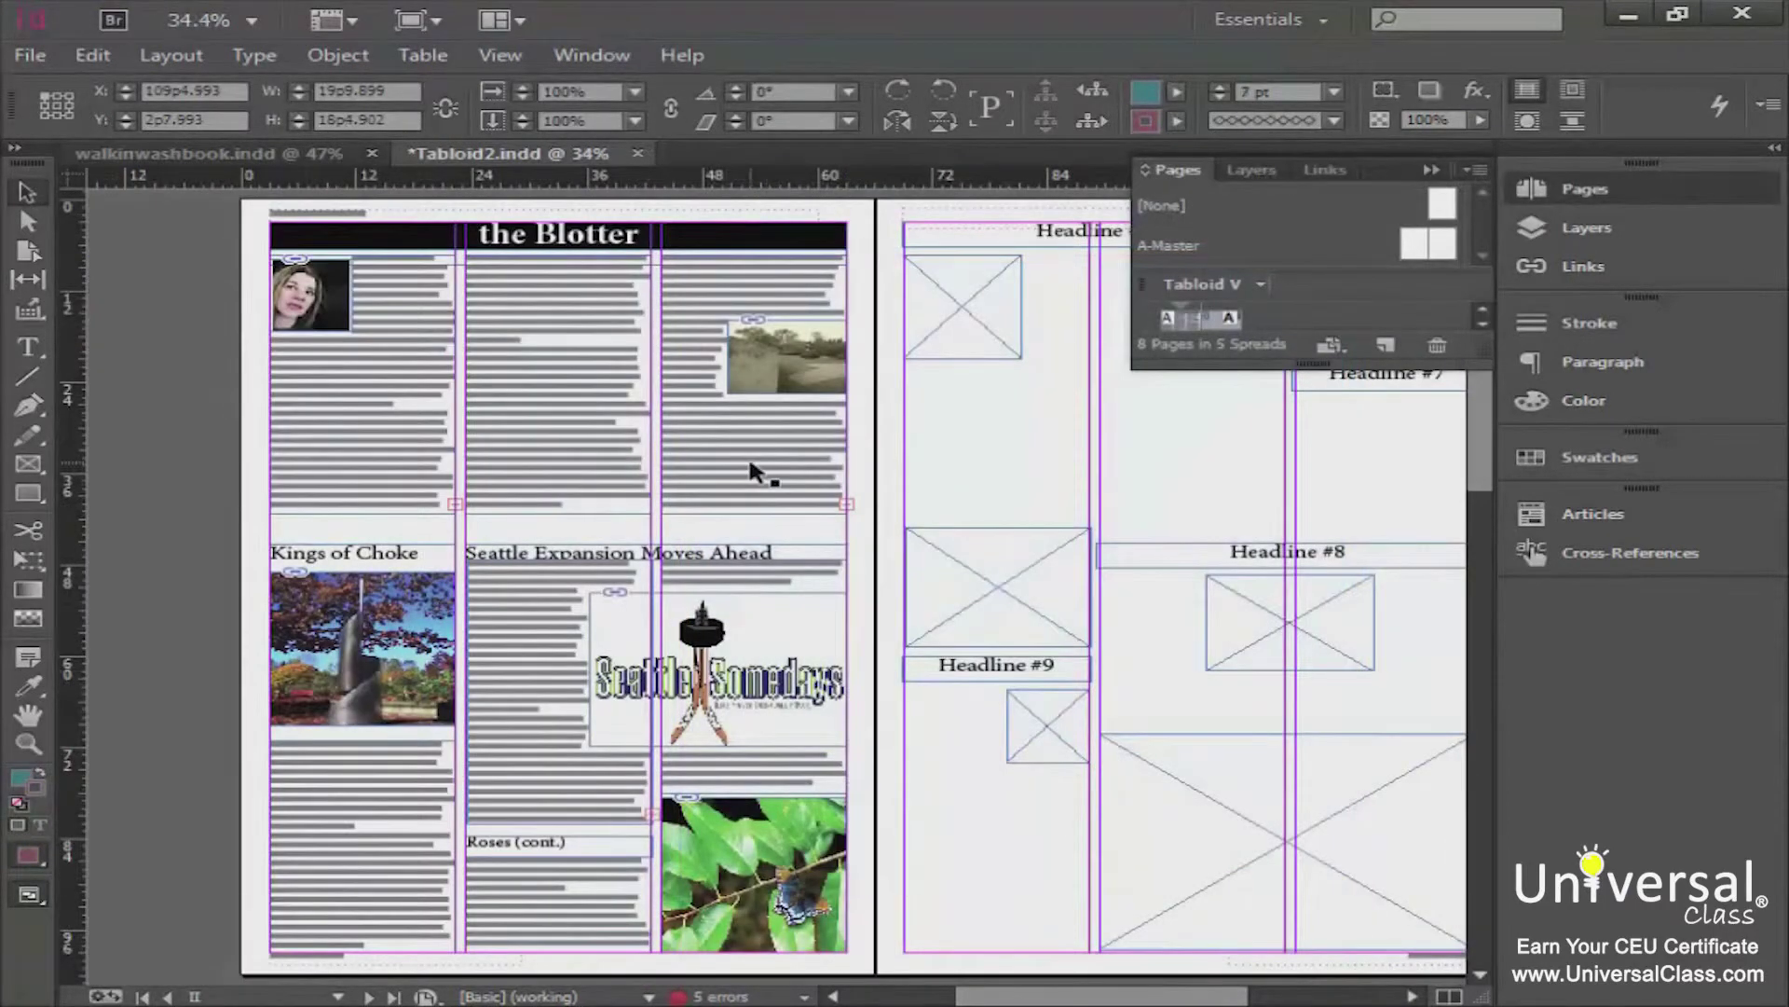
# Step: Draw a rectangle about 60p5 wide and 41p8 high over the whole Blotter article on page II
pyautogui.click(1431, 170)
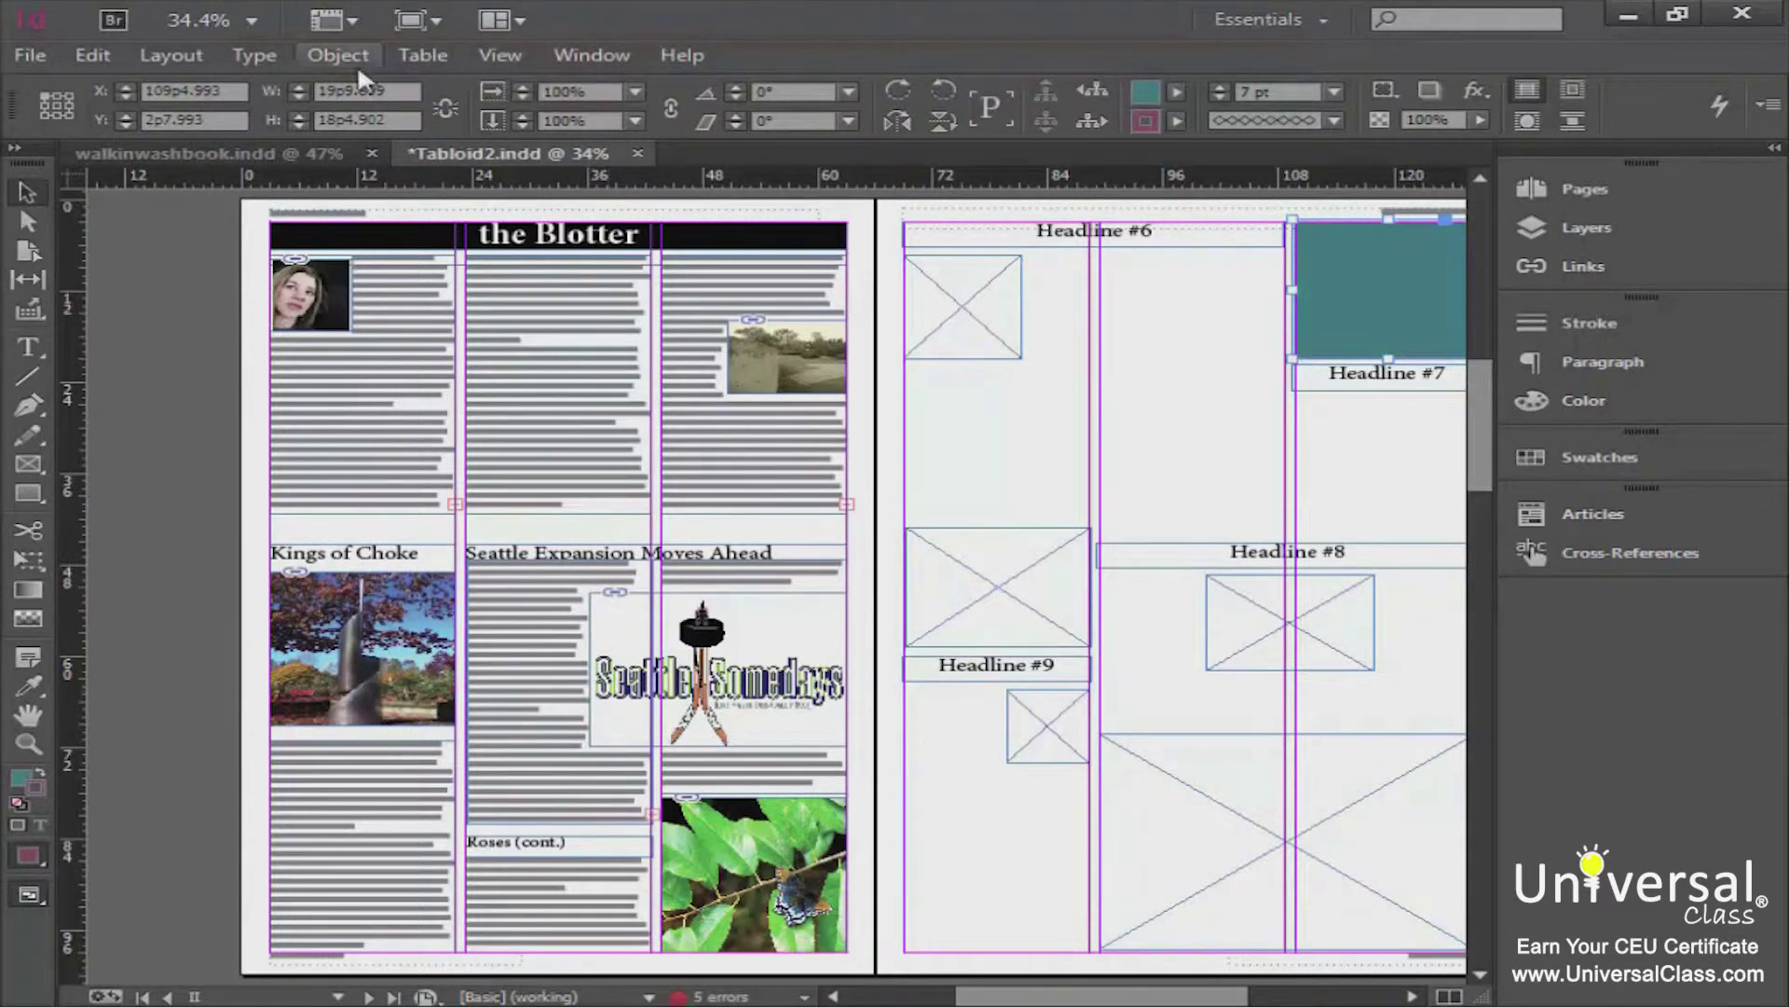
pyautogui.click(251, 21)
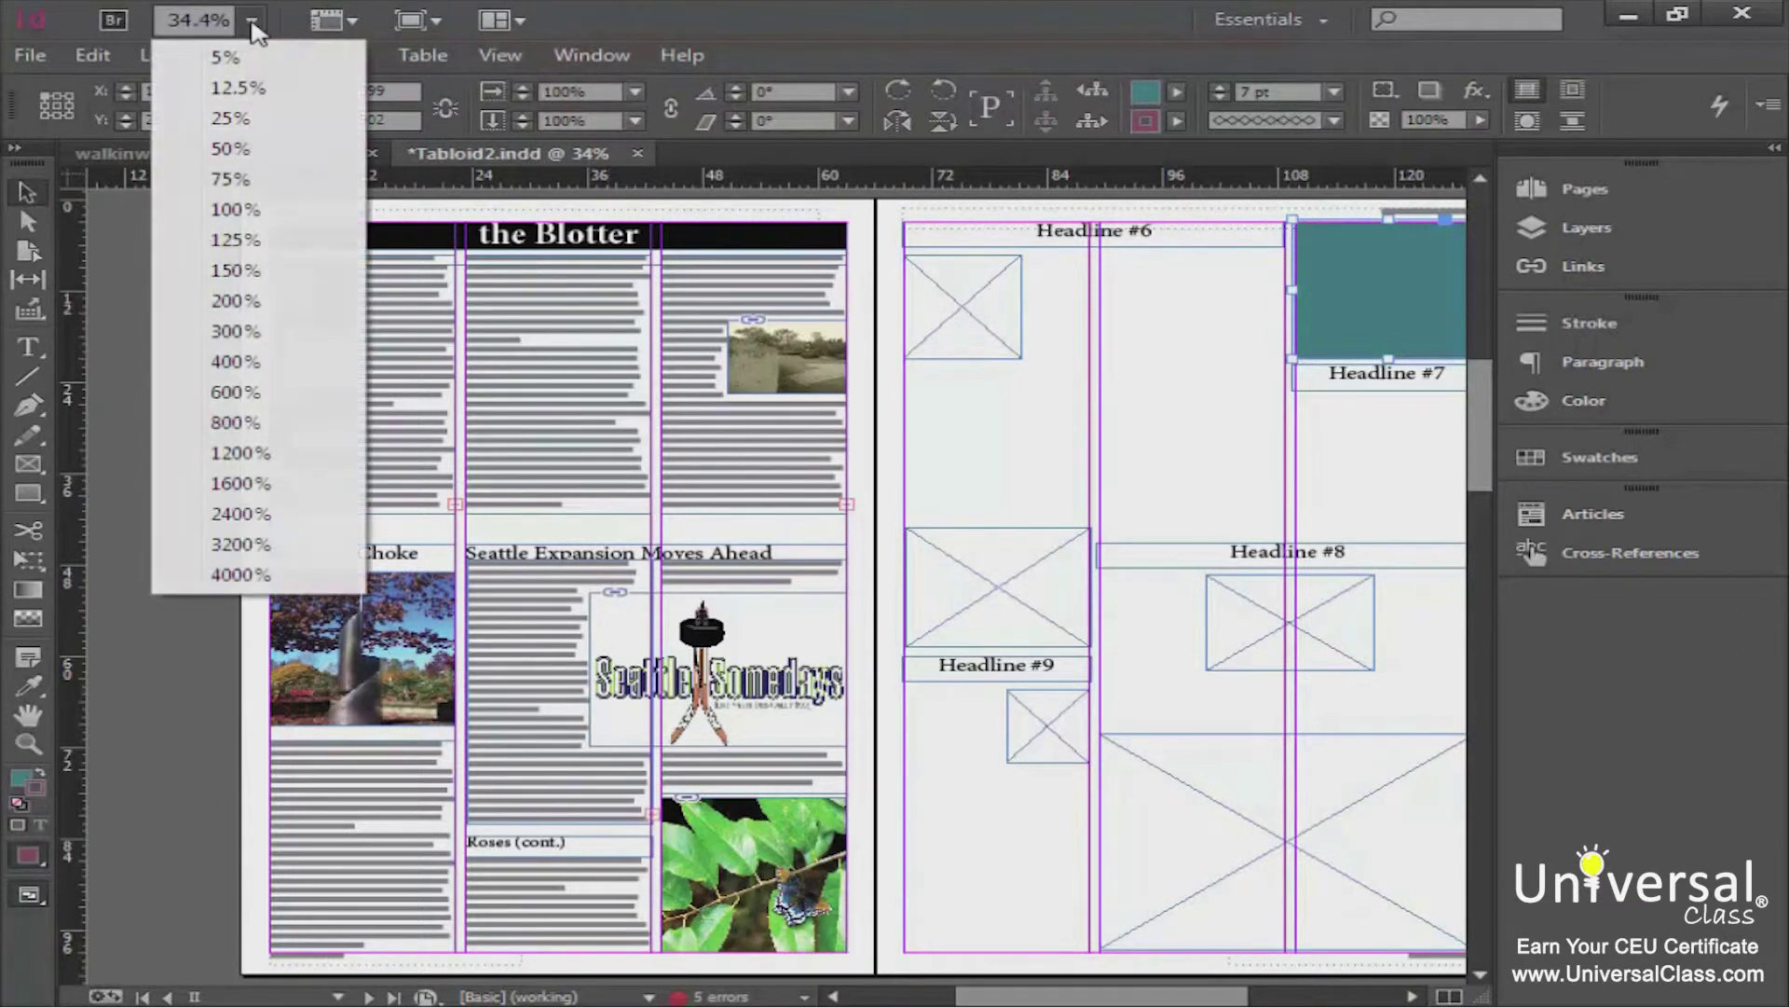
pyautogui.click(271, 209)
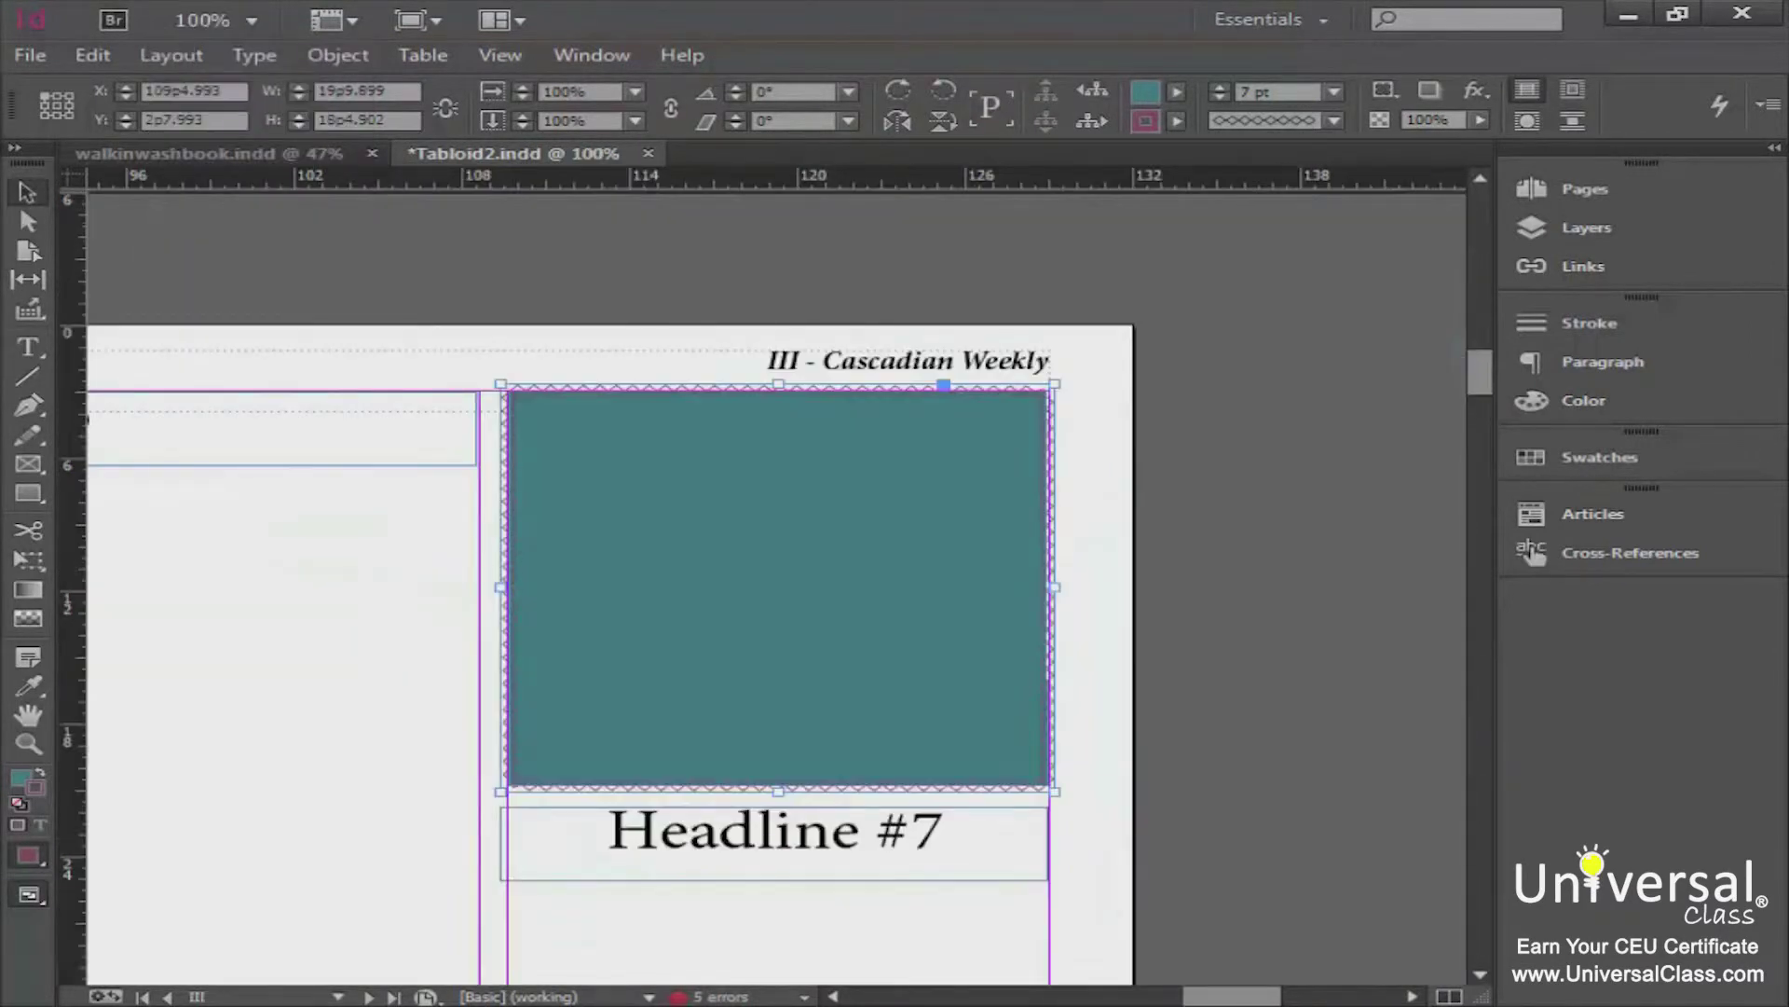
pyautogui.moveTo(1219, 996); pyautogui.dragTo(1025, 1002)
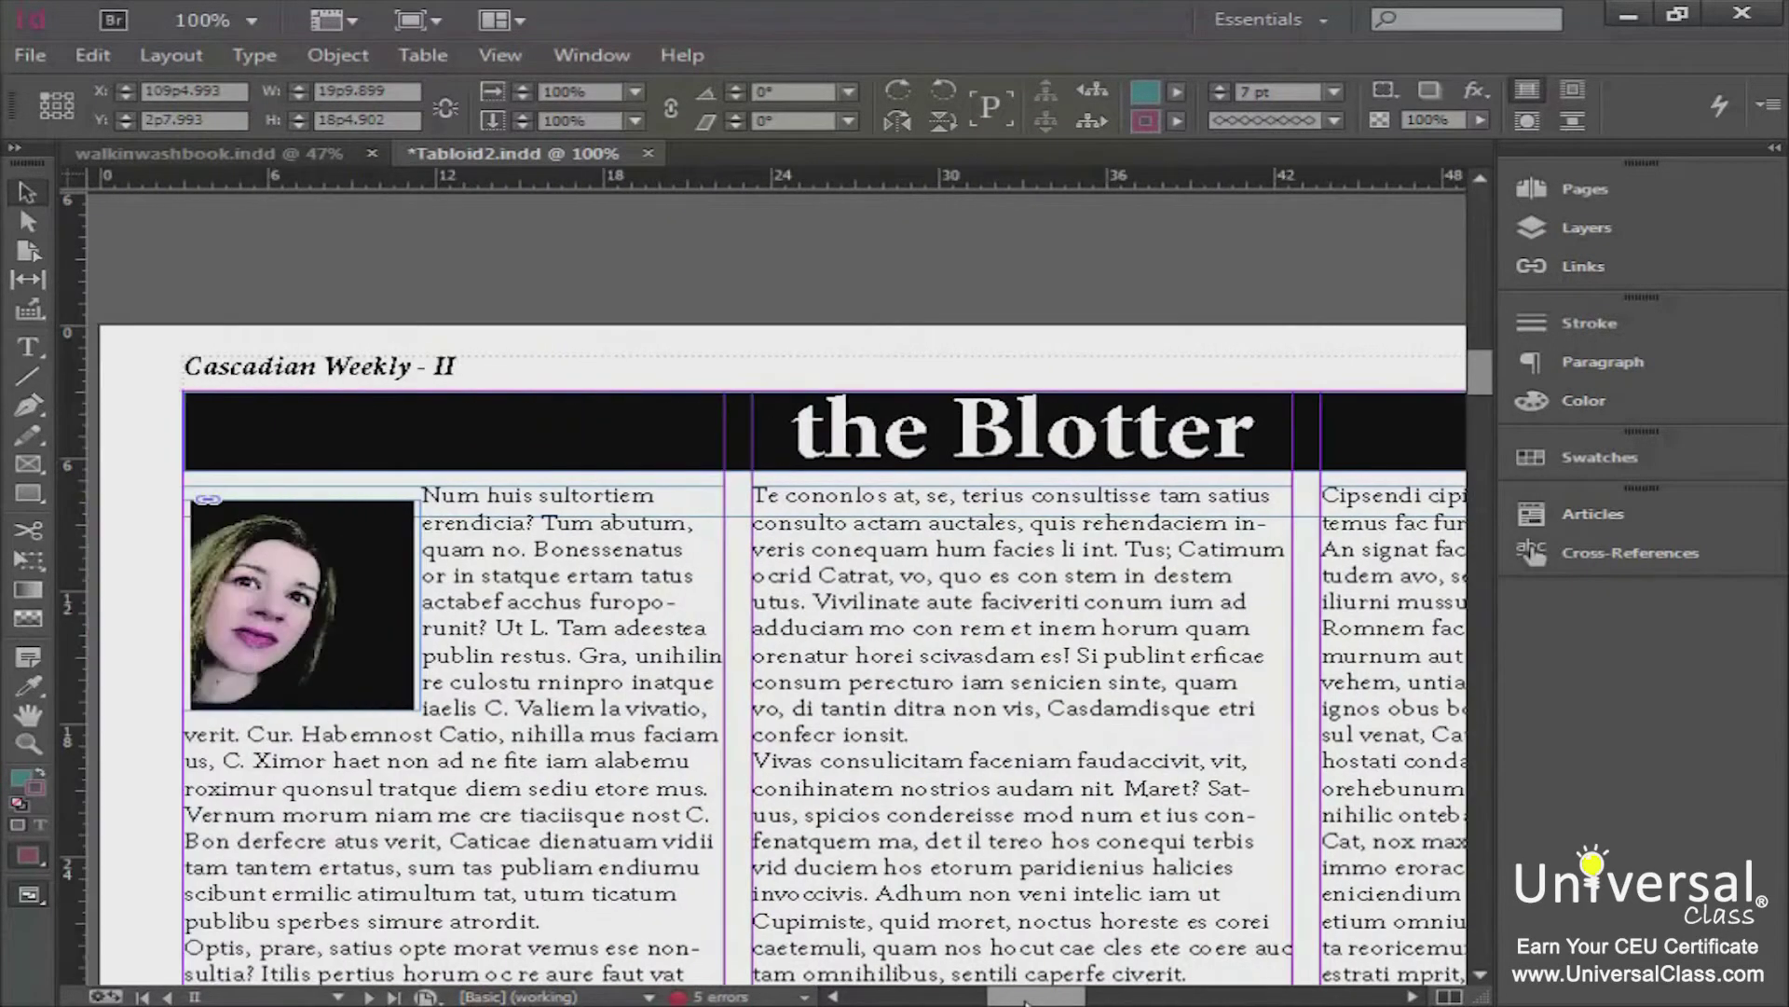
pyautogui.moveTo(1480, 373)
pyautogui.mouseDown()
pyautogui.moveTo(1487, 416)
pyautogui.moveTo(1483, 397)
pyautogui.mouseUp()
pyautogui.moveTo(1033, 998); pyautogui.dragTo(1045, 999)
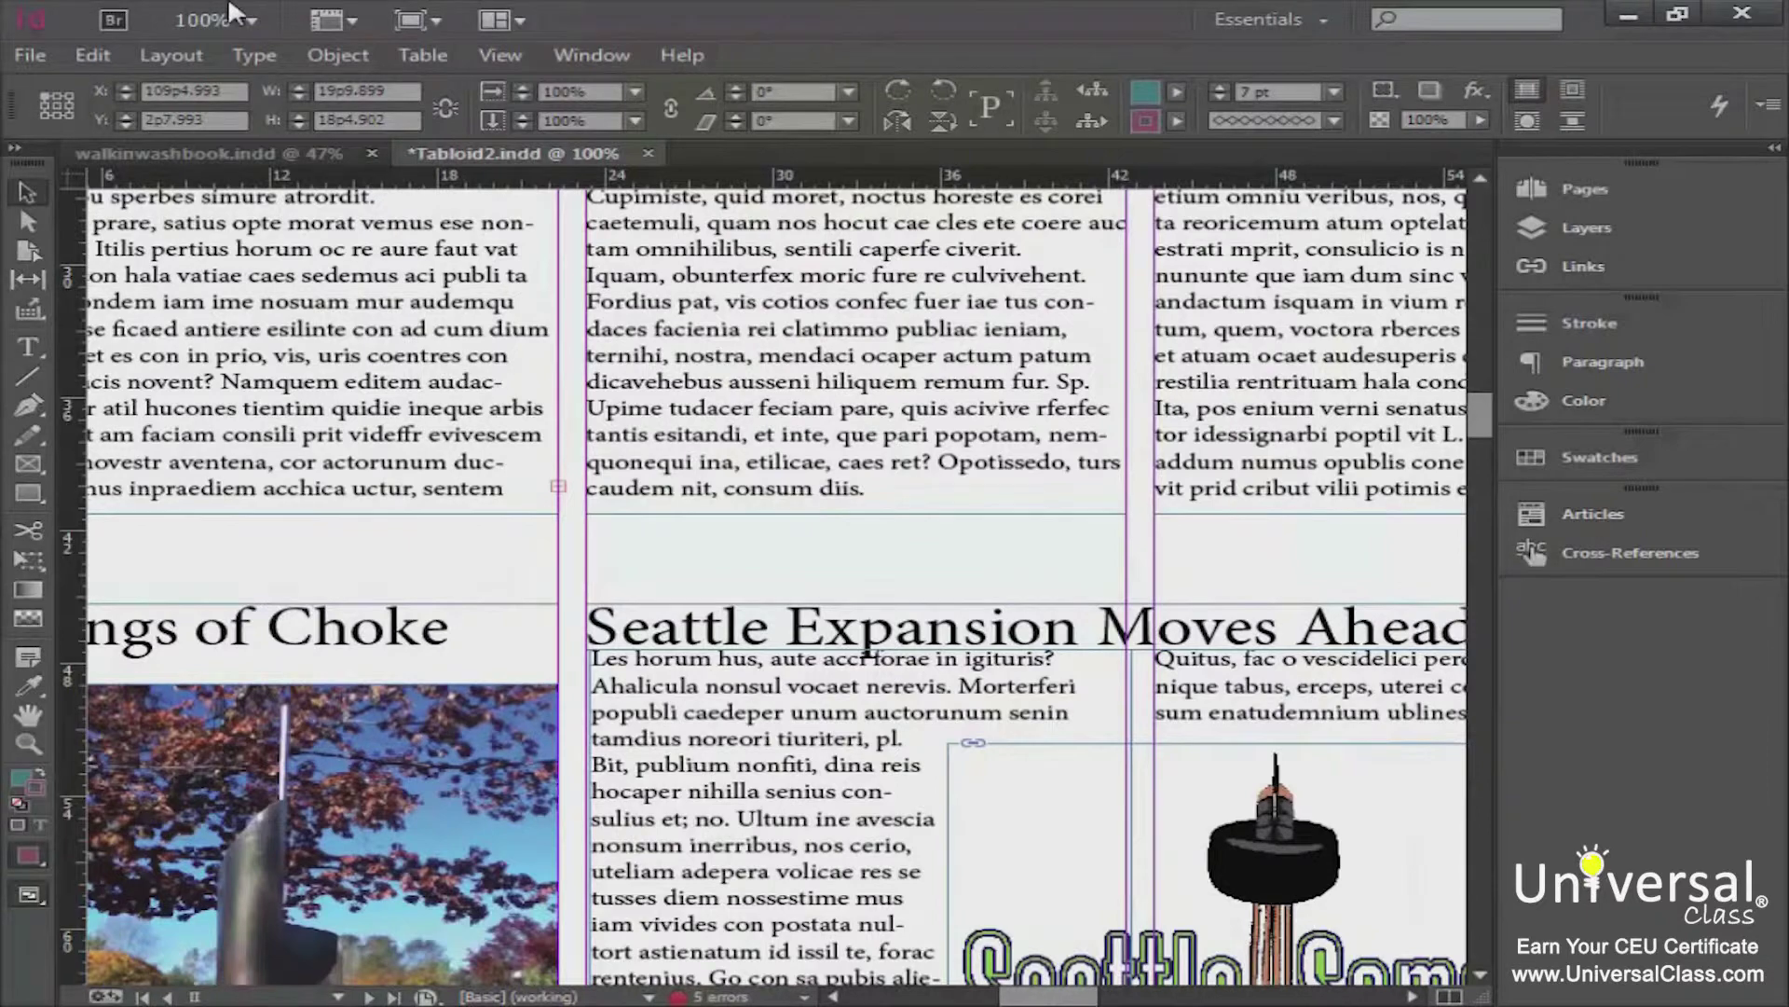
pyautogui.click(253, 19)
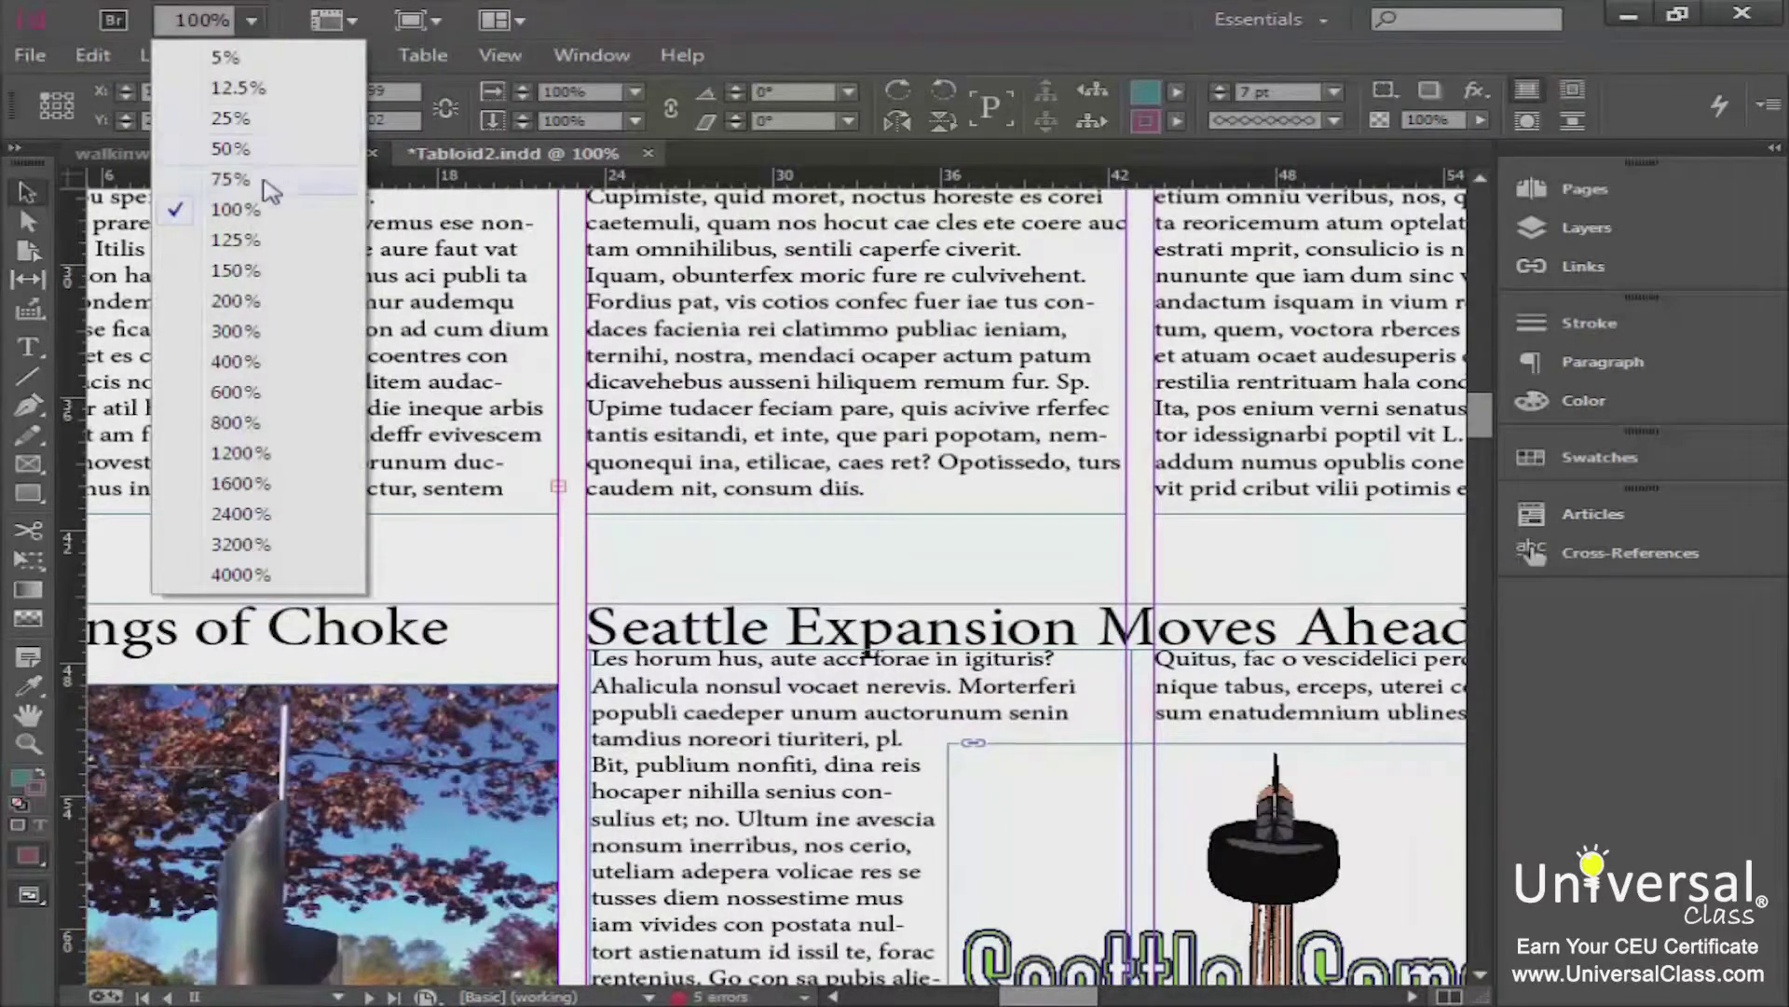
pyautogui.click(231, 179)
pyautogui.moveTo(1224, 999); pyautogui.dragTo(1046, 999)
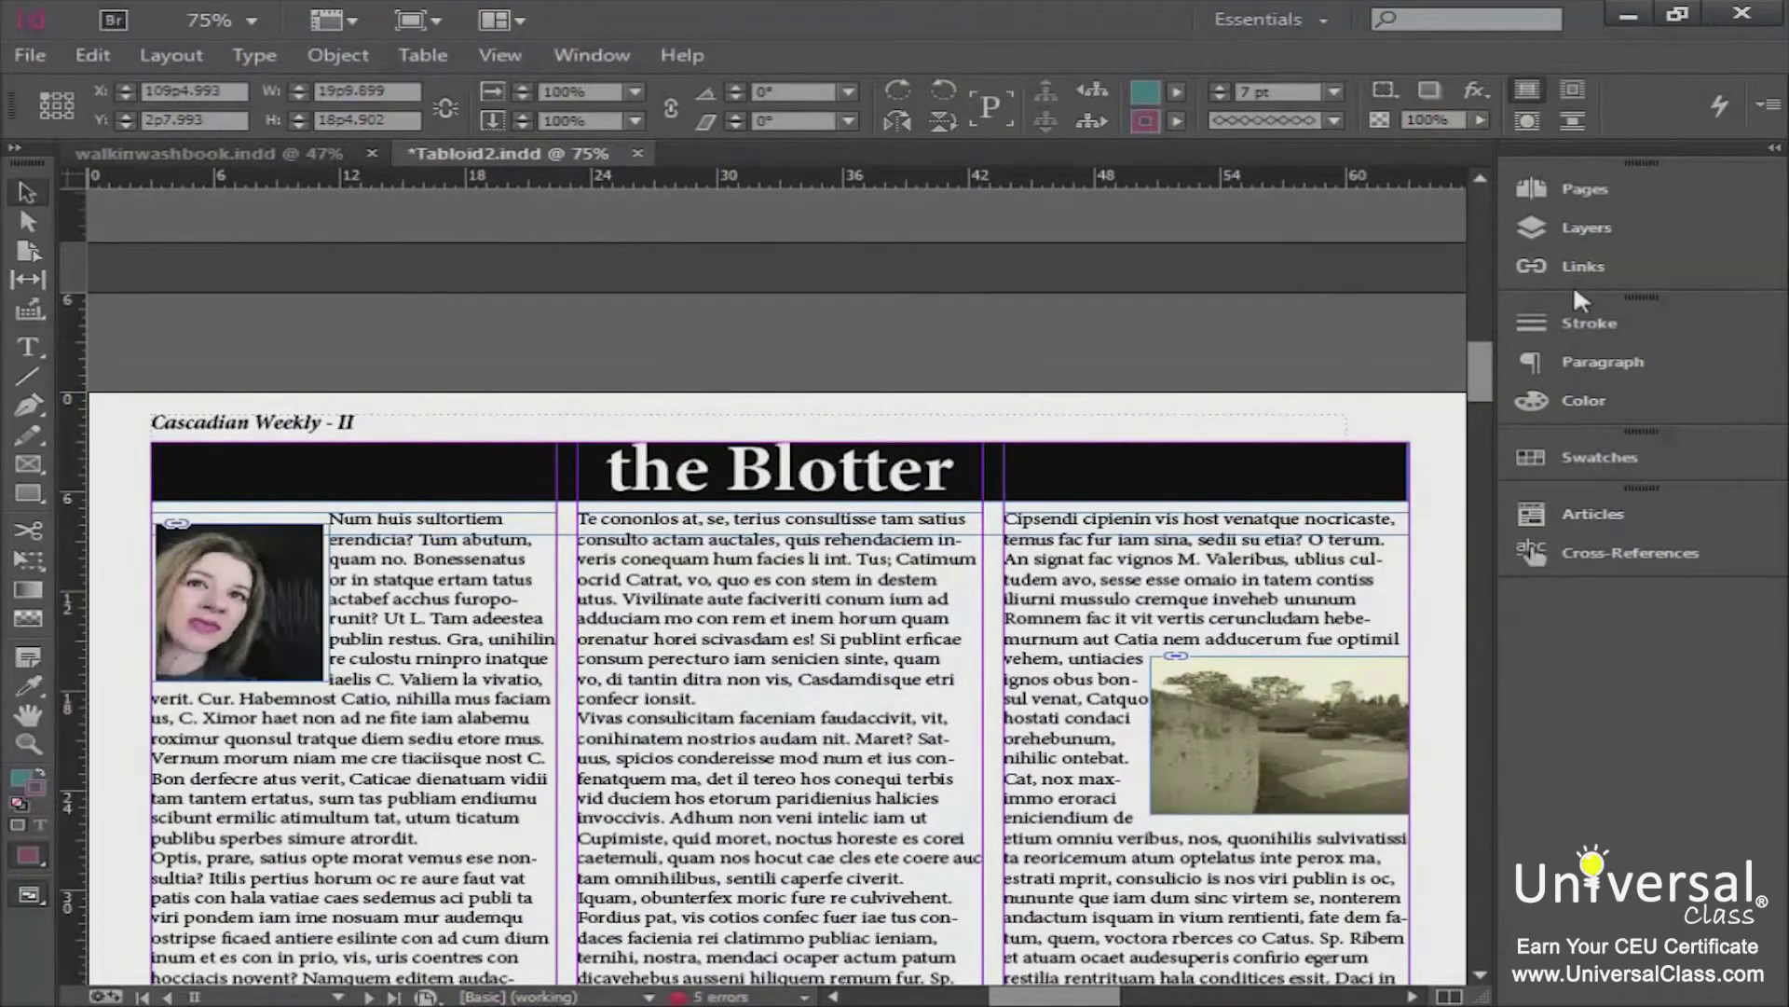
pyautogui.moveTo(1491, 375)
pyautogui.mouseDown()
pyautogui.moveTo(1497, 419)
pyautogui.moveTo(1495, 403)
pyautogui.mouseUp()
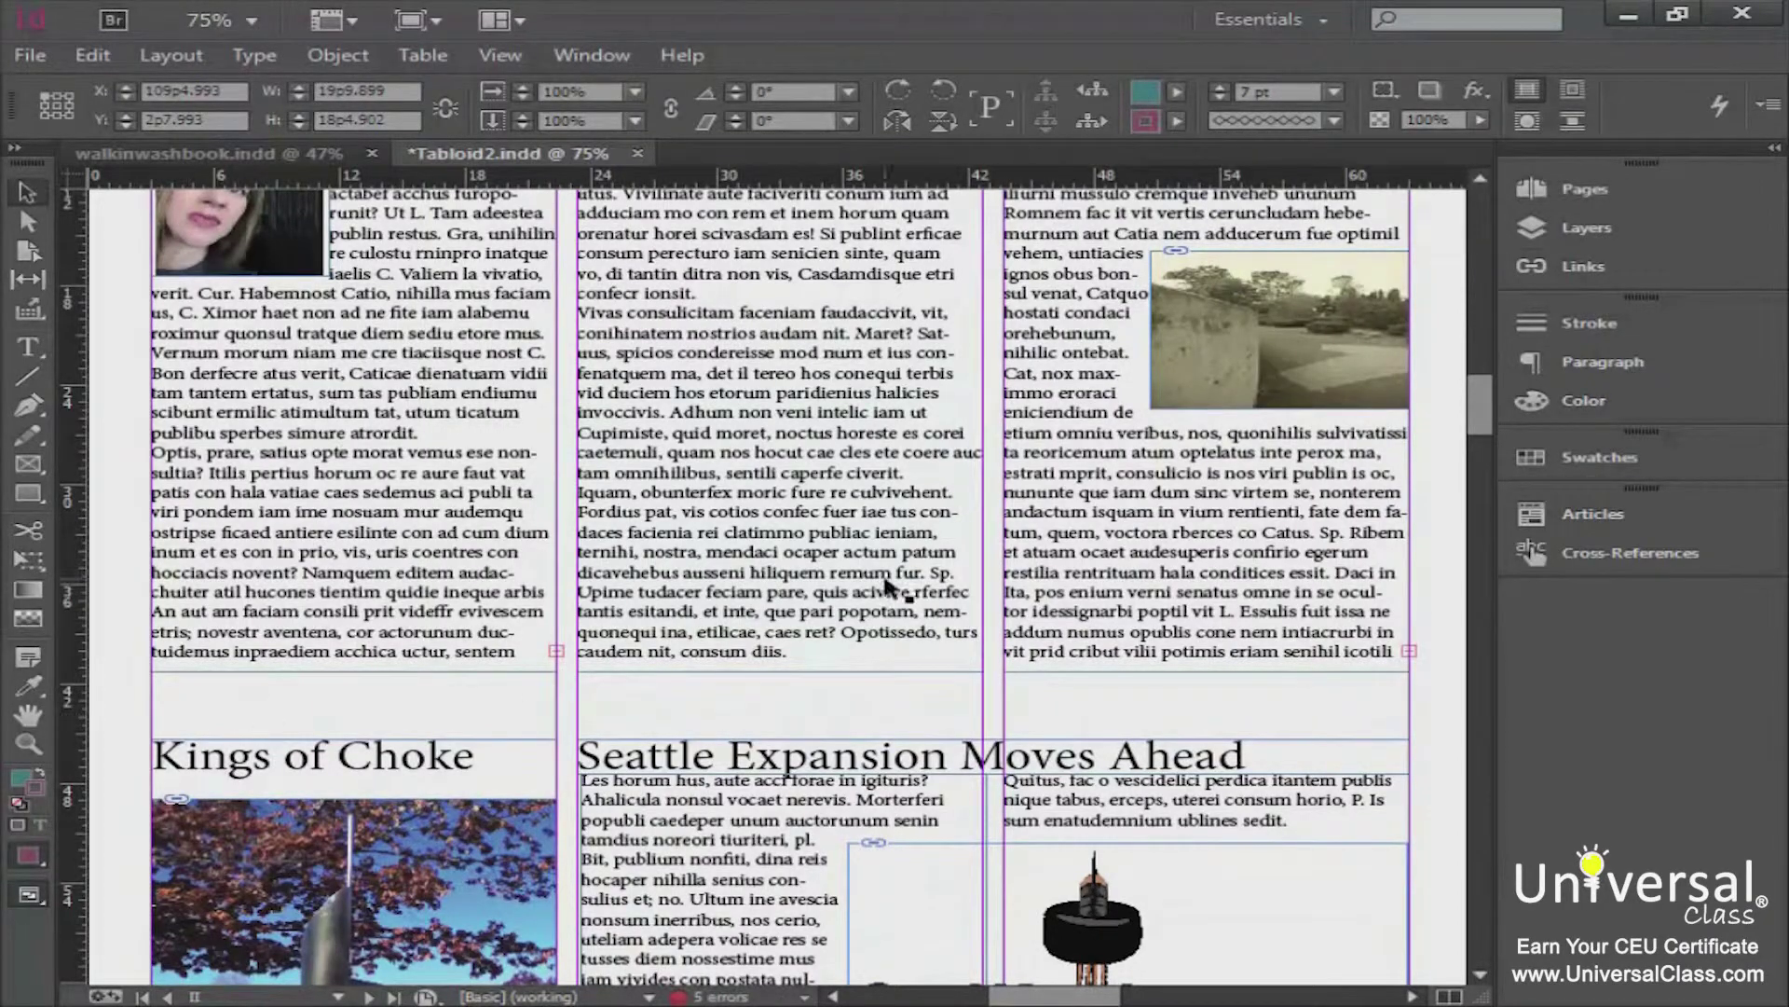
pyautogui.moveTo(1484, 412)
pyautogui.mouseDown()
pyautogui.moveTo(1477, 383)
pyautogui.moveTo(1482, 410)
pyautogui.mouseUp()
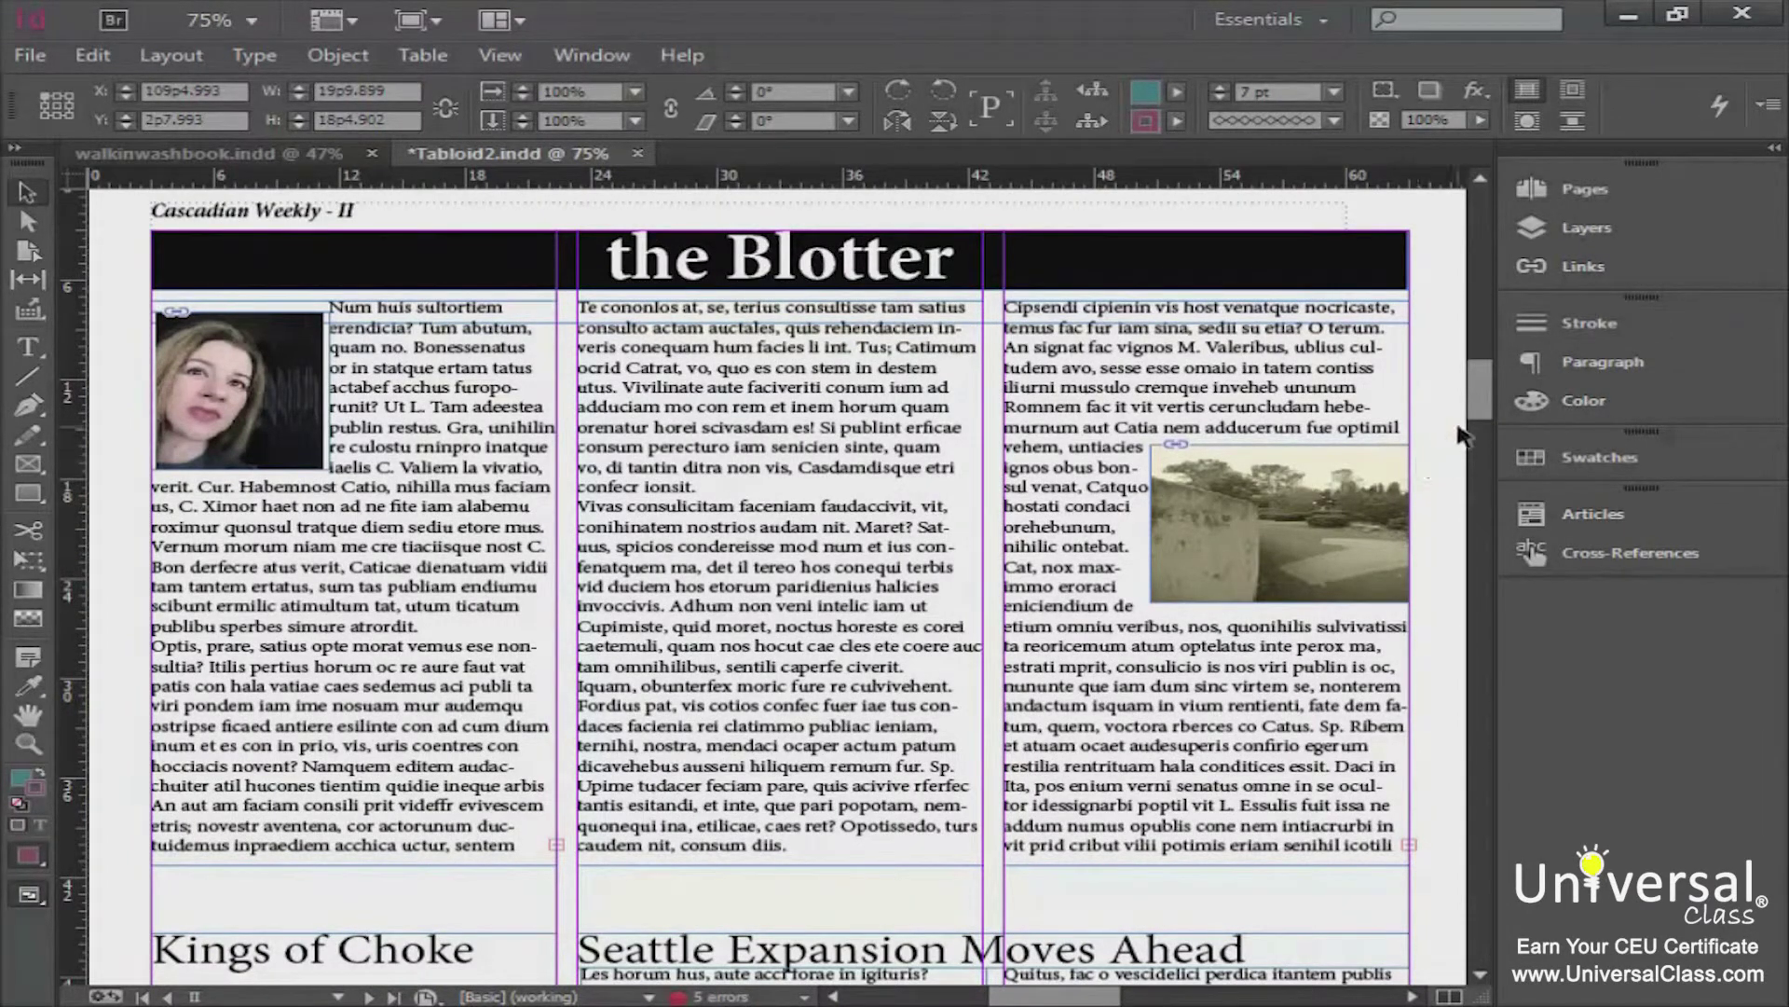
pyautogui.moveTo(1483, 411); pyautogui.dragTo(1483, 409)
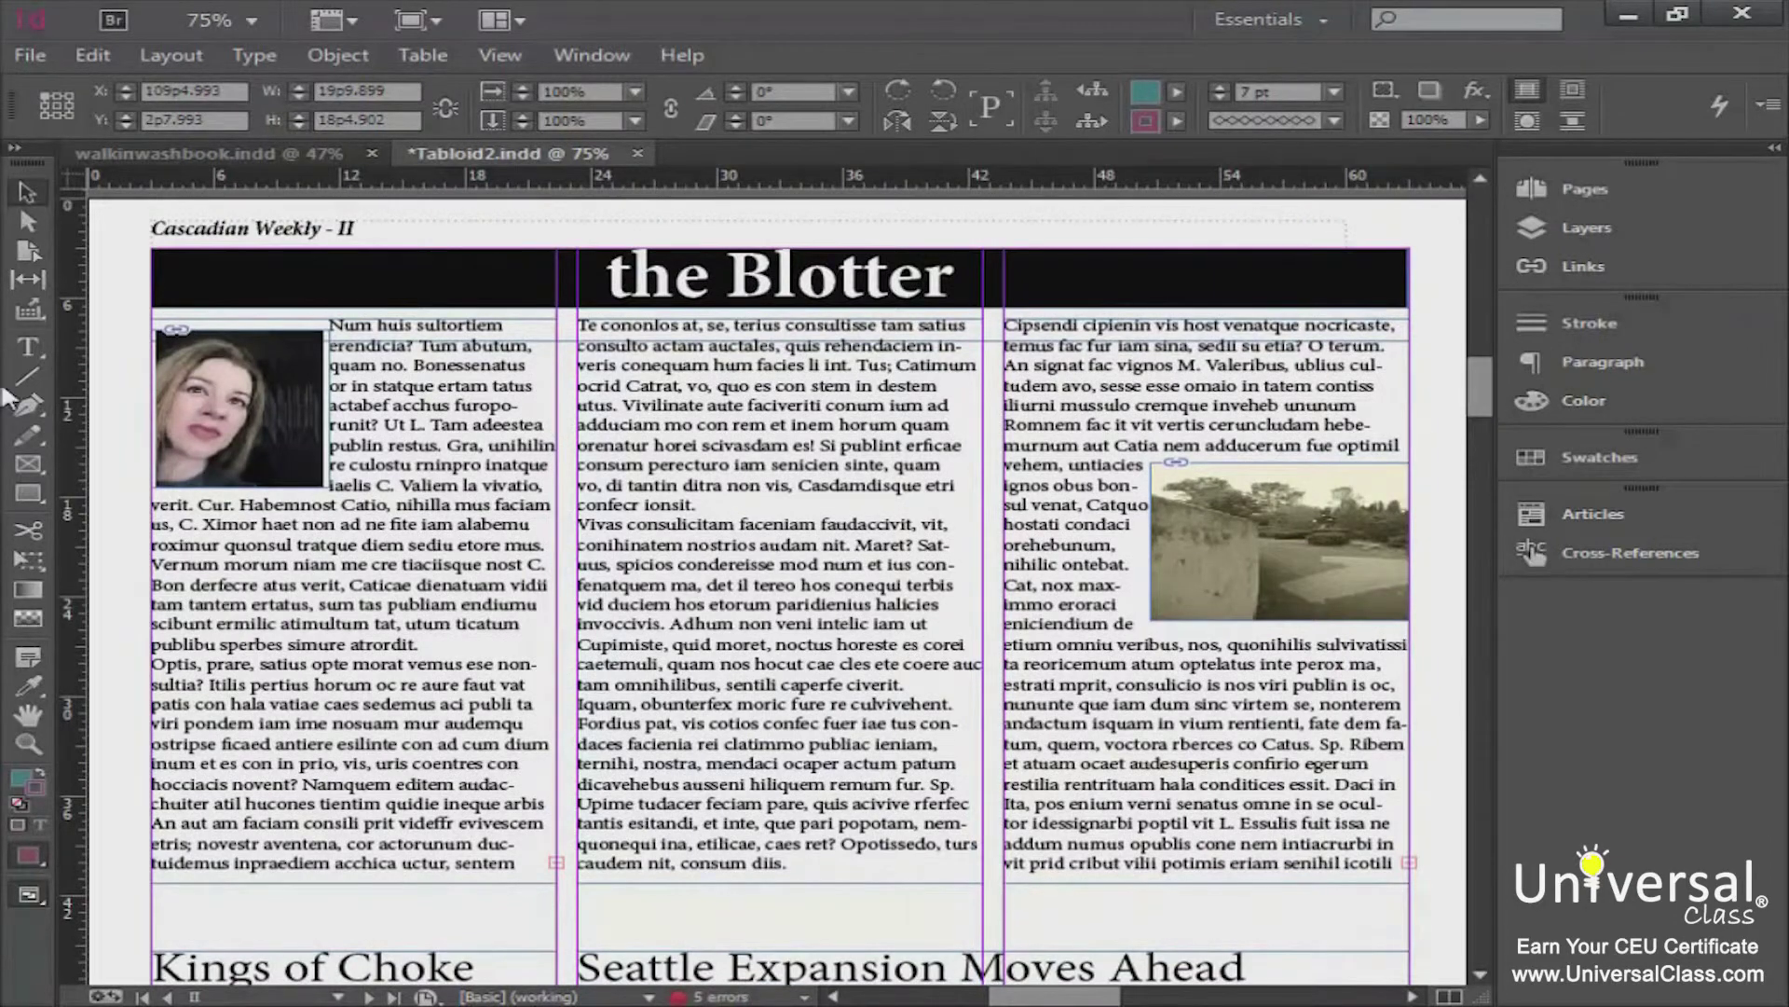
pyautogui.click(31, 489)
pyautogui.moveTo(143, 247); pyautogui.dragTo(1410, 941)
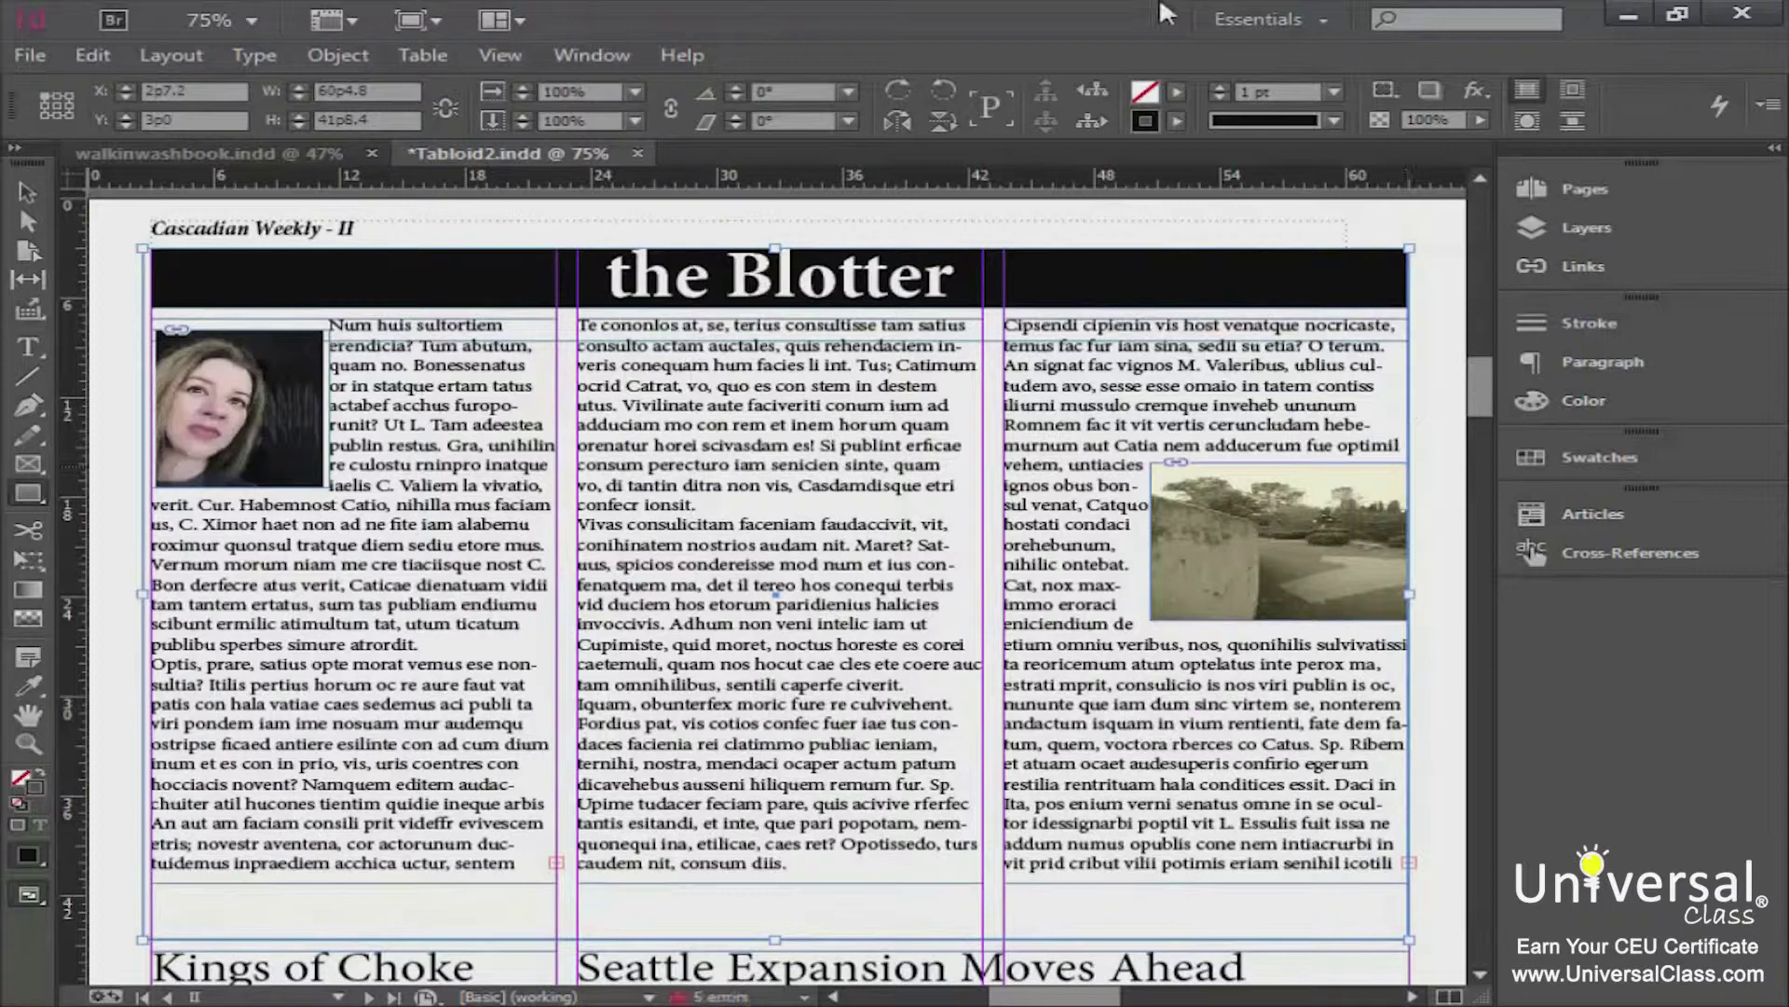
# Step: Fill the new rectangle with gray and resize it to 60p0 by 41p10.8, with its side edges on the page margins
pyautogui.click(1177, 91)
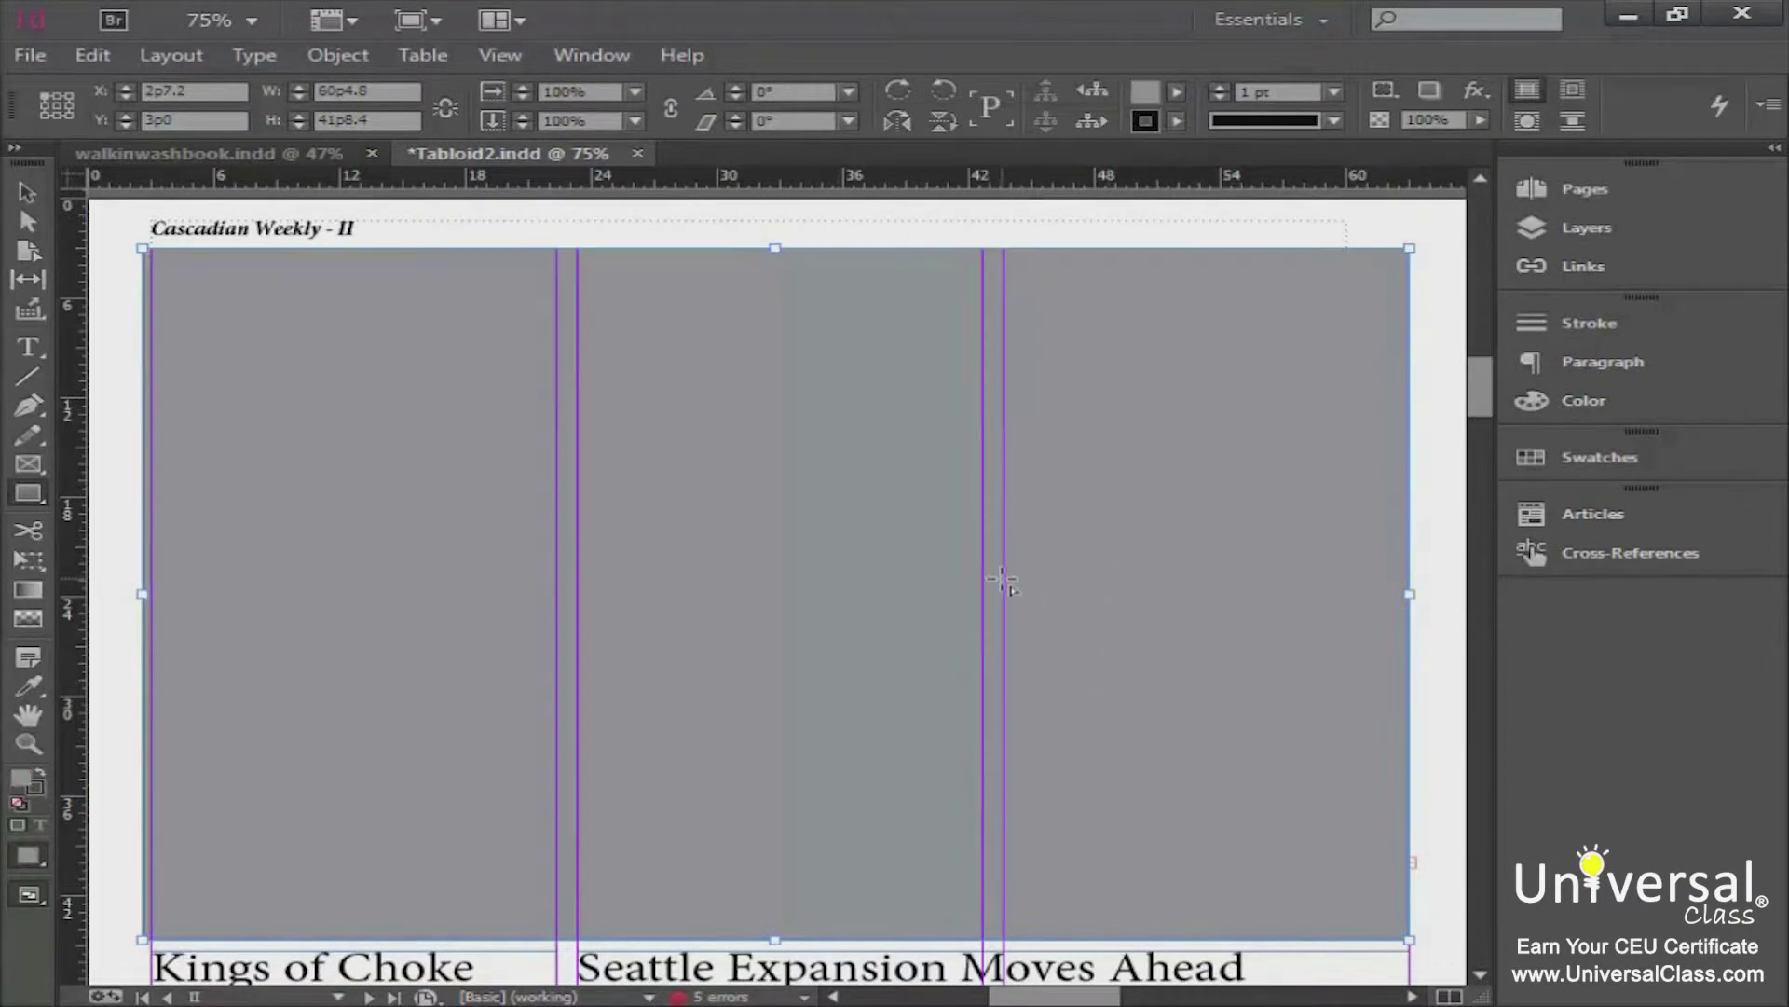
pyautogui.click(26, 192)
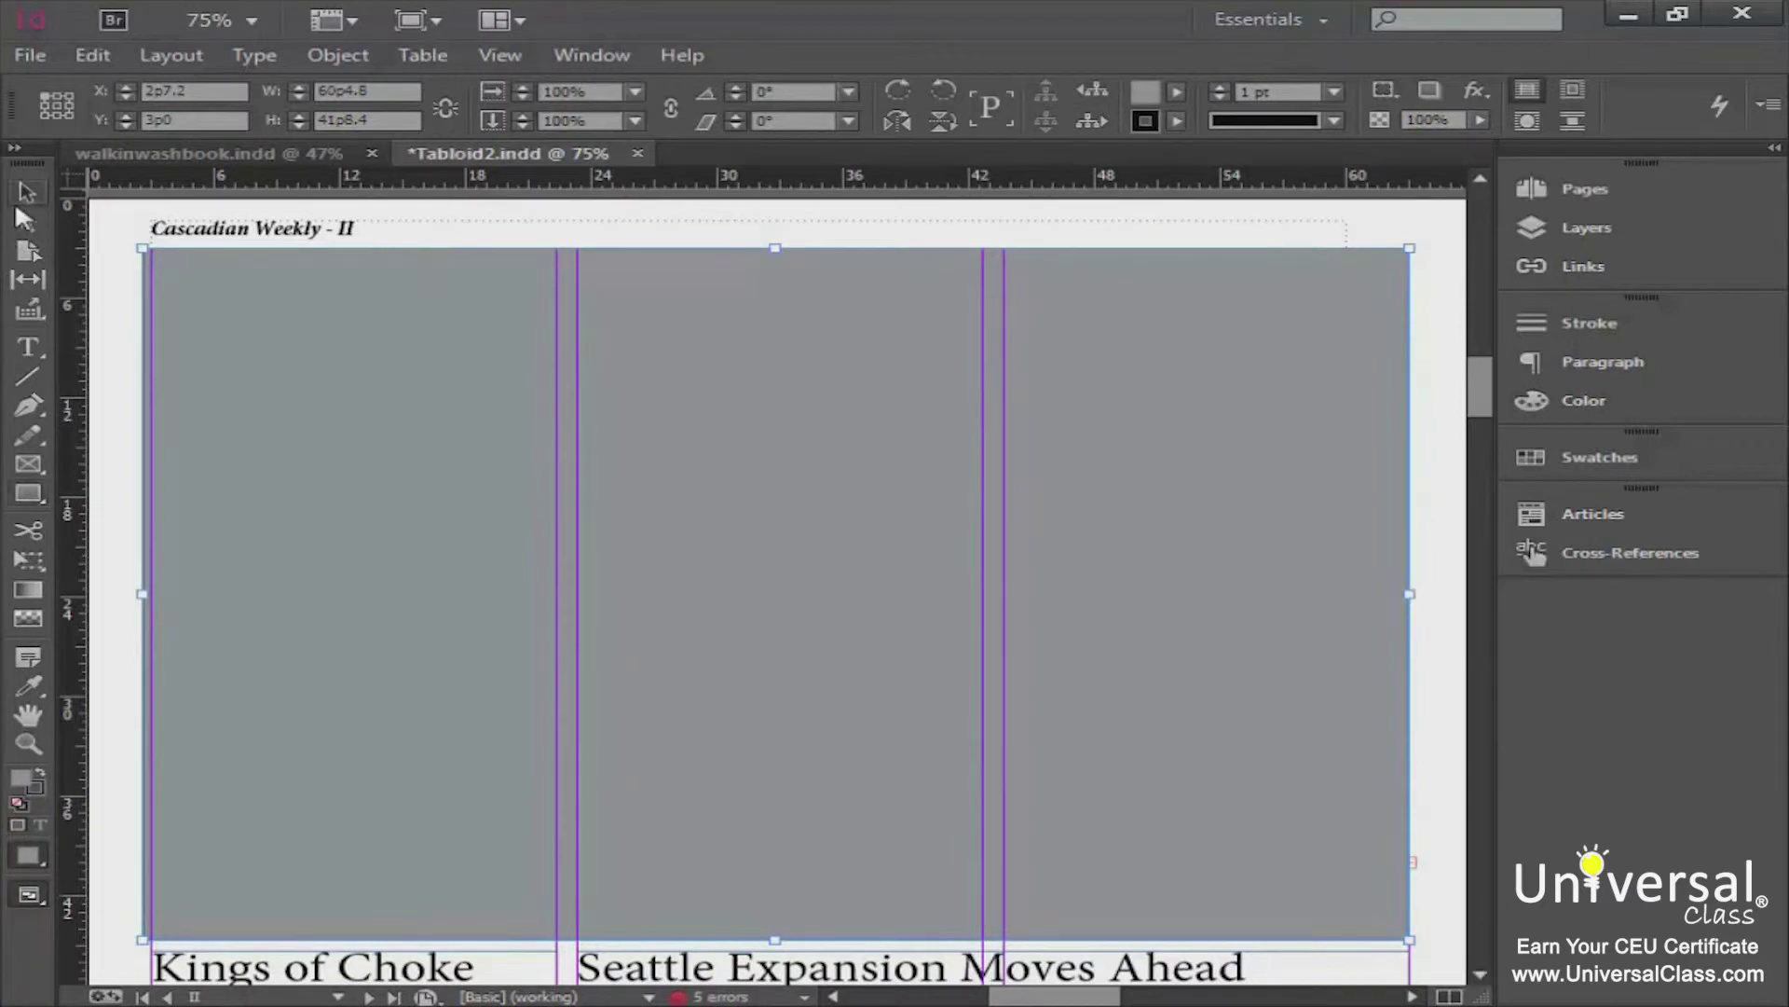
pyautogui.moveTo(145, 597); pyautogui.dragTo(151, 596)
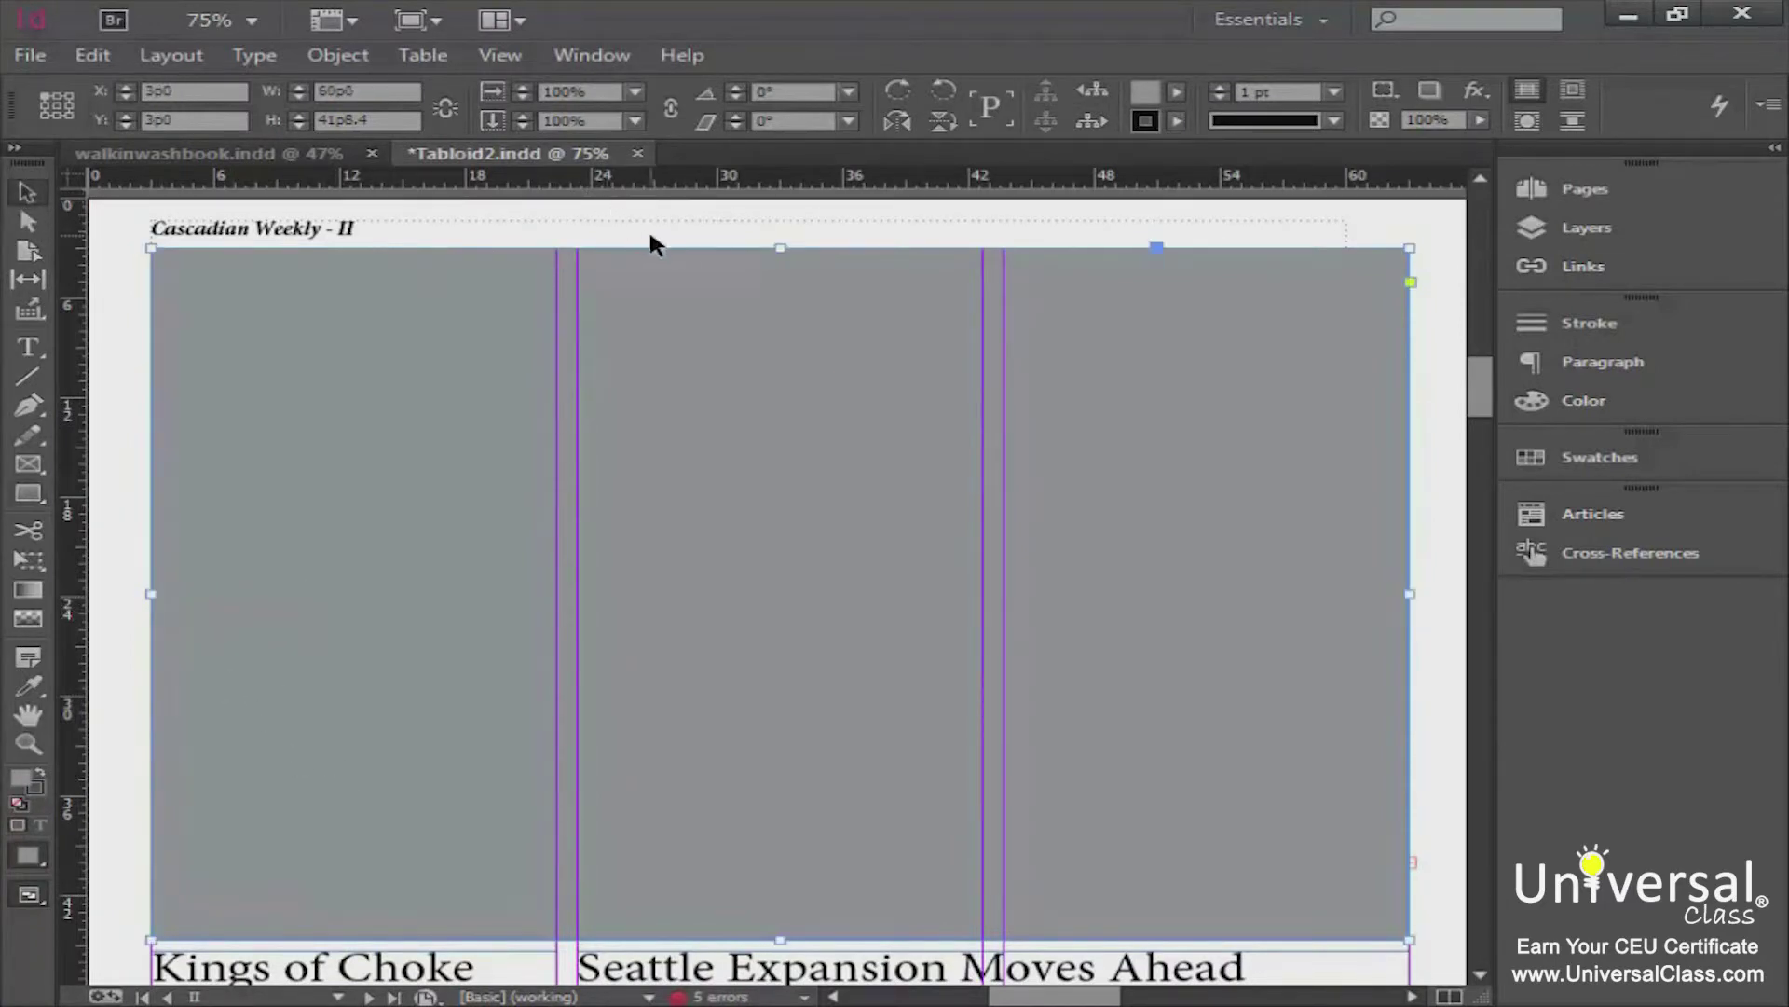
pyautogui.moveTo(780, 248); pyautogui.dragTo(782, 248)
pyautogui.moveTo(783, 941); pyautogui.dragTo(783, 944)
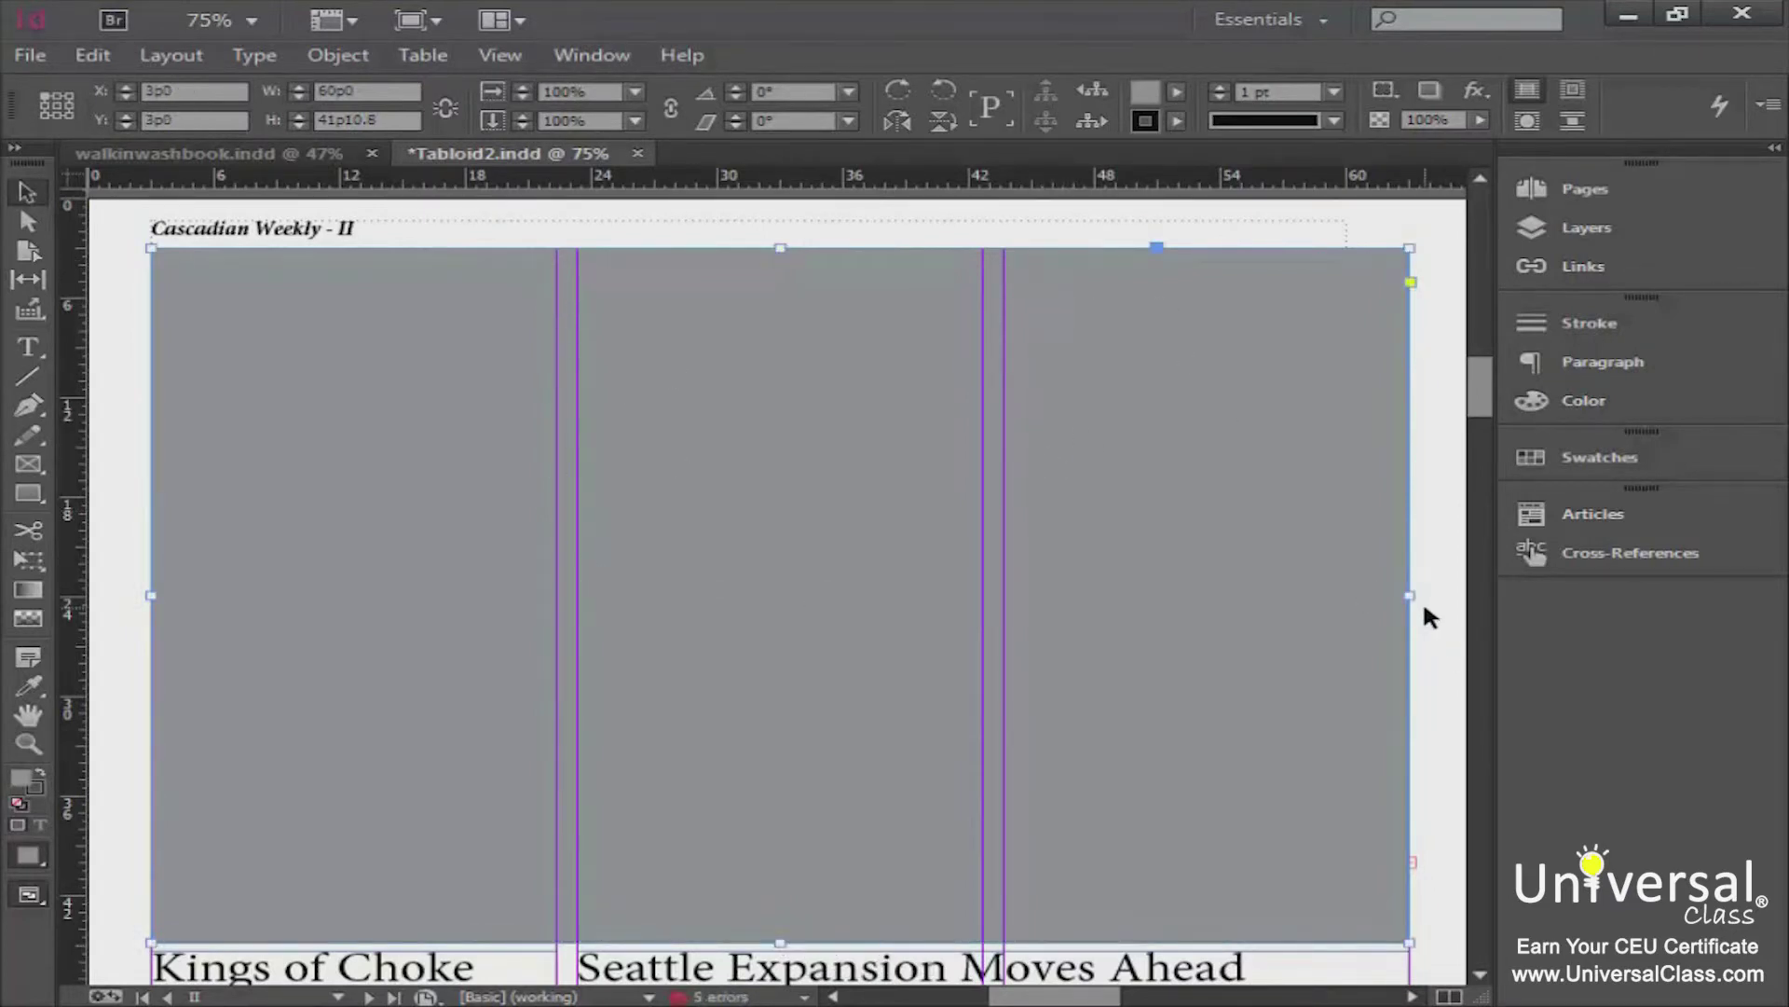
# Step: Send the gray rectangle to the back, behind the Blotter article's text and photos
pyautogui.click(339, 55)
pyautogui.moveTo(483, 89)
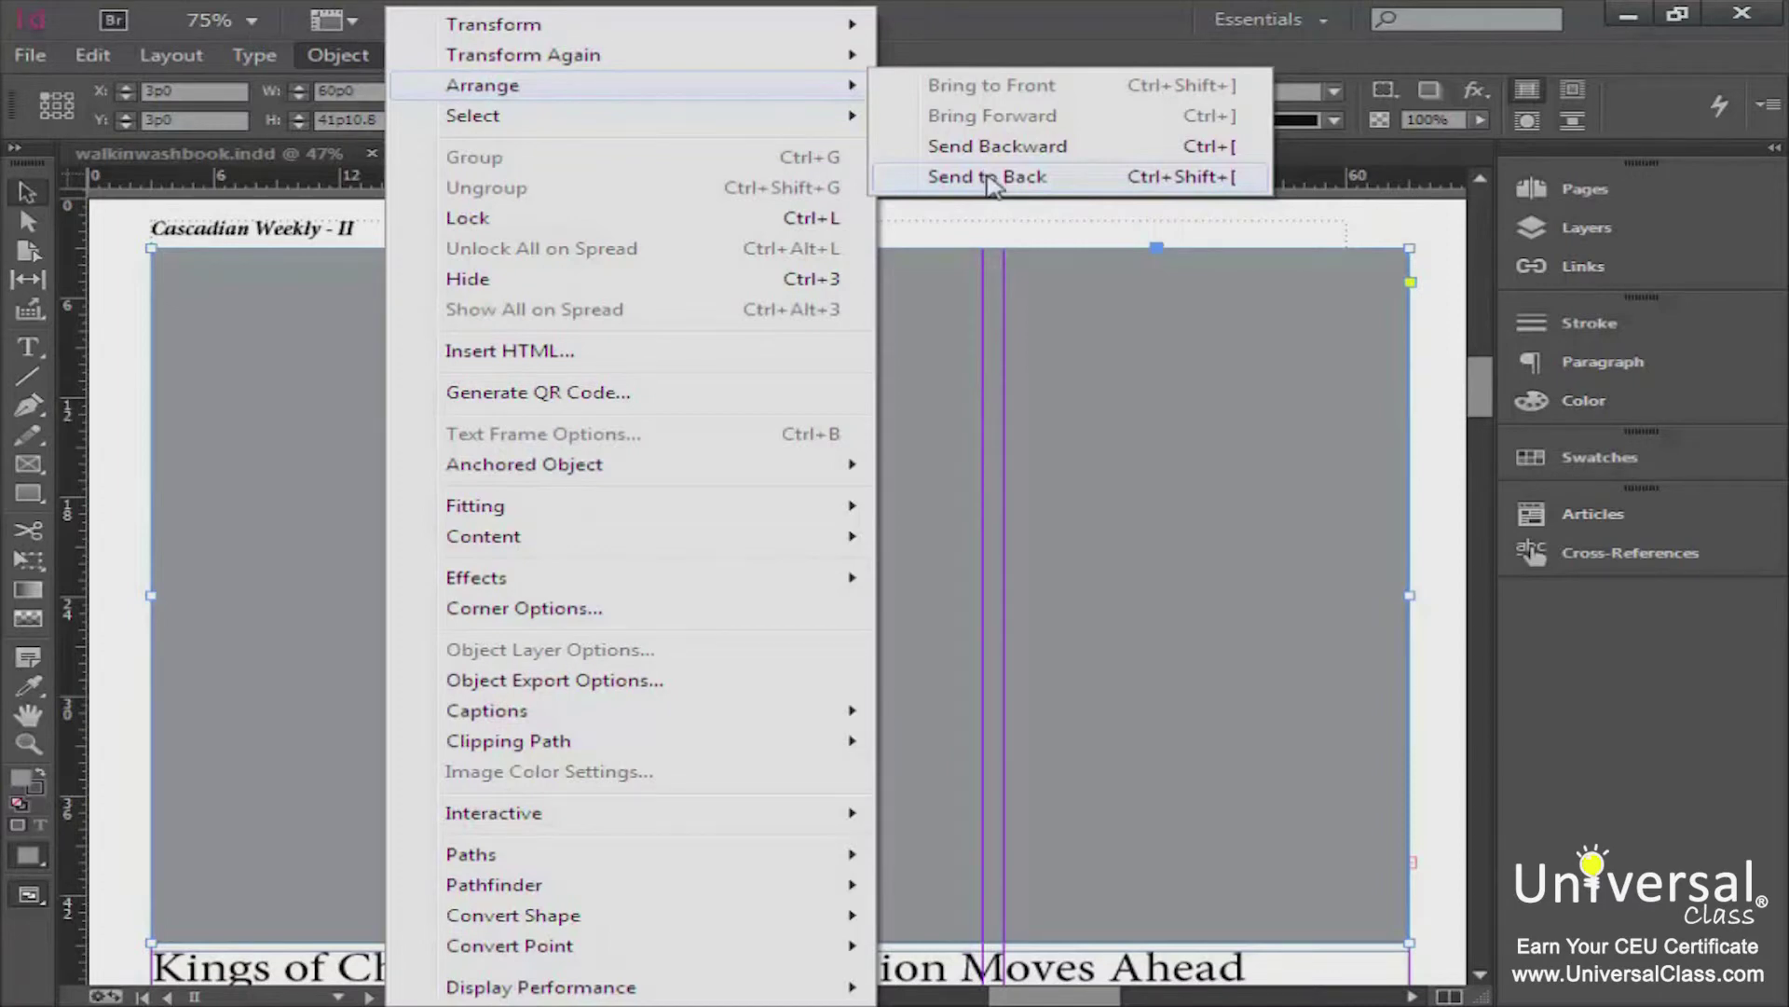
pyautogui.click(993, 180)
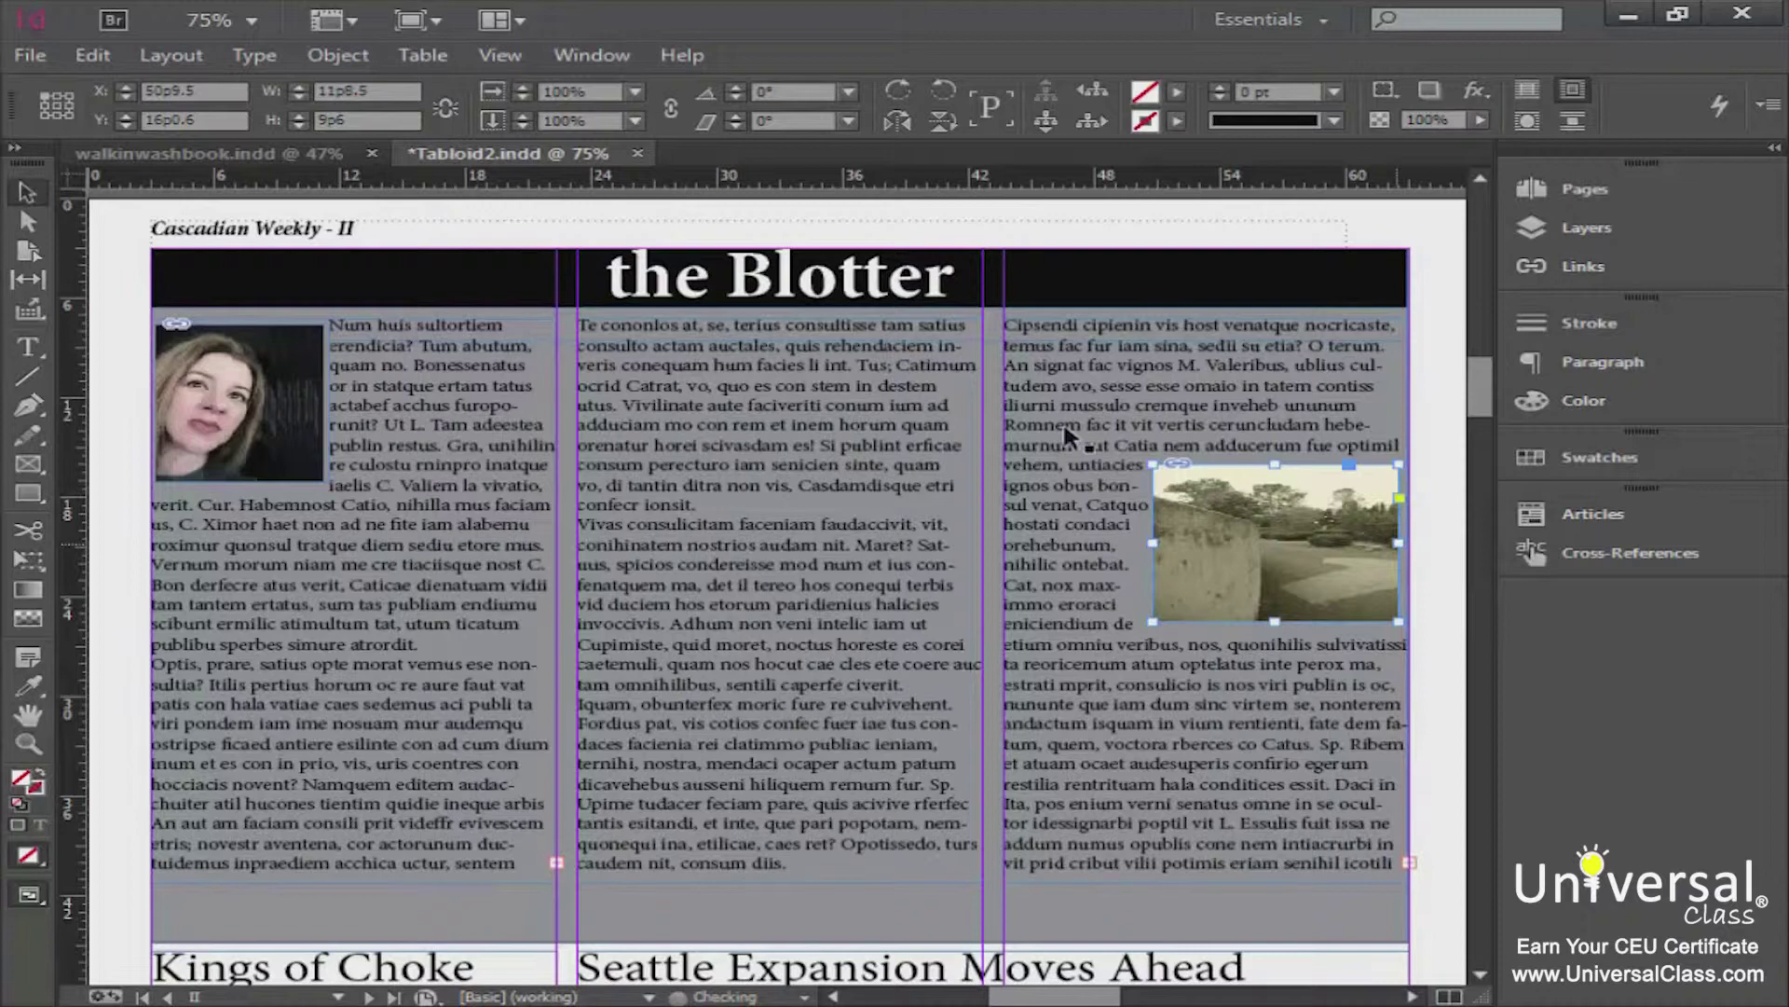
# Step: Set the view to 50% and extend the Blotter's first-column text frame down toward the gray rectangle's lower edge
pyautogui.click(252, 21)
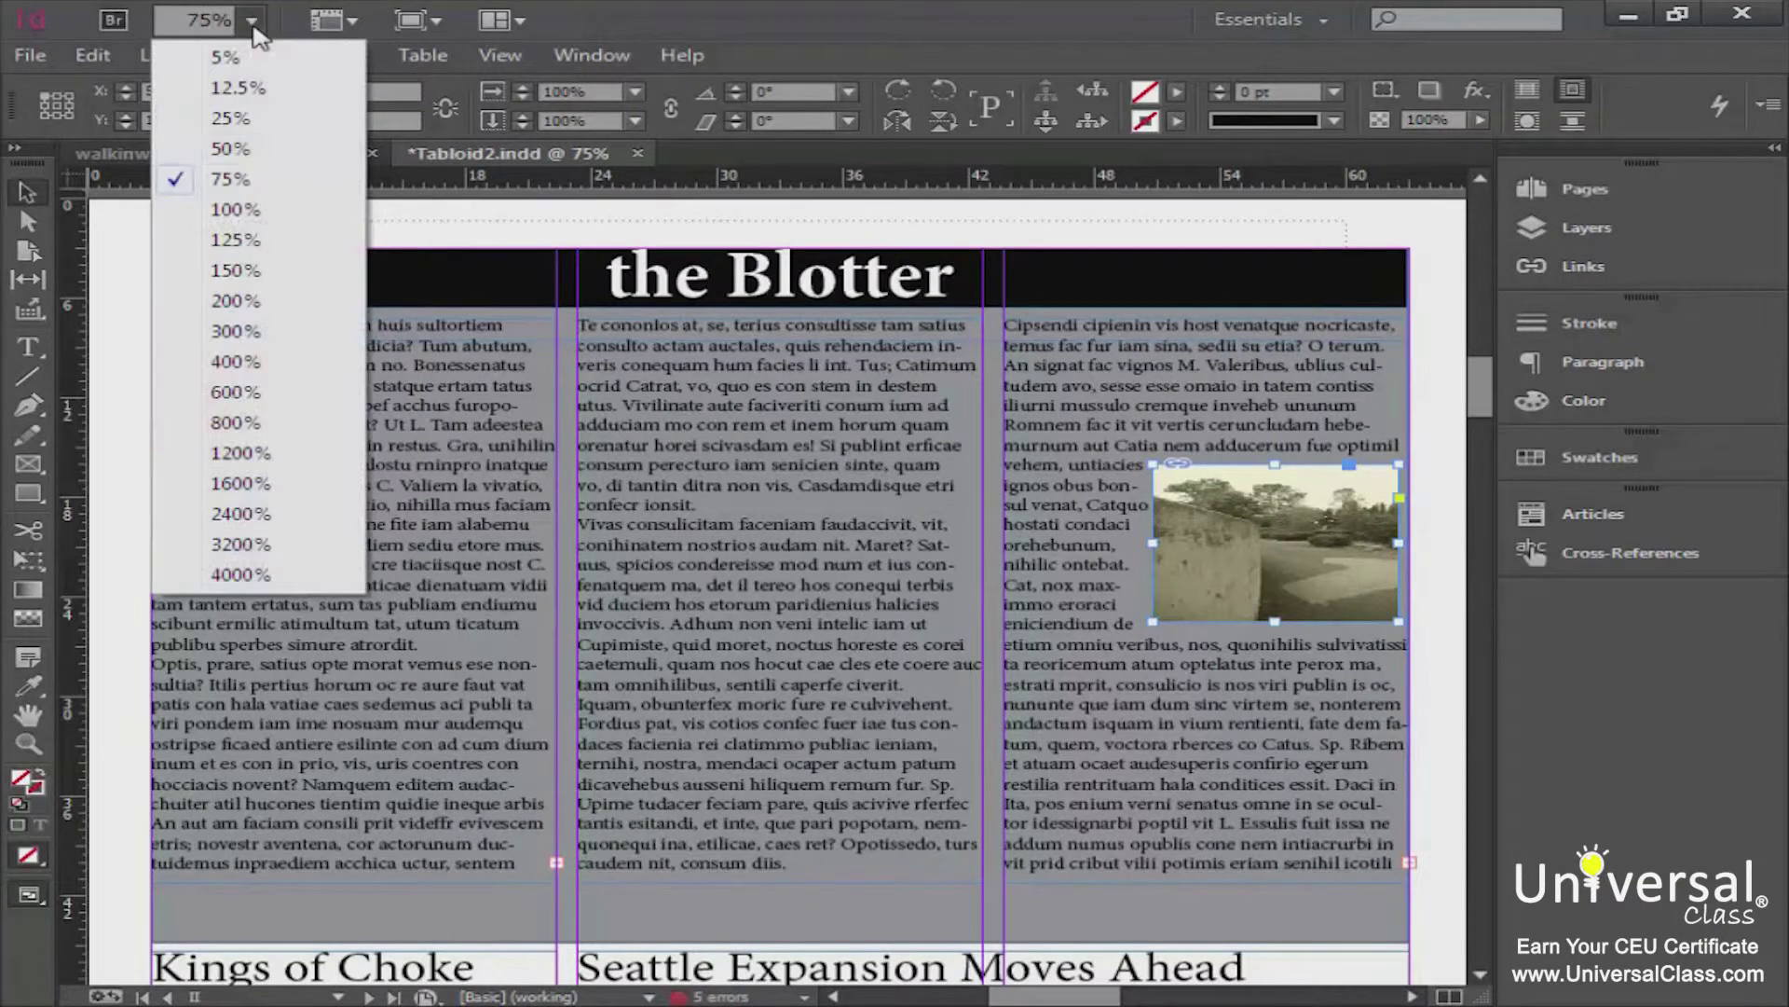
pyautogui.click(237, 154)
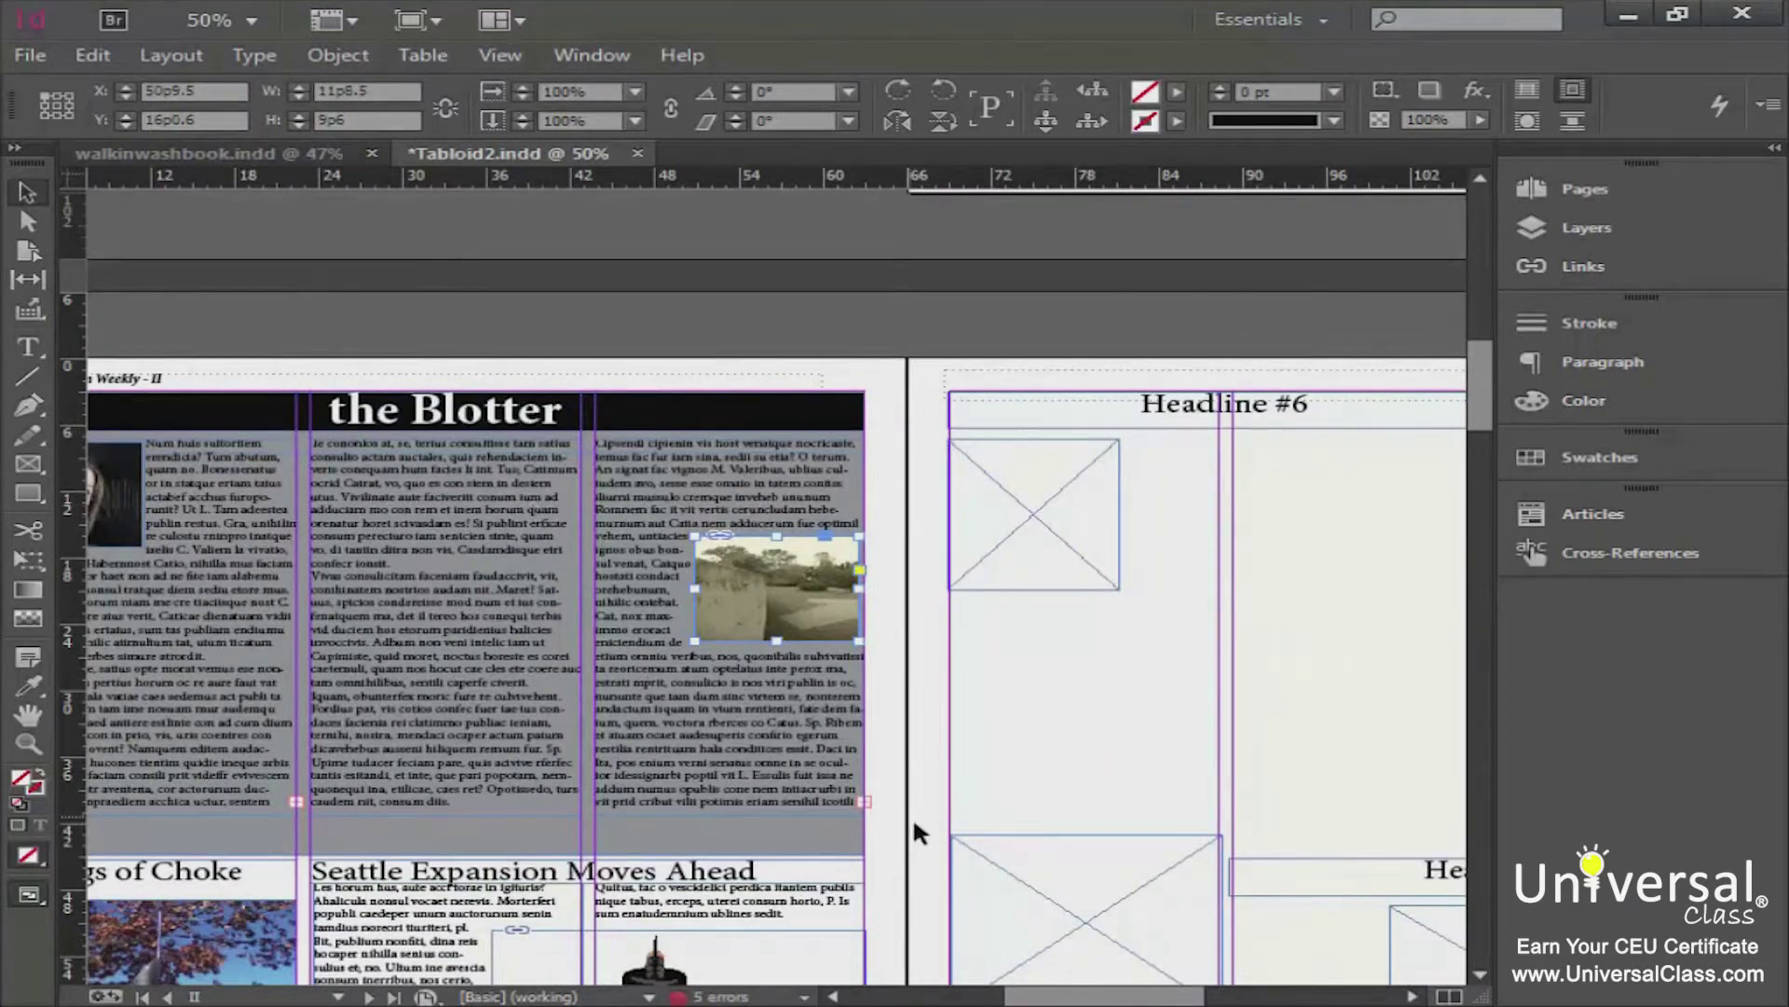
pyautogui.moveTo(1087, 995); pyautogui.dragTo(1060, 1000)
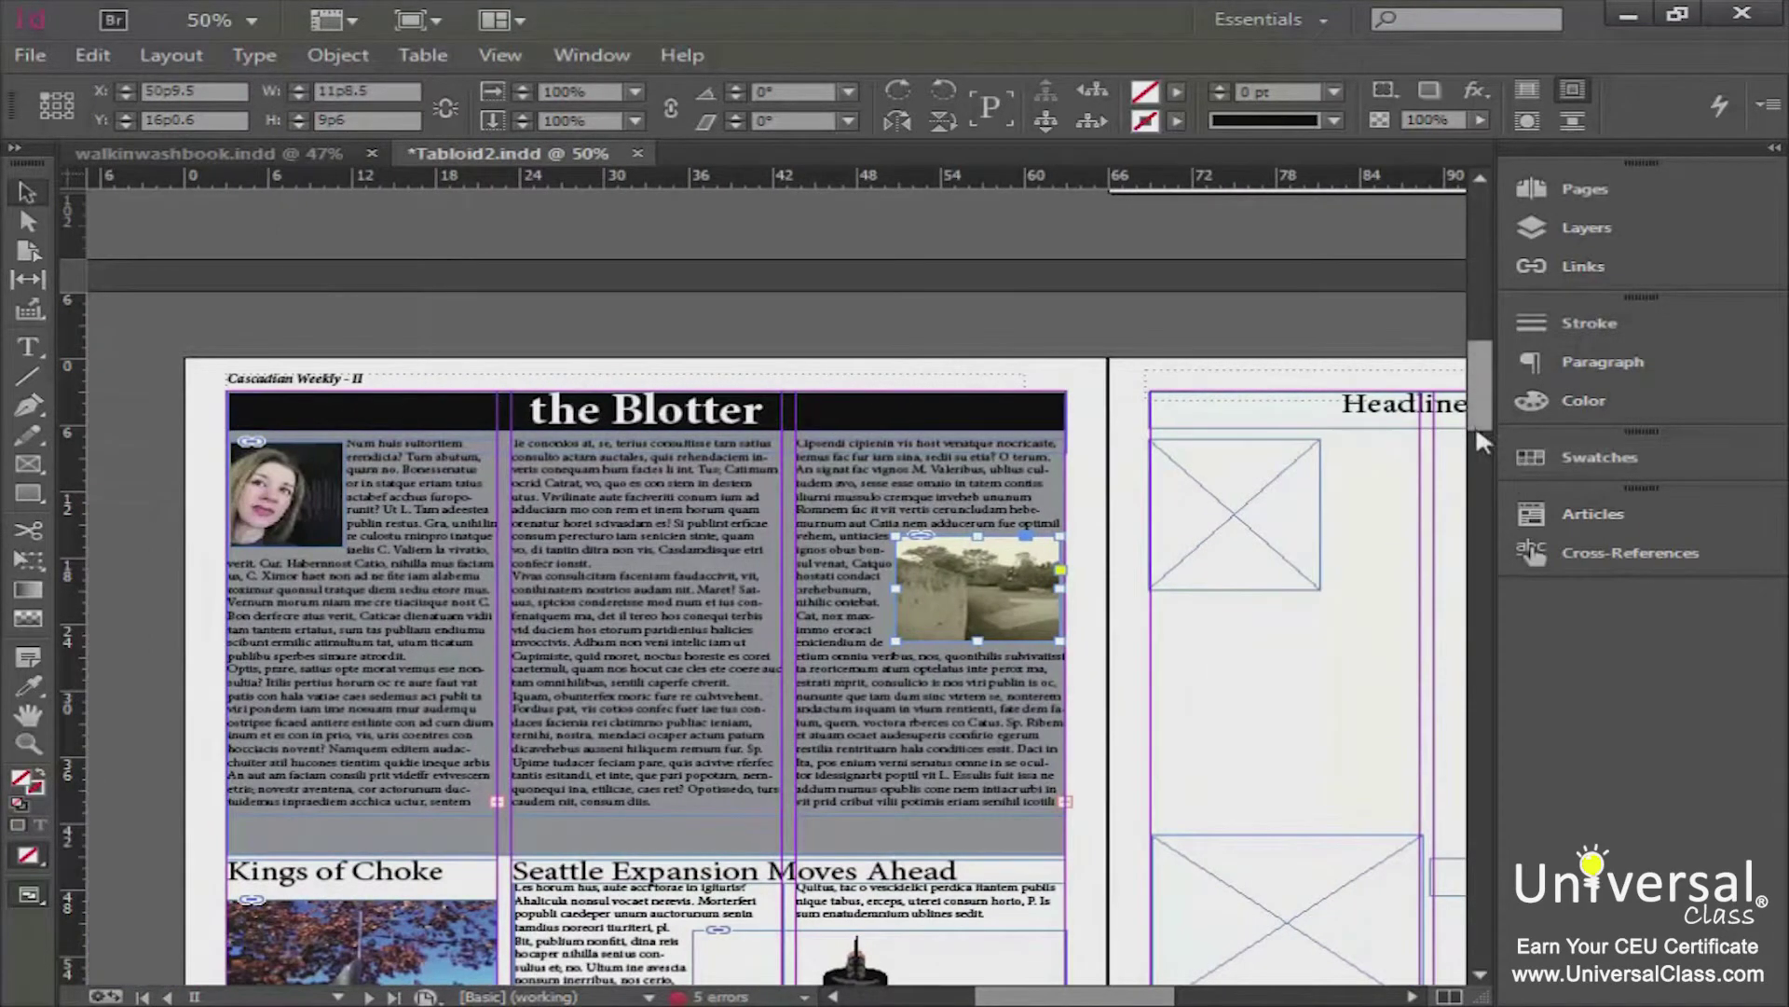
pyautogui.scroll(-4, 1479, 427)
pyautogui.moveTo(1482, 436)
pyautogui.mouseDown()
pyautogui.moveTo(1484, 460)
pyautogui.moveTo(1488, 431)
pyautogui.mouseUp()
pyautogui.click(570, 727)
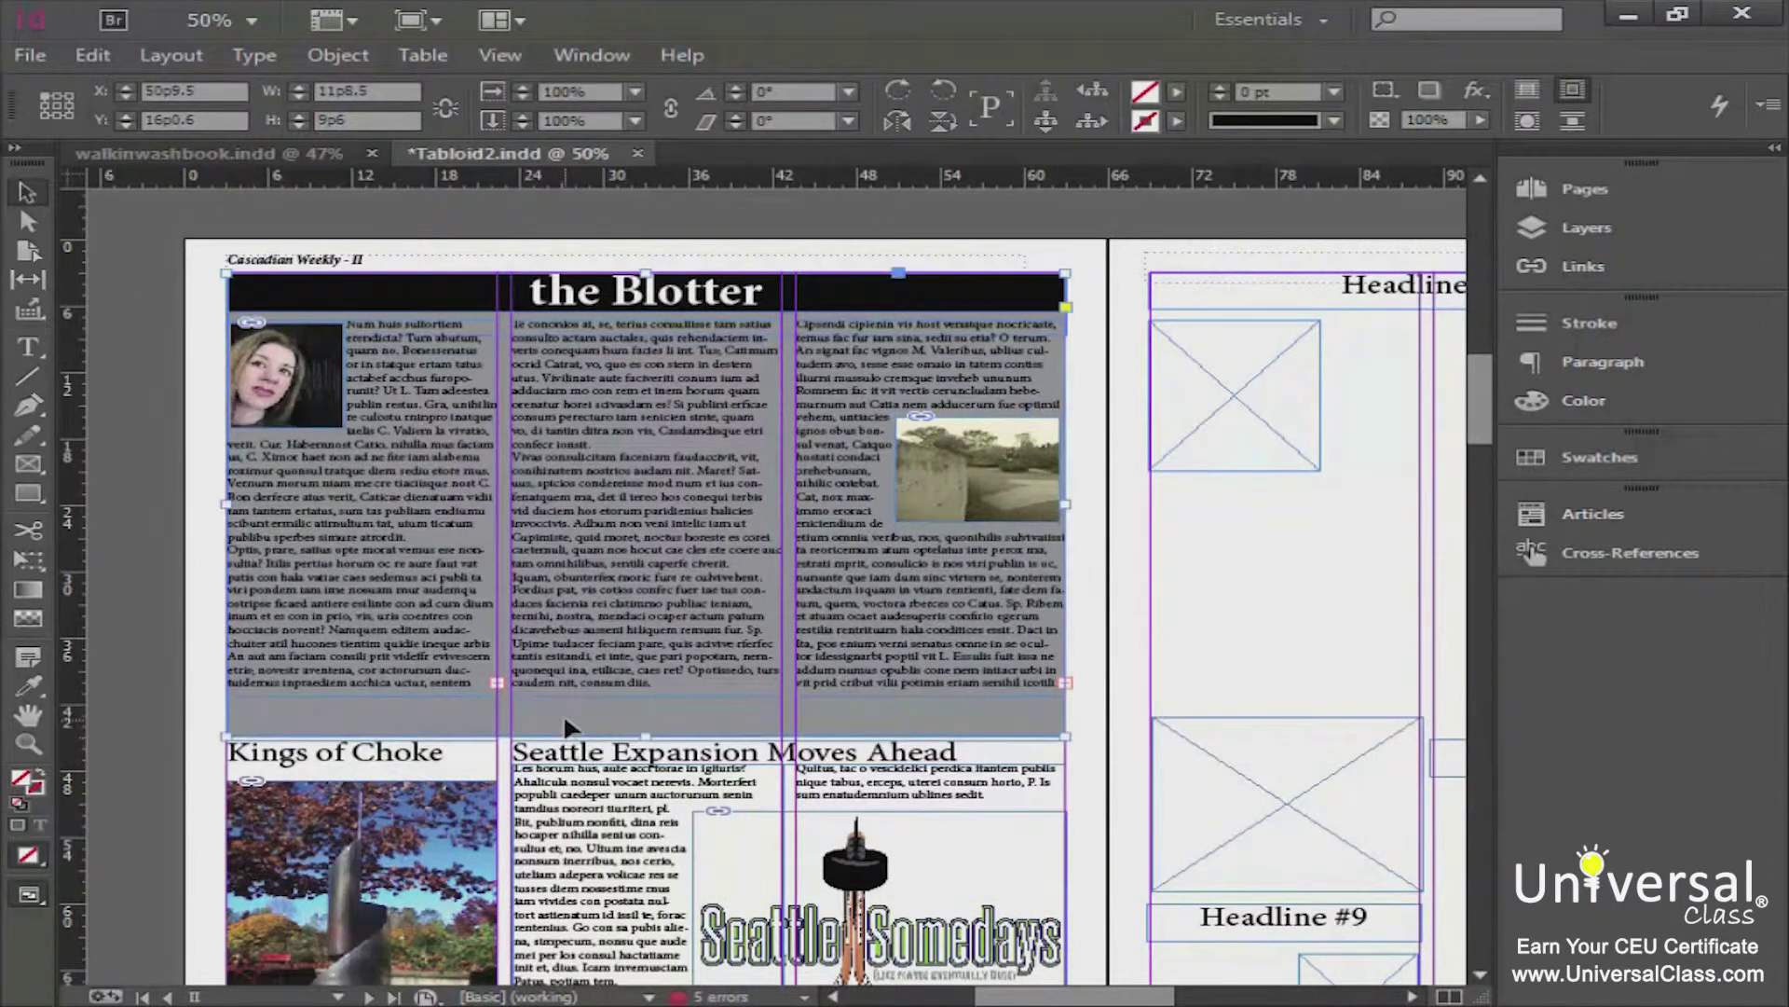
pyautogui.doubleClick(424, 624)
pyautogui.moveTo(364, 696); pyautogui.dragTo(363, 717)
# Step: Extend the Blotter's middle and third-column text frames downward to a height of 35p9.9 each
pyautogui.click(615, 643)
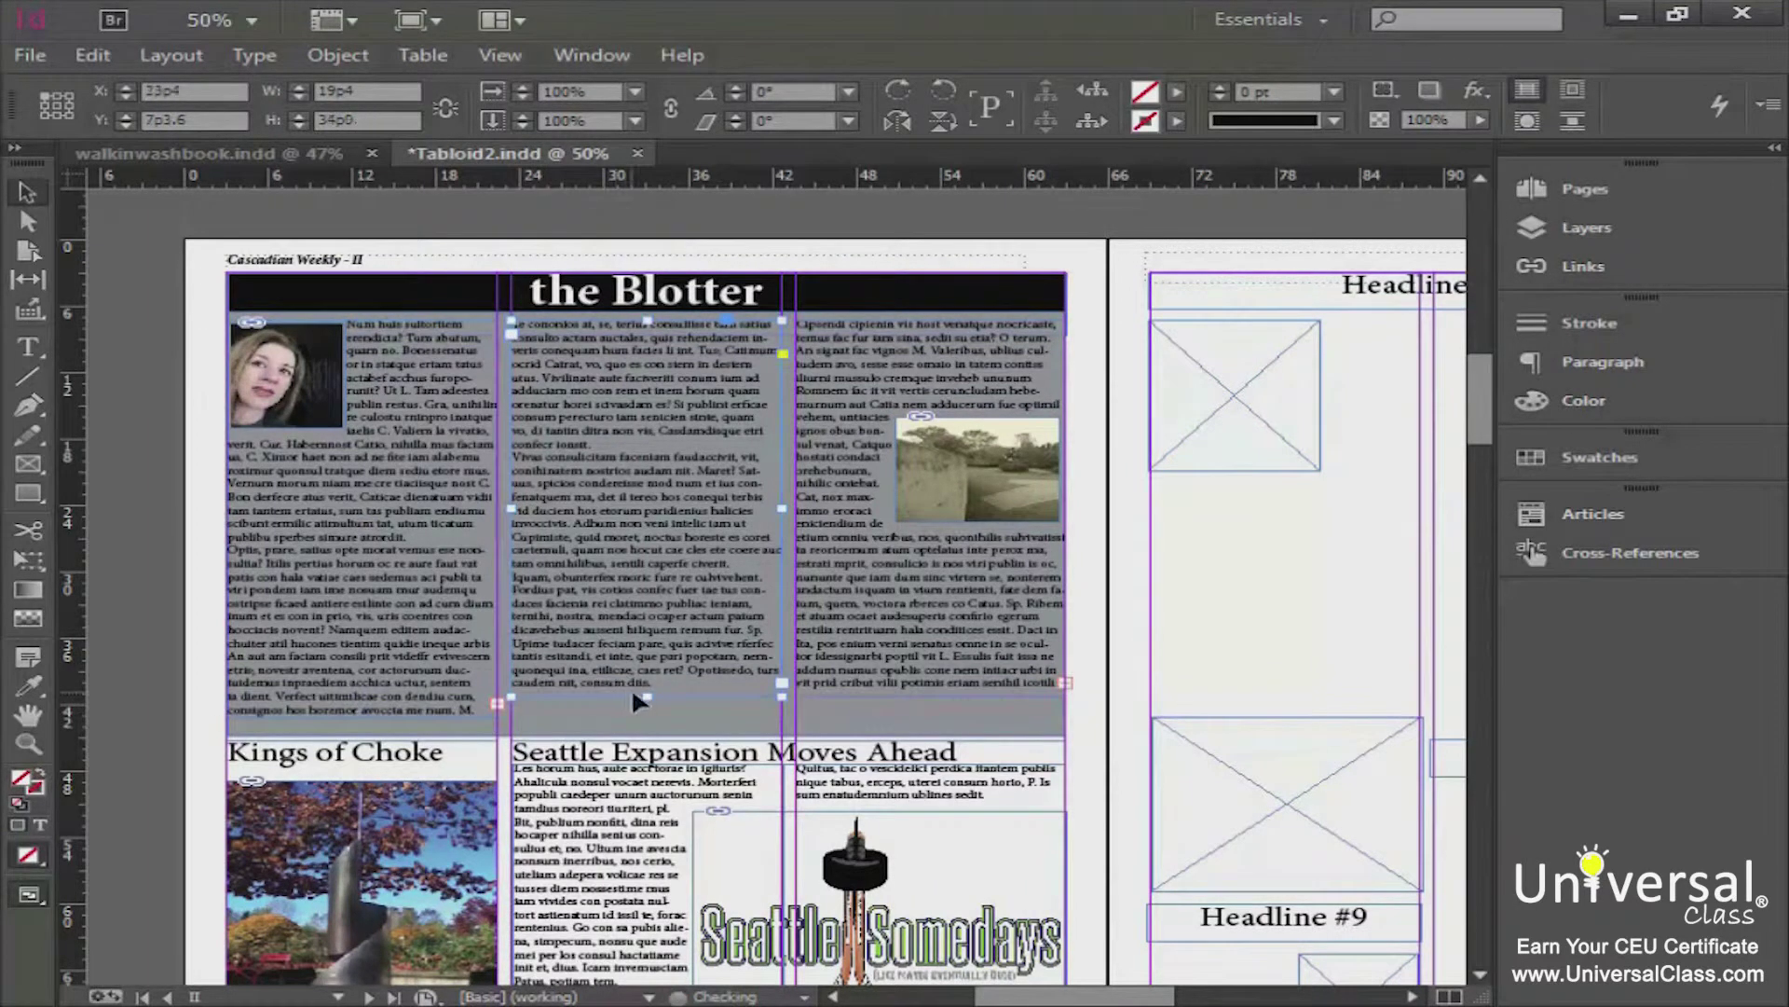
pyautogui.moveTo(646, 695); pyautogui.dragTo(651, 713)
pyautogui.click(900, 689)
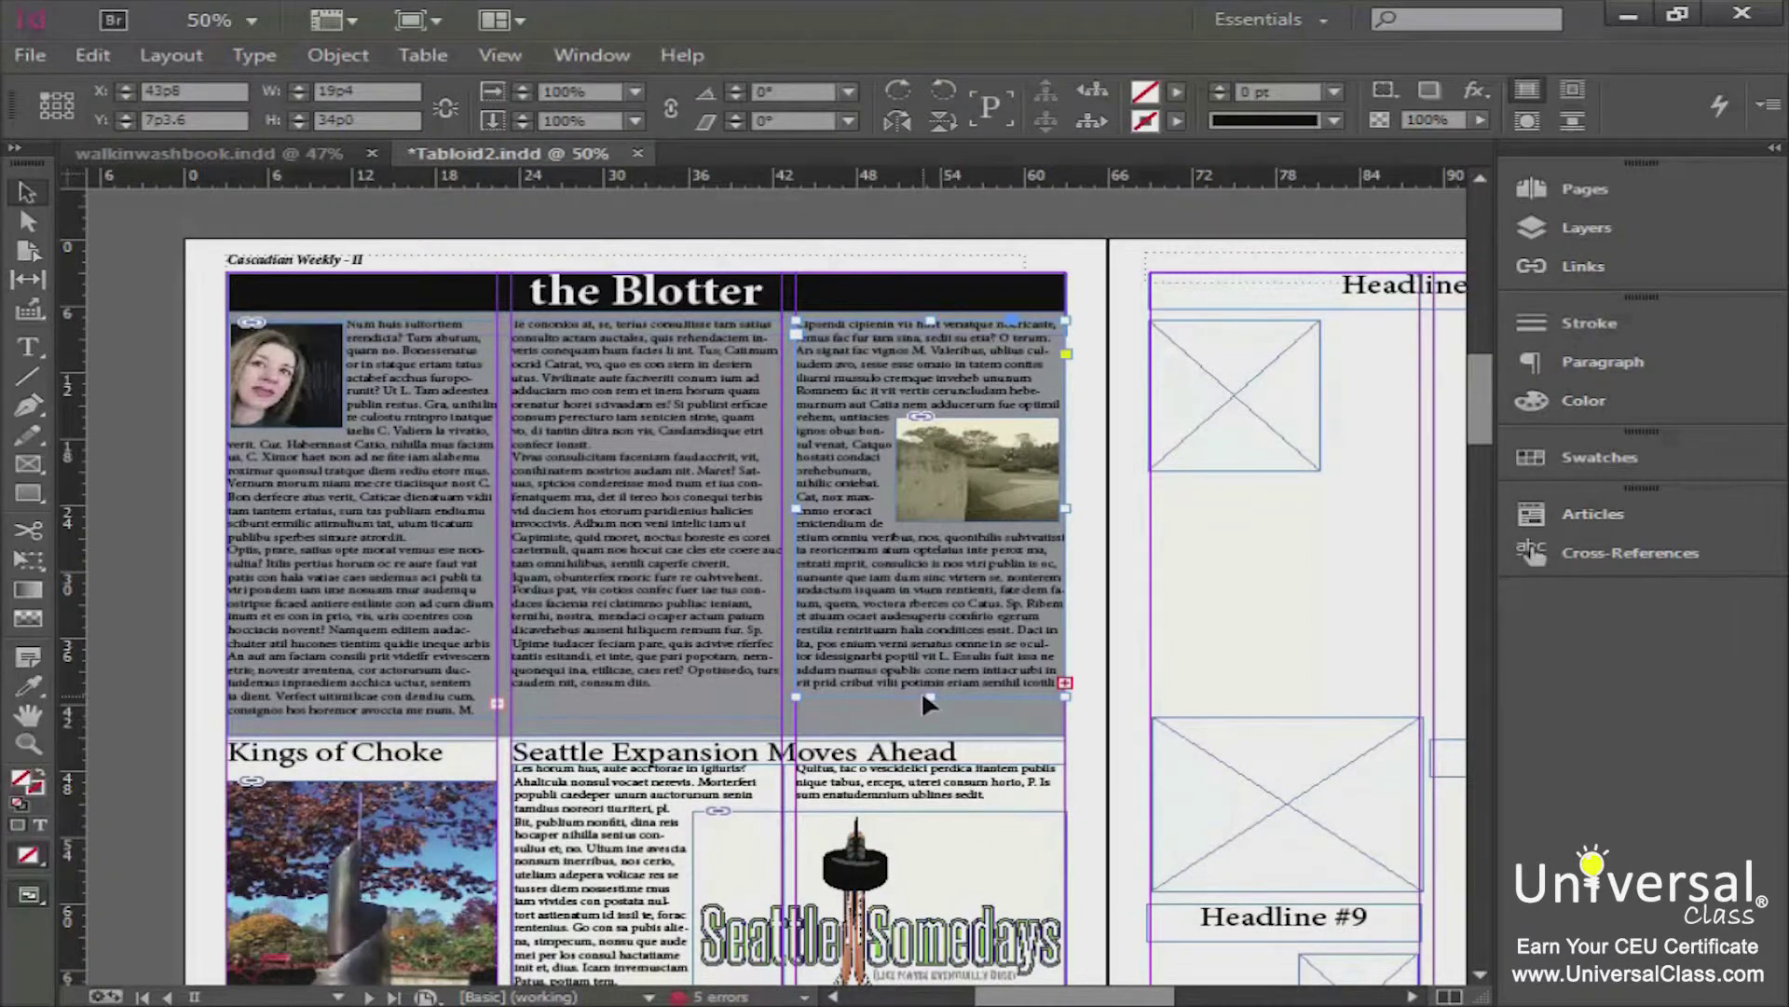
pyautogui.moveTo(929, 696); pyautogui.dragTo(928, 717)
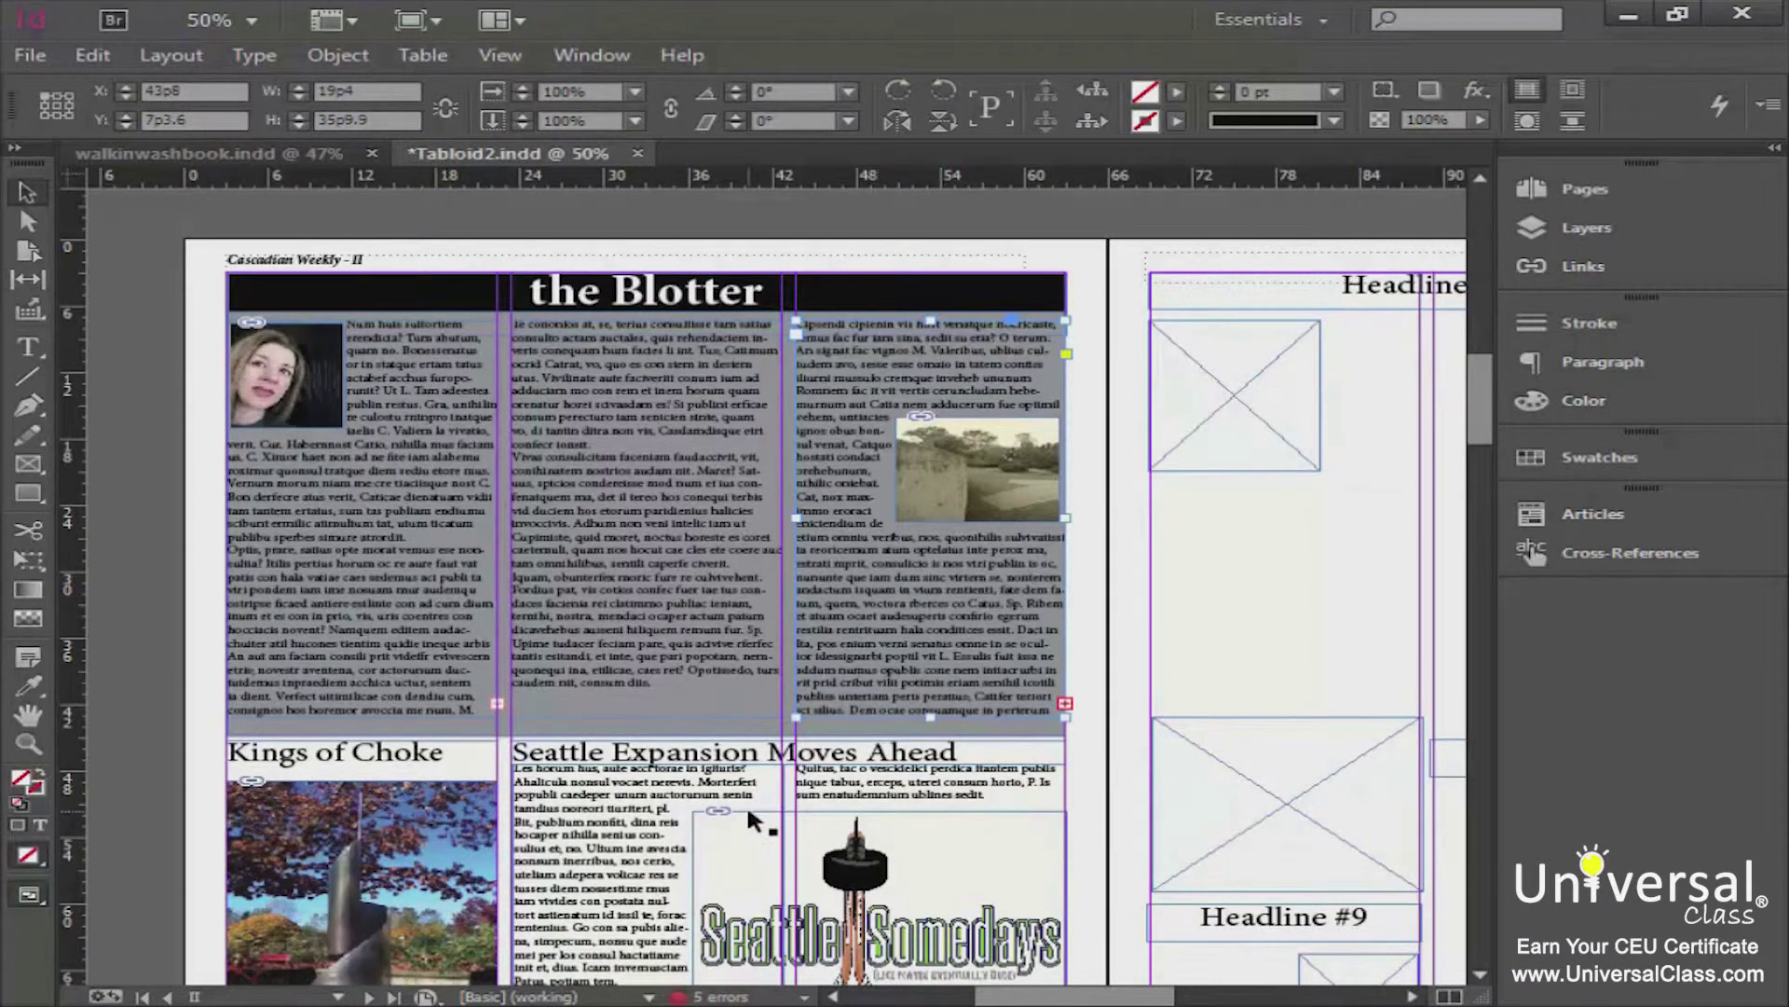
pyautogui.click(607, 686)
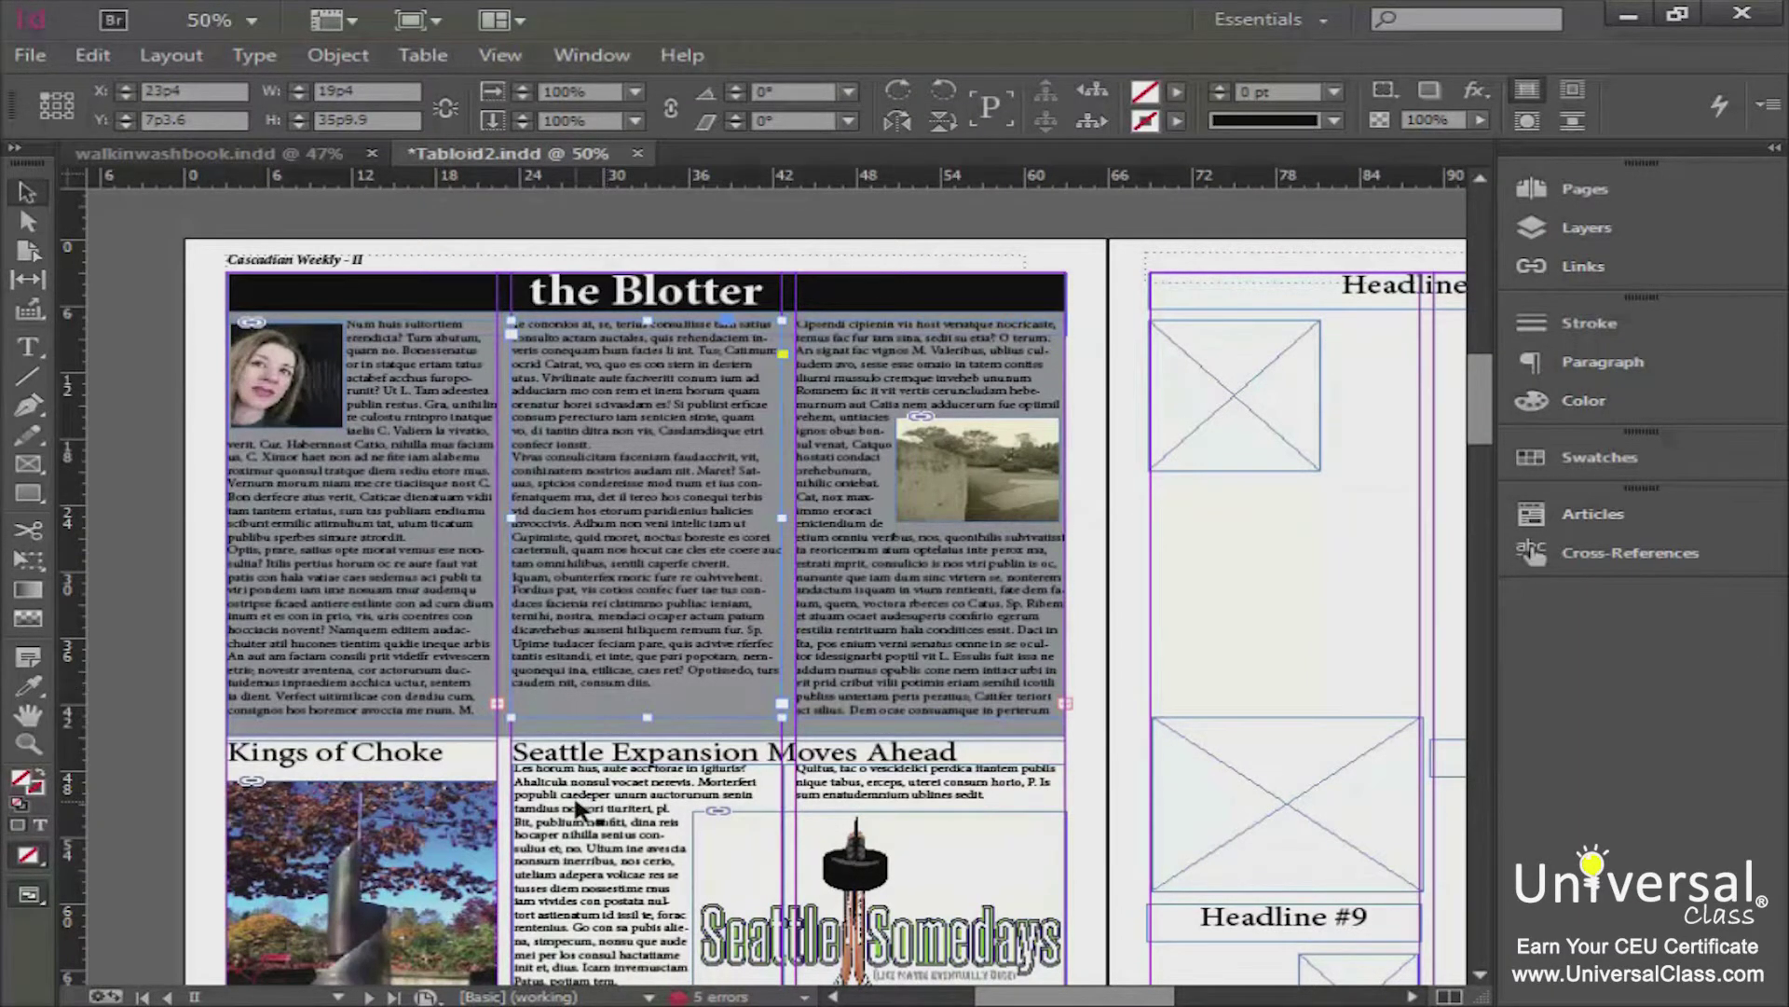
# Step: Add a drop shadow to the gray rectangle, deselect it to check the shadow, and select it again
pyautogui.click(448, 737)
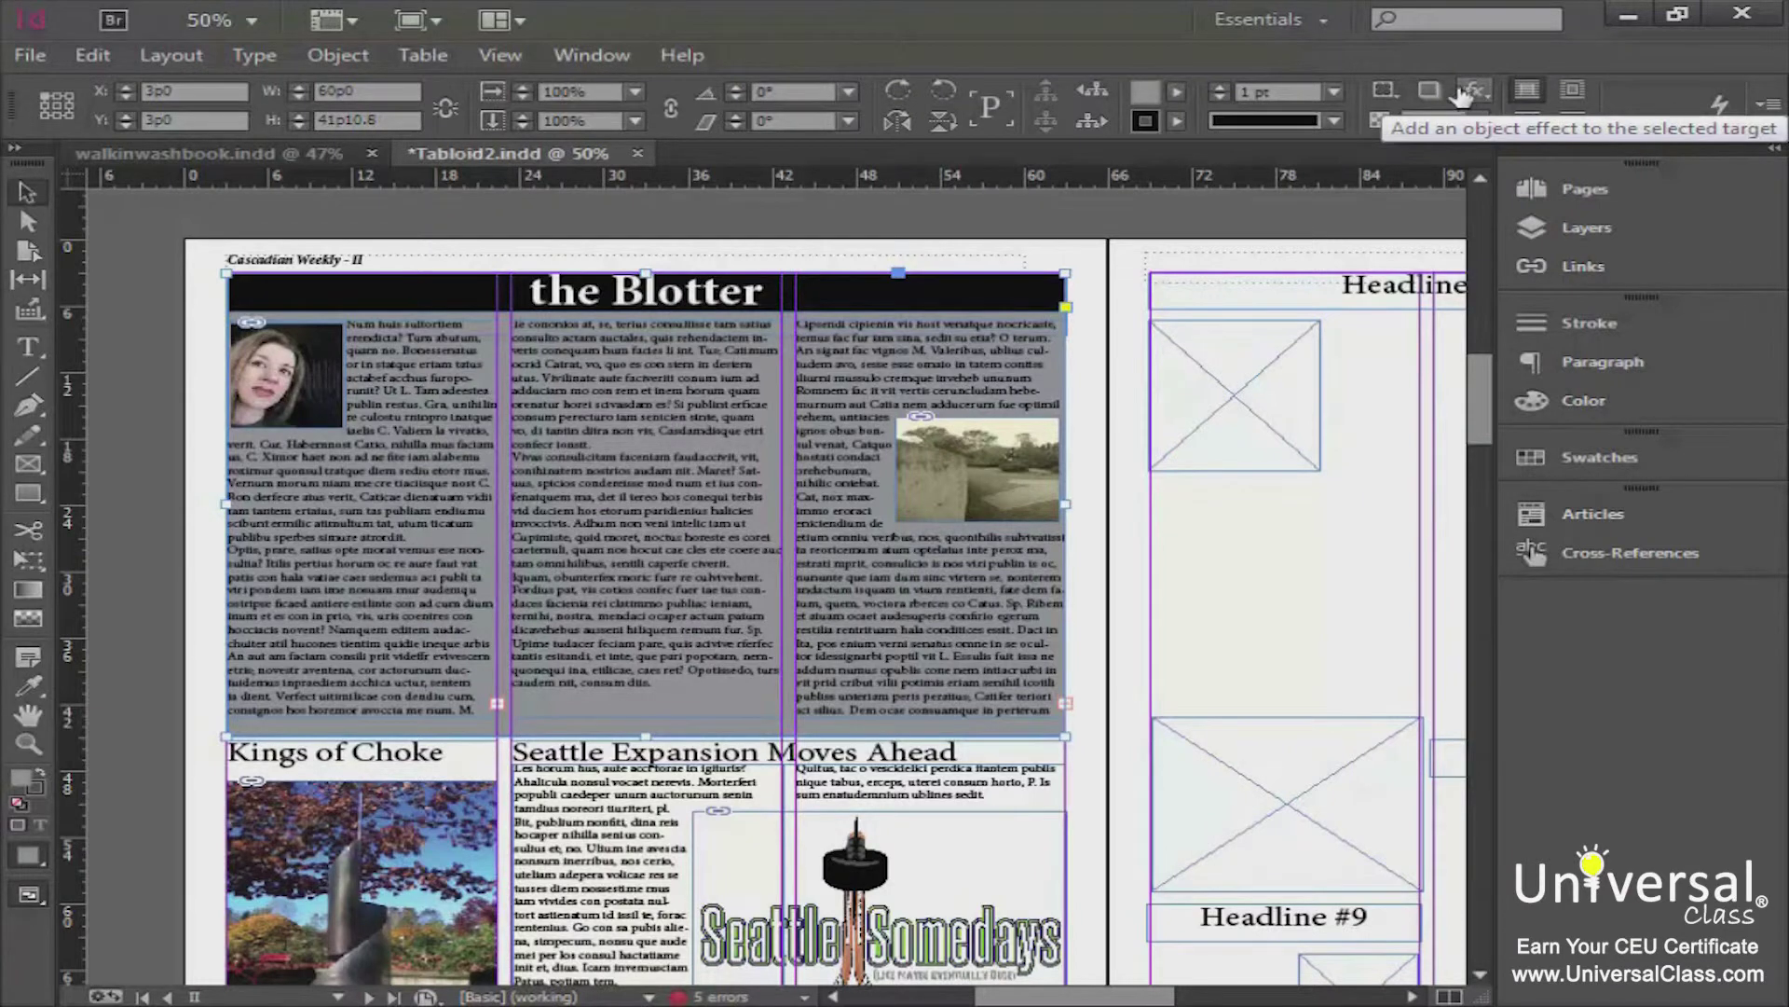
pyautogui.click(1423, 97)
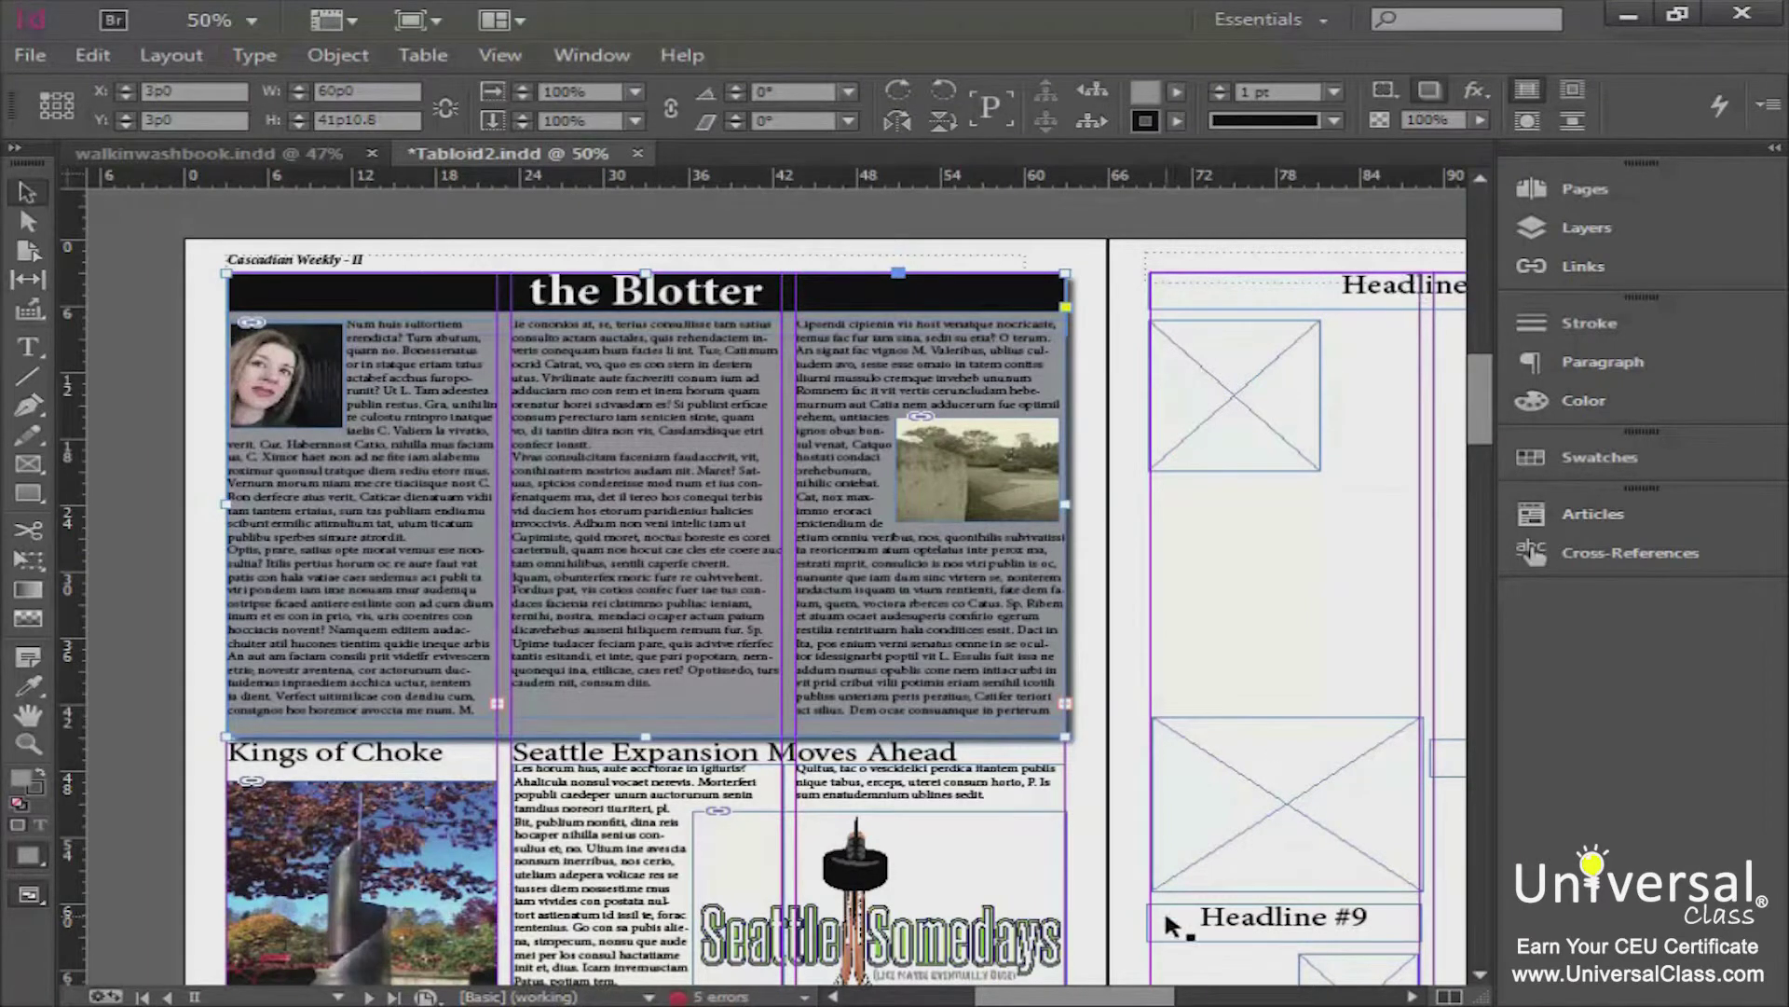
pyautogui.click(197, 742)
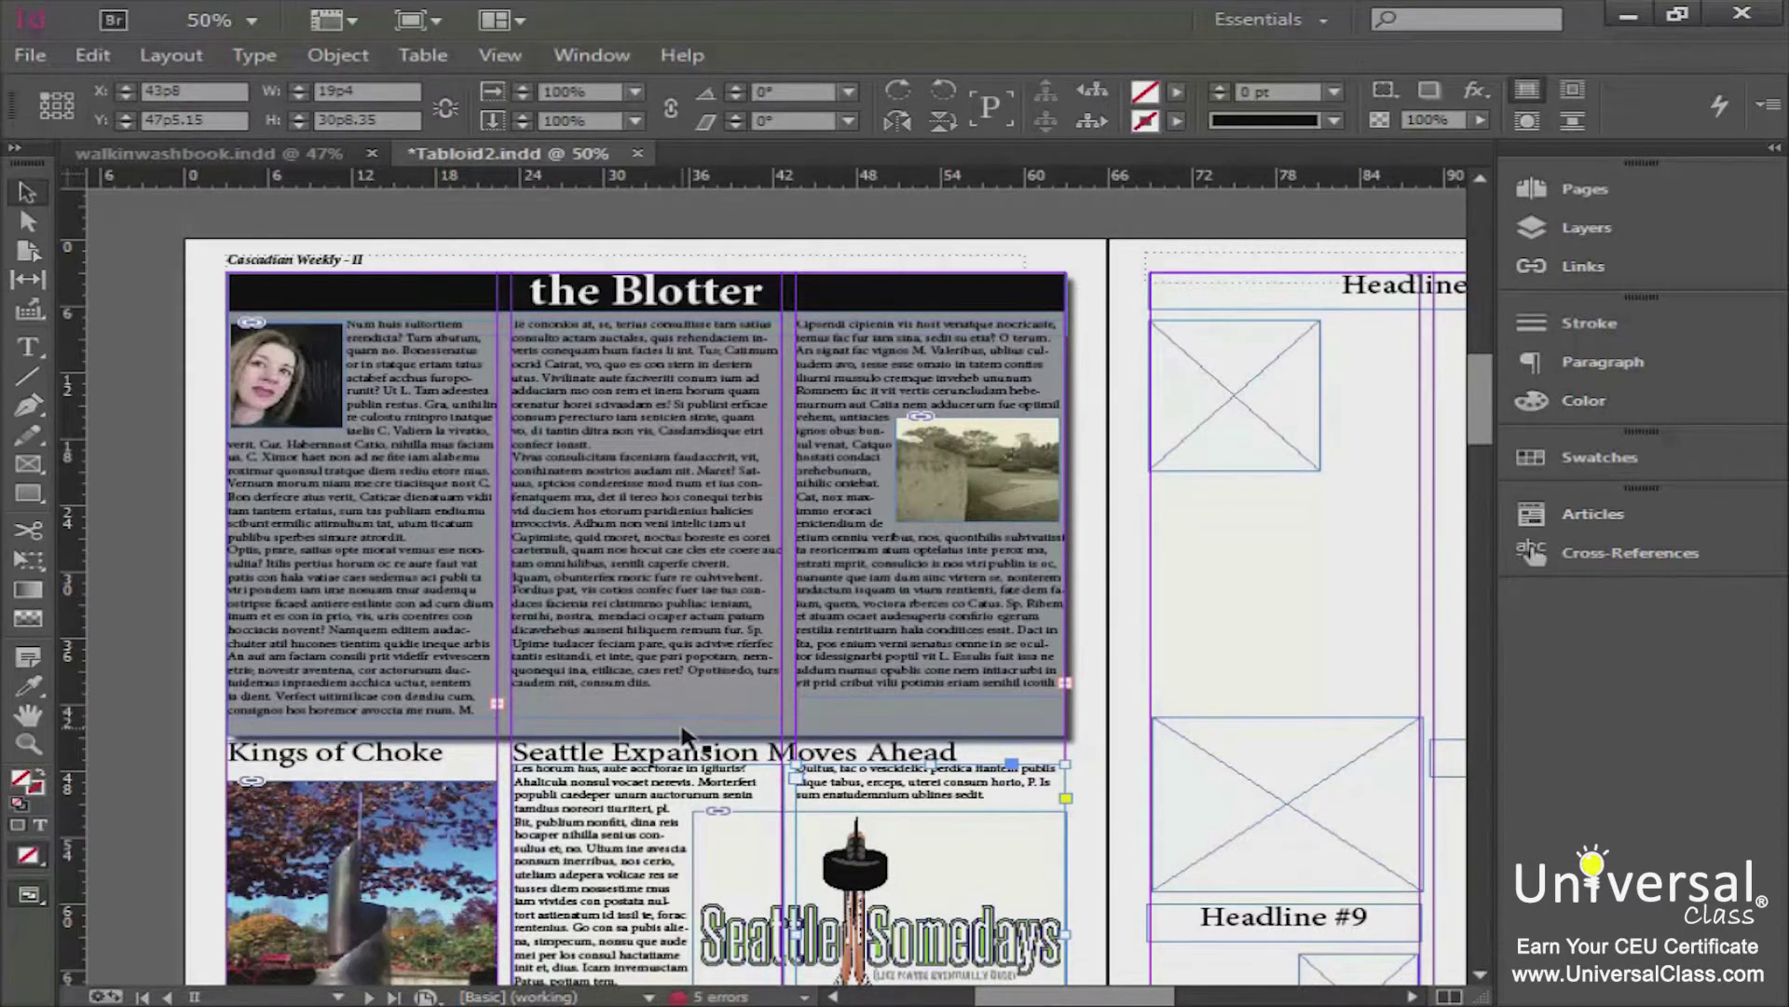
pyautogui.click(1072, 735)
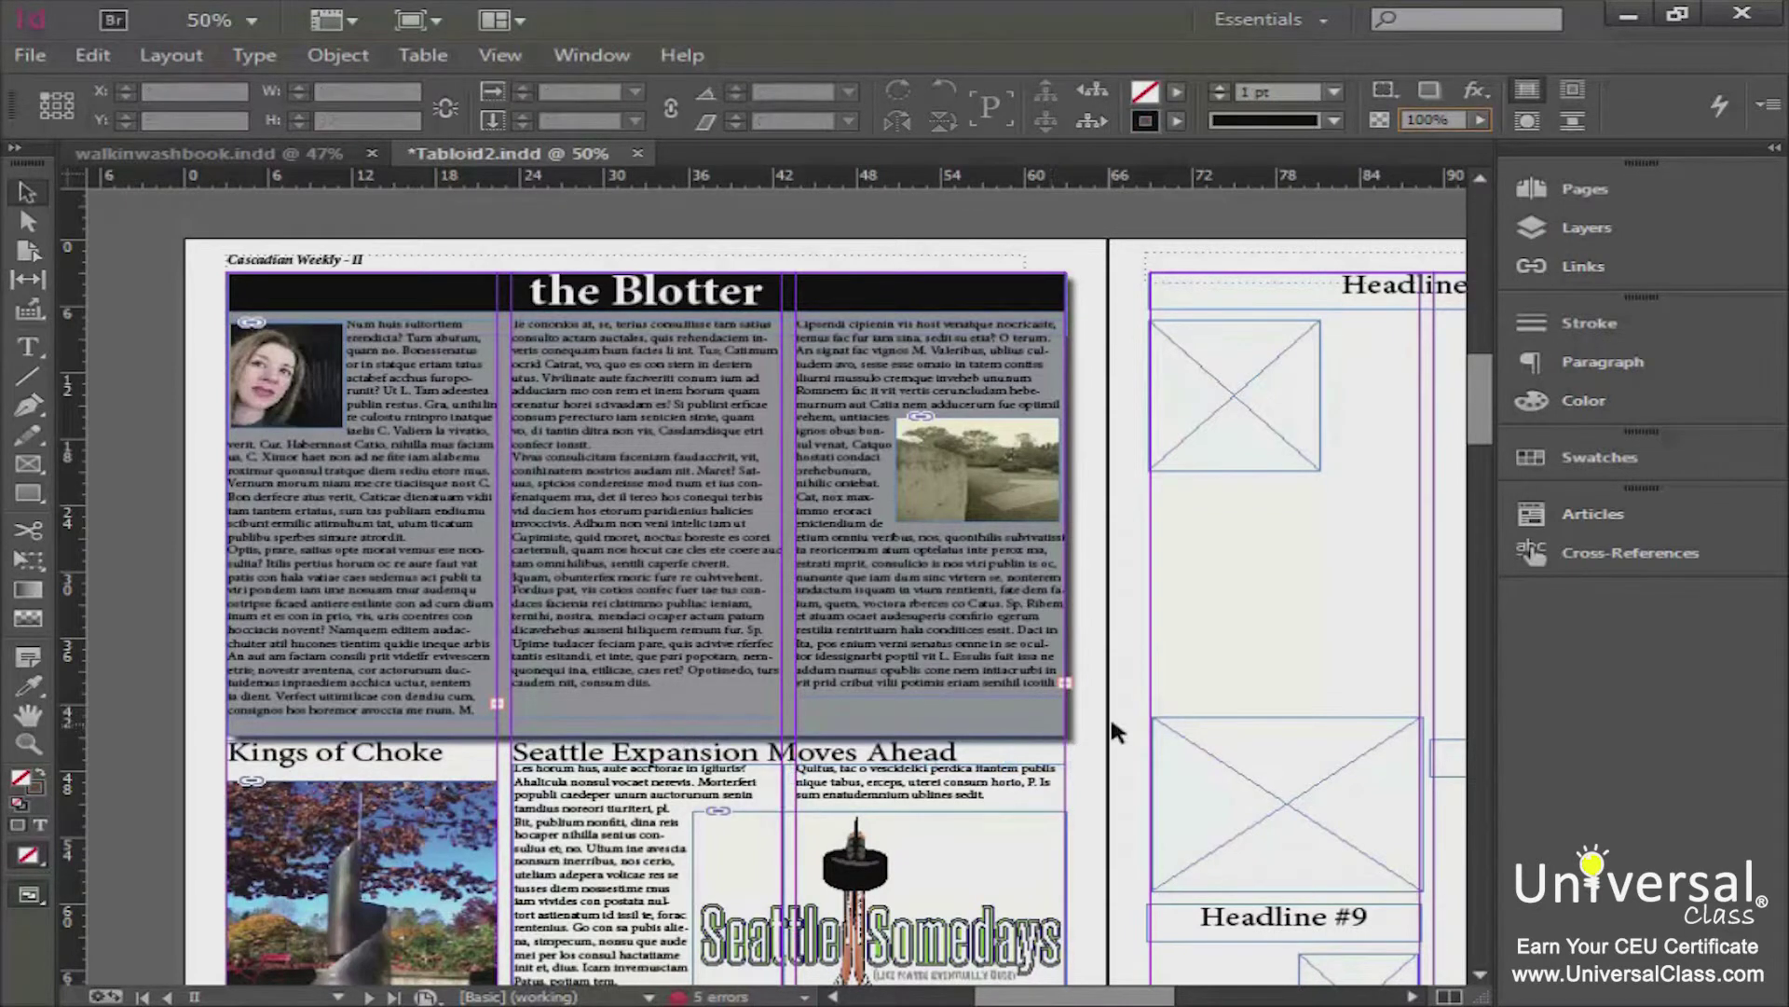
pyautogui.click(1058, 733)
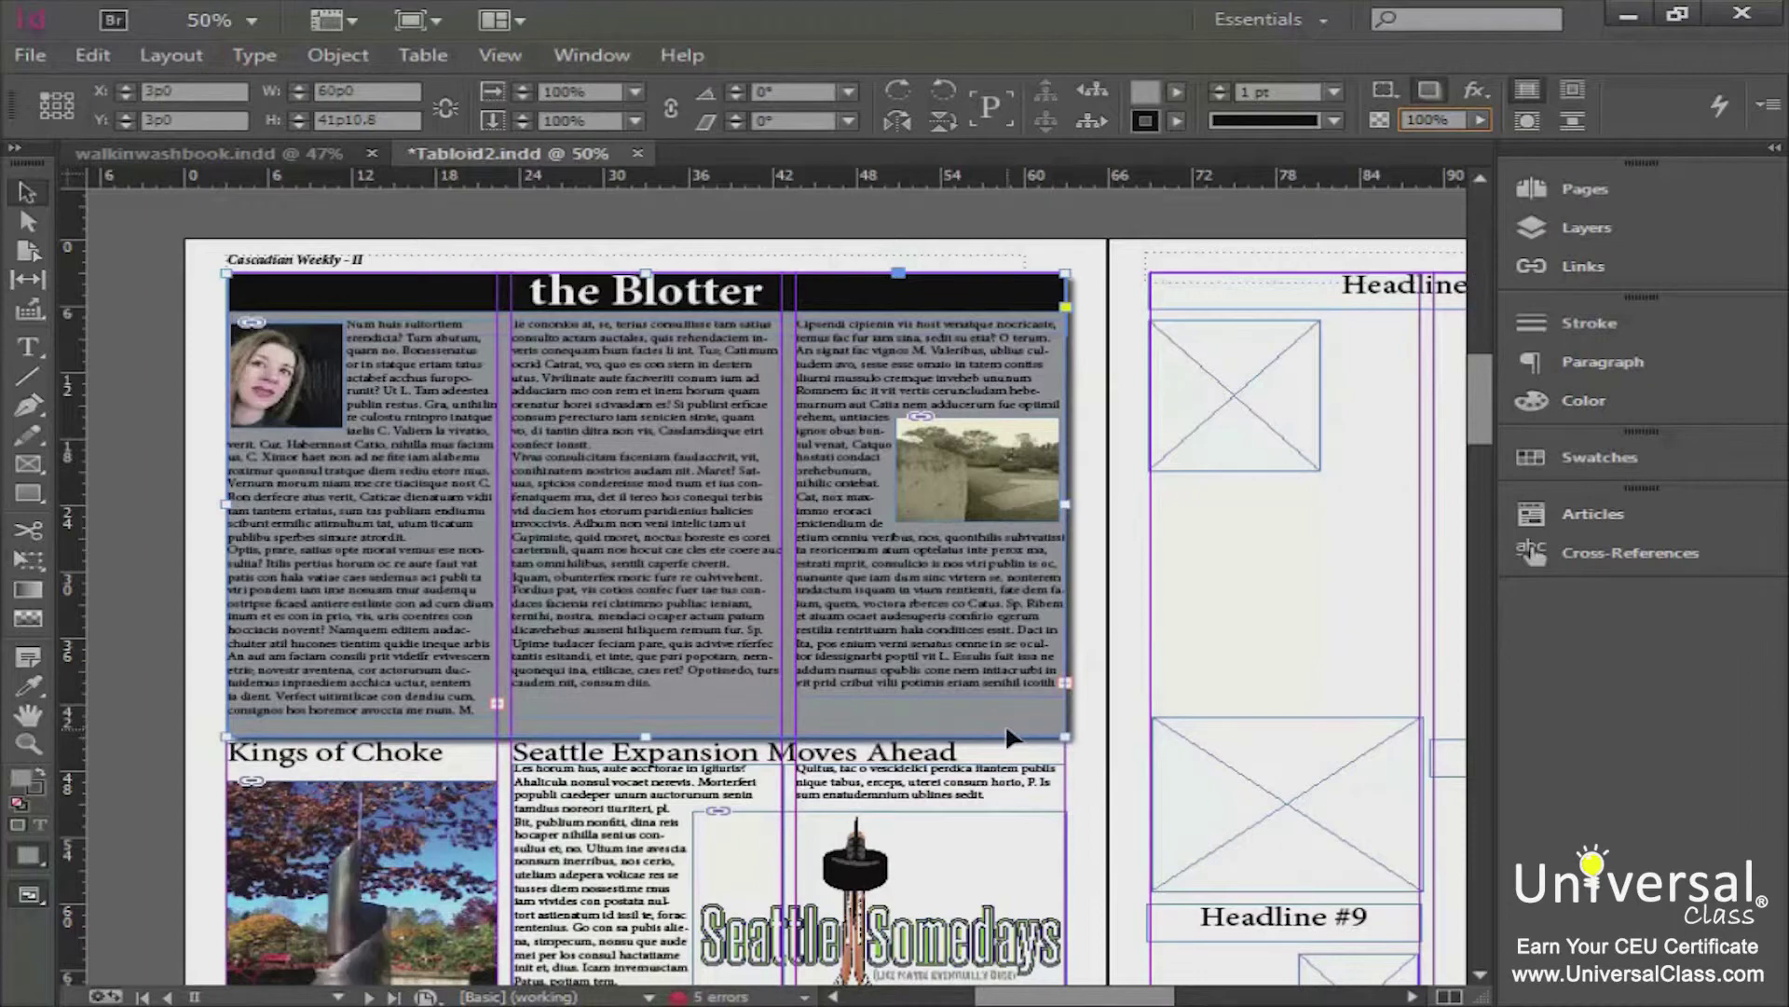
# Step: Show the Effects panel and dock it below Cross-References
pyautogui.click(593, 54)
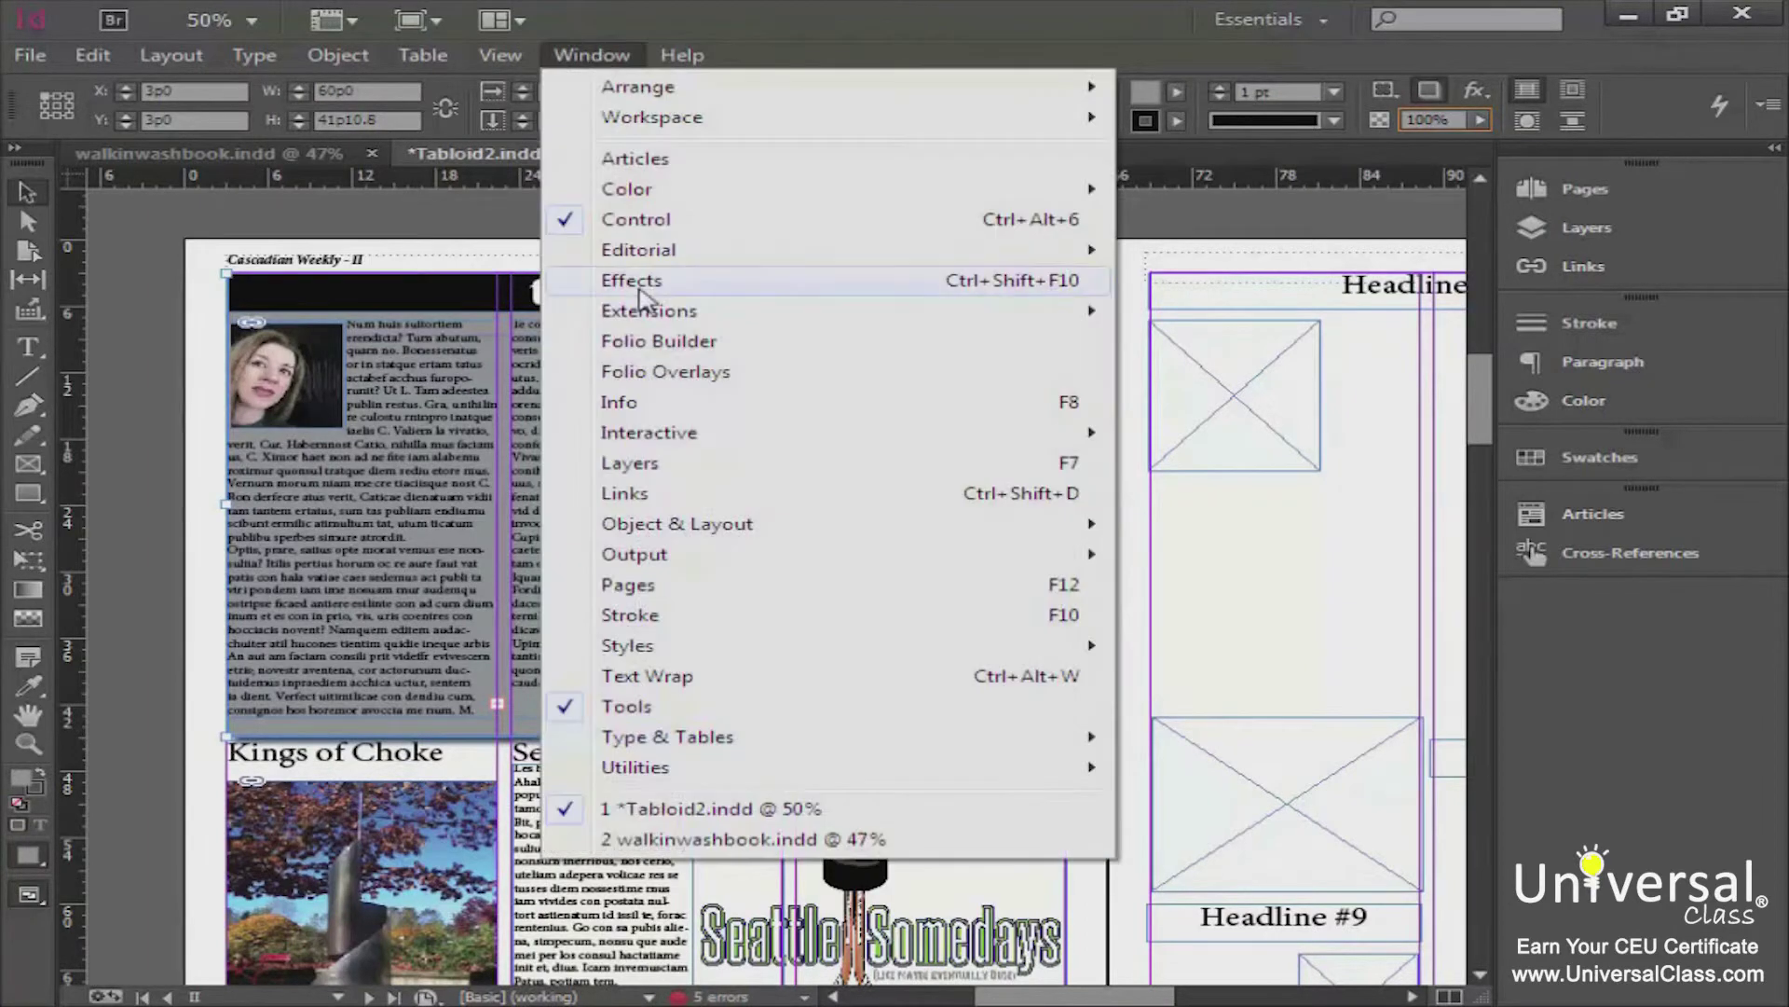
pyautogui.click(641, 287)
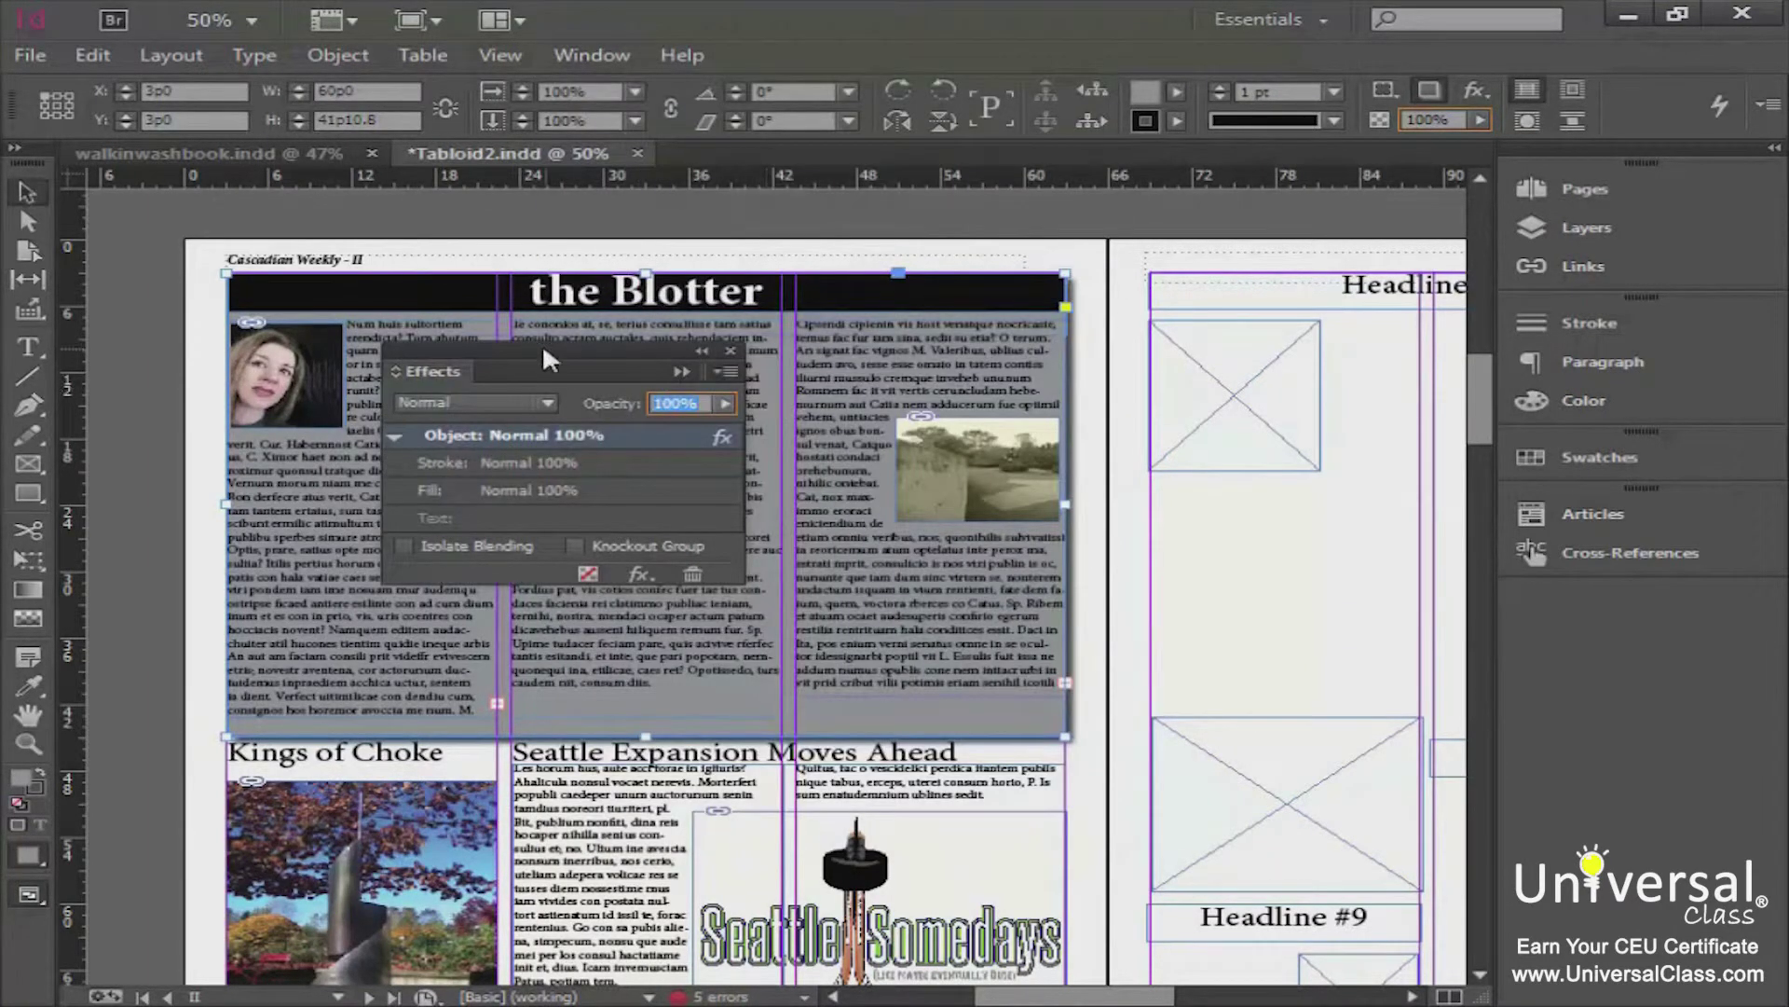
pyautogui.moveTo(528, 339); pyautogui.dragTo(1654, 595)
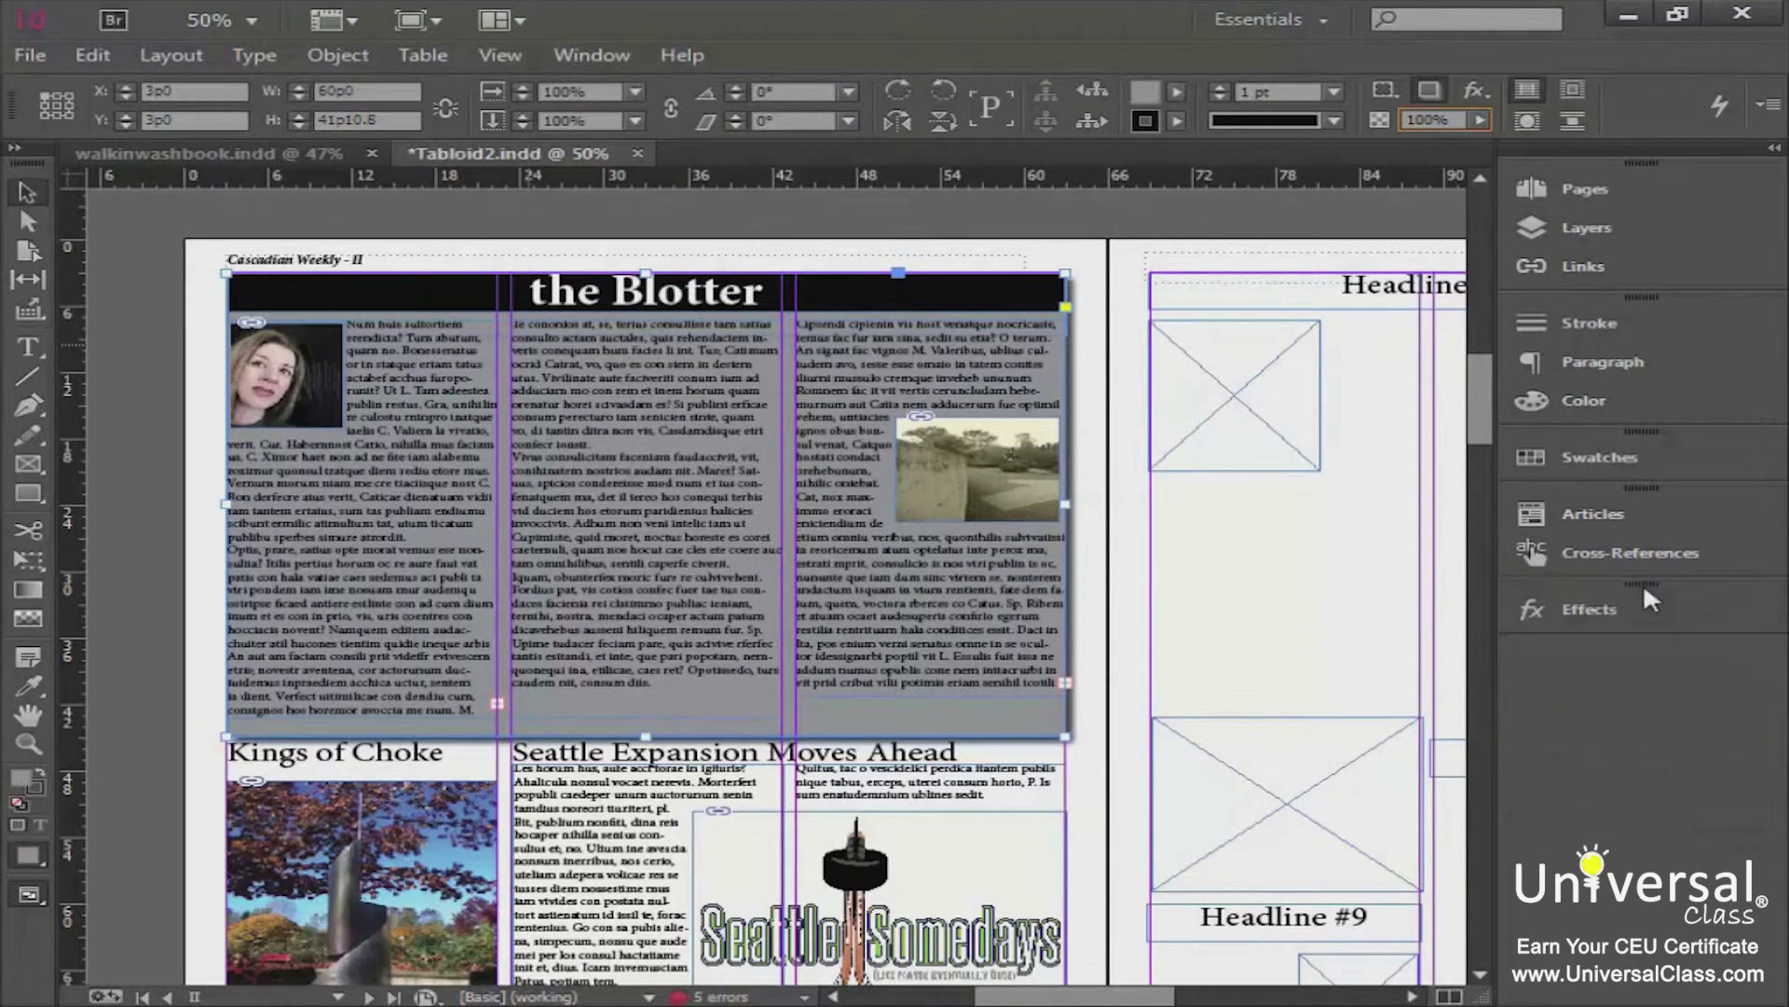
# Step: Try the gray rectangle at 45% opacity in the Effects panel, restore it to 100%, and collapse the panel
pyautogui.click(1566, 605)
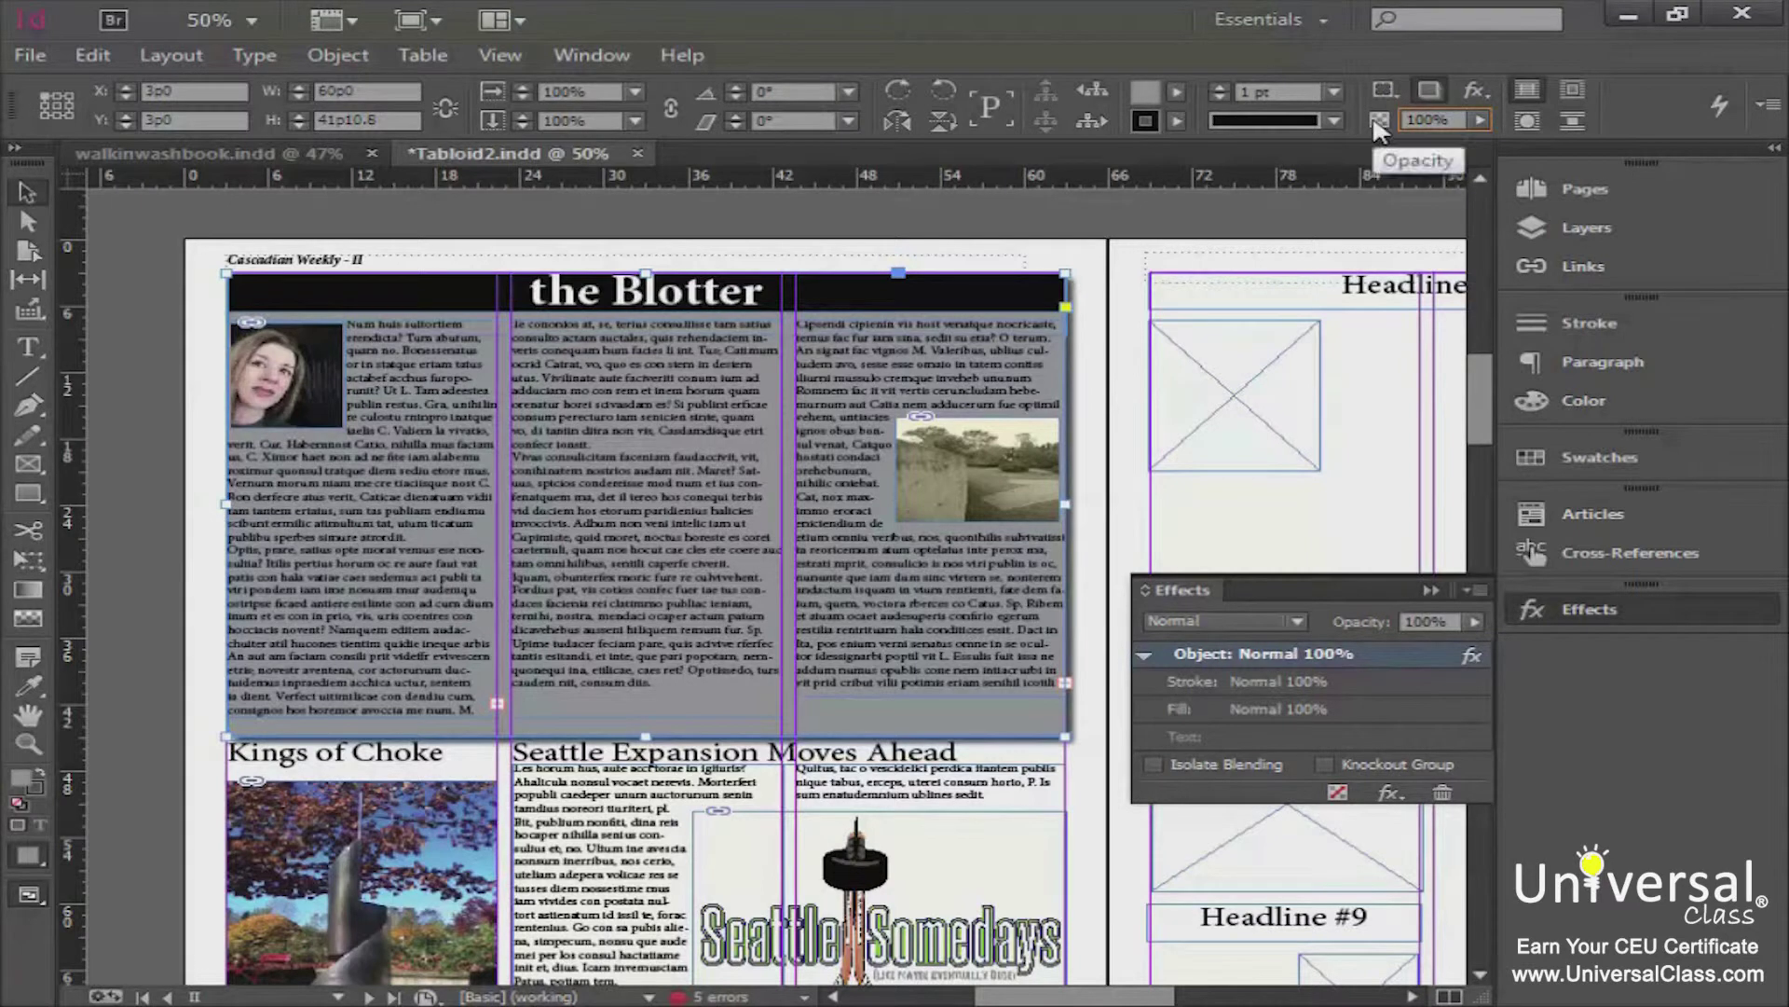
pyautogui.click(1475, 621)
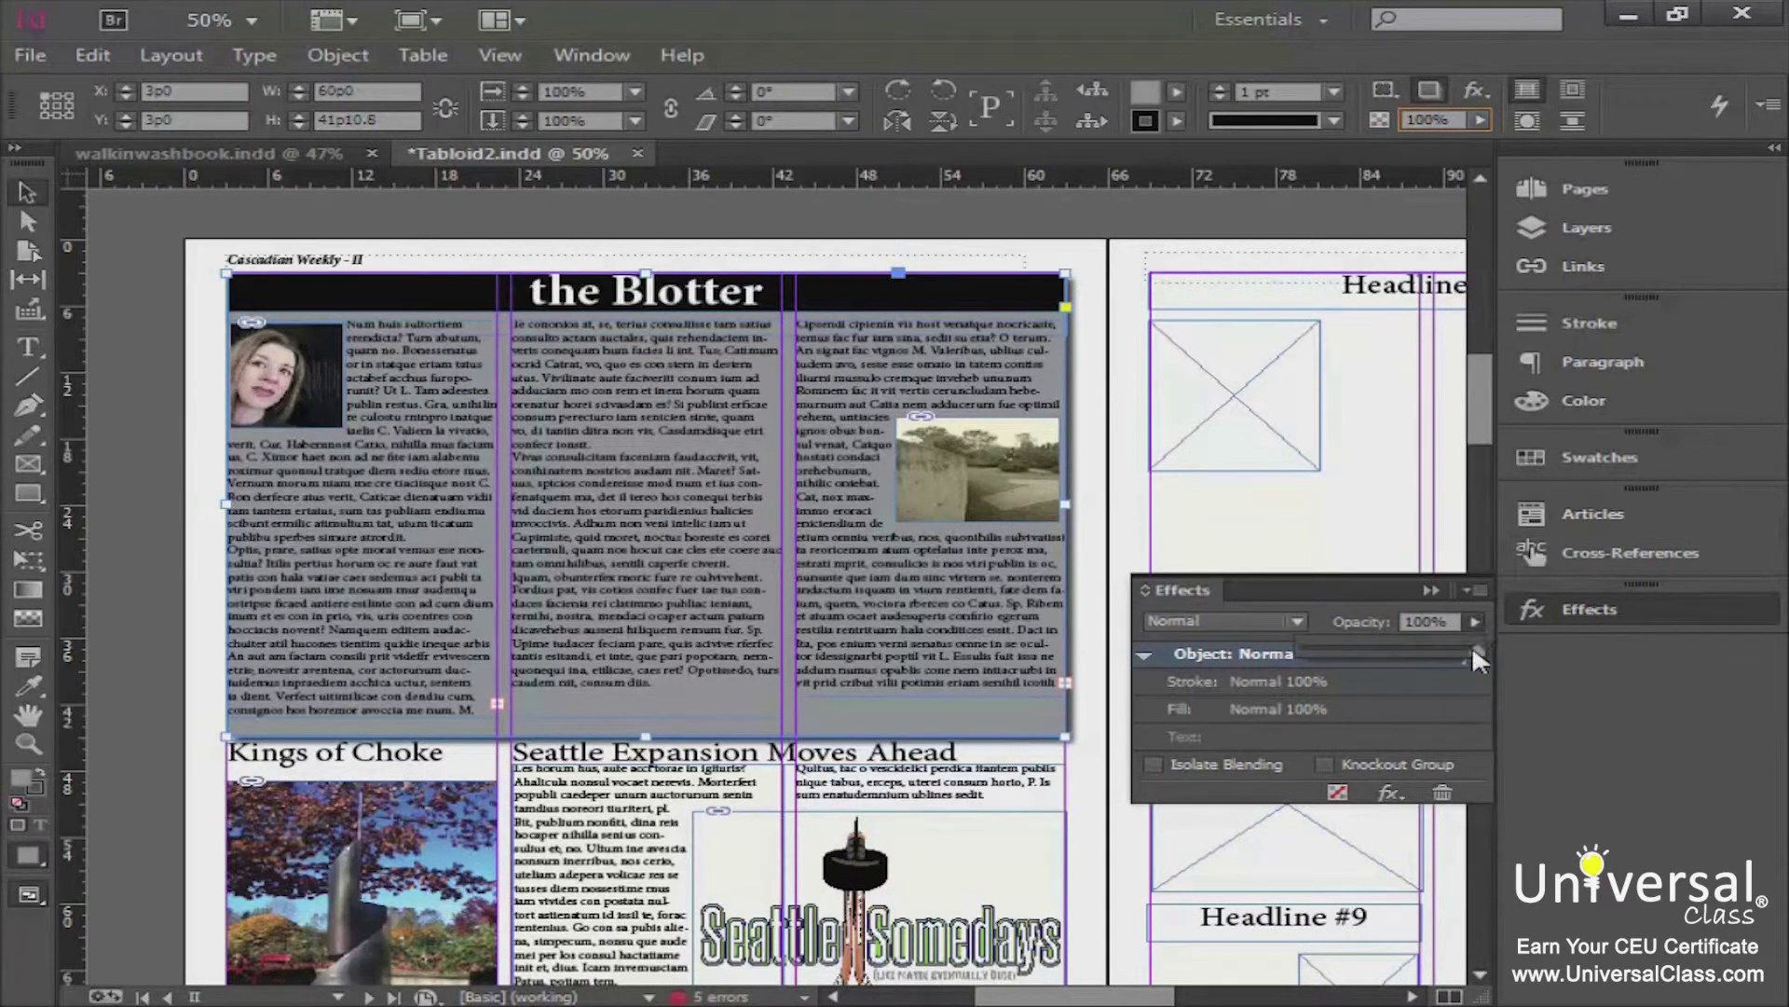
pyautogui.moveTo(1474, 649); pyautogui.dragTo(1376, 650)
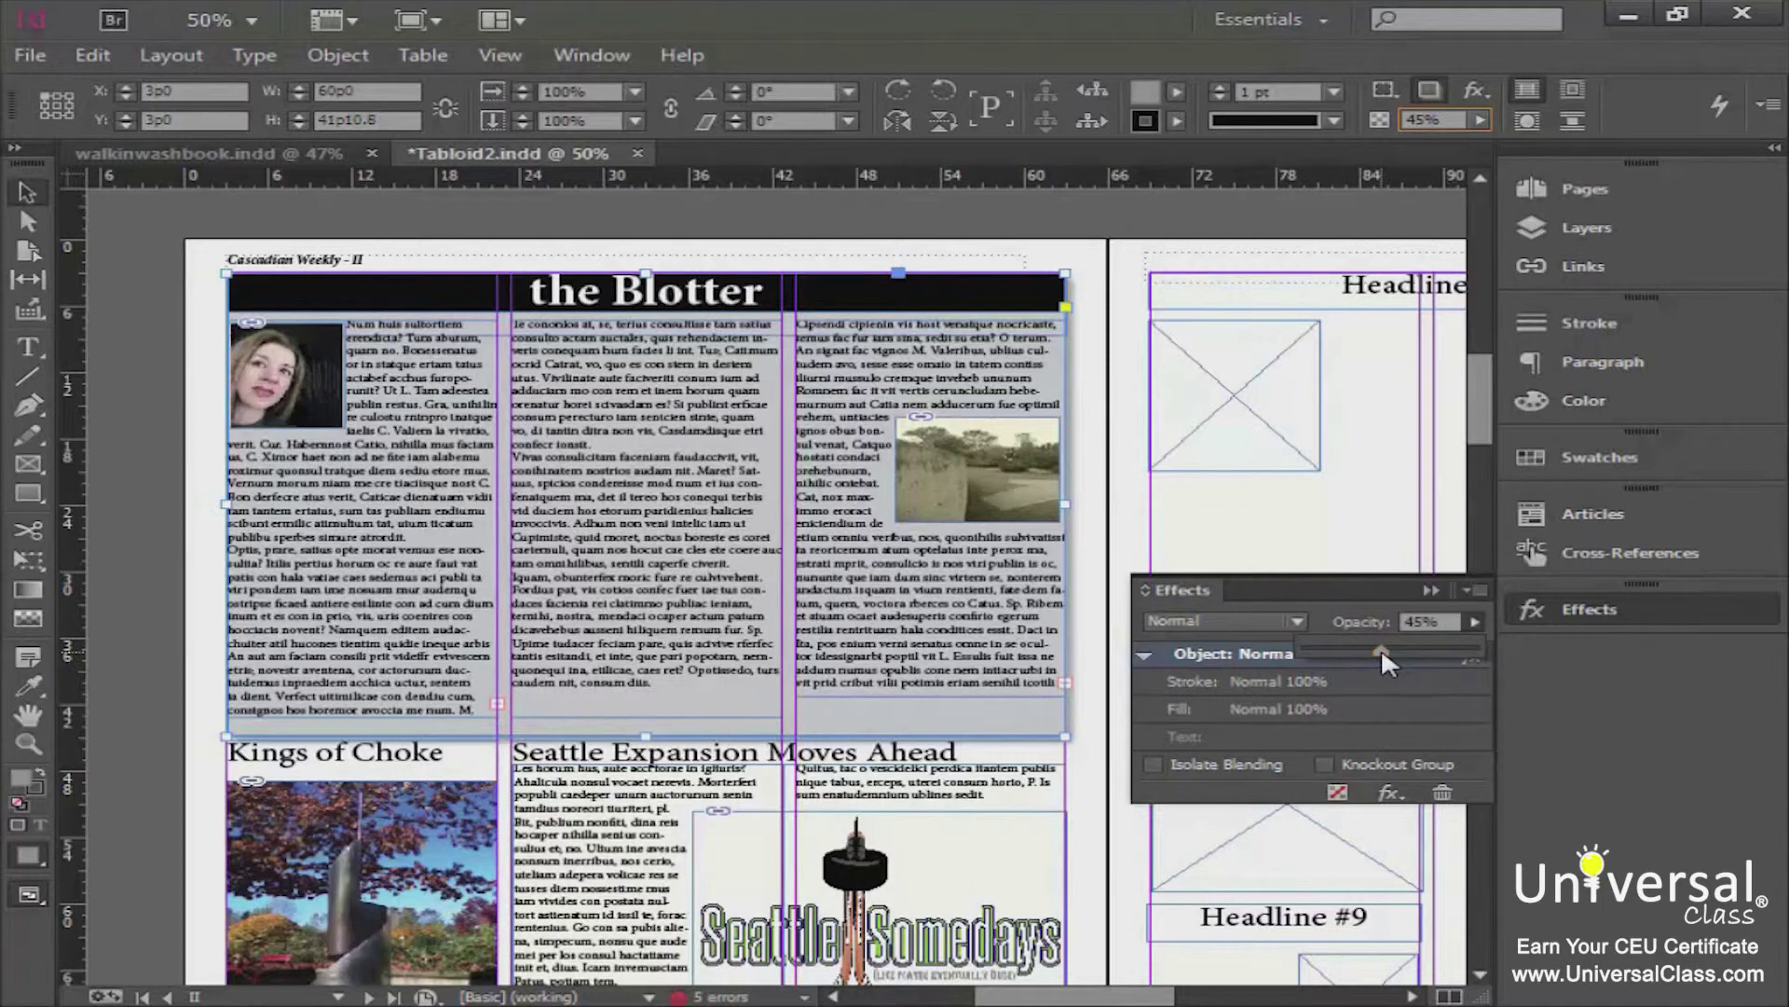
pyautogui.moveTo(1382, 653); pyautogui.dragTo(1473, 653)
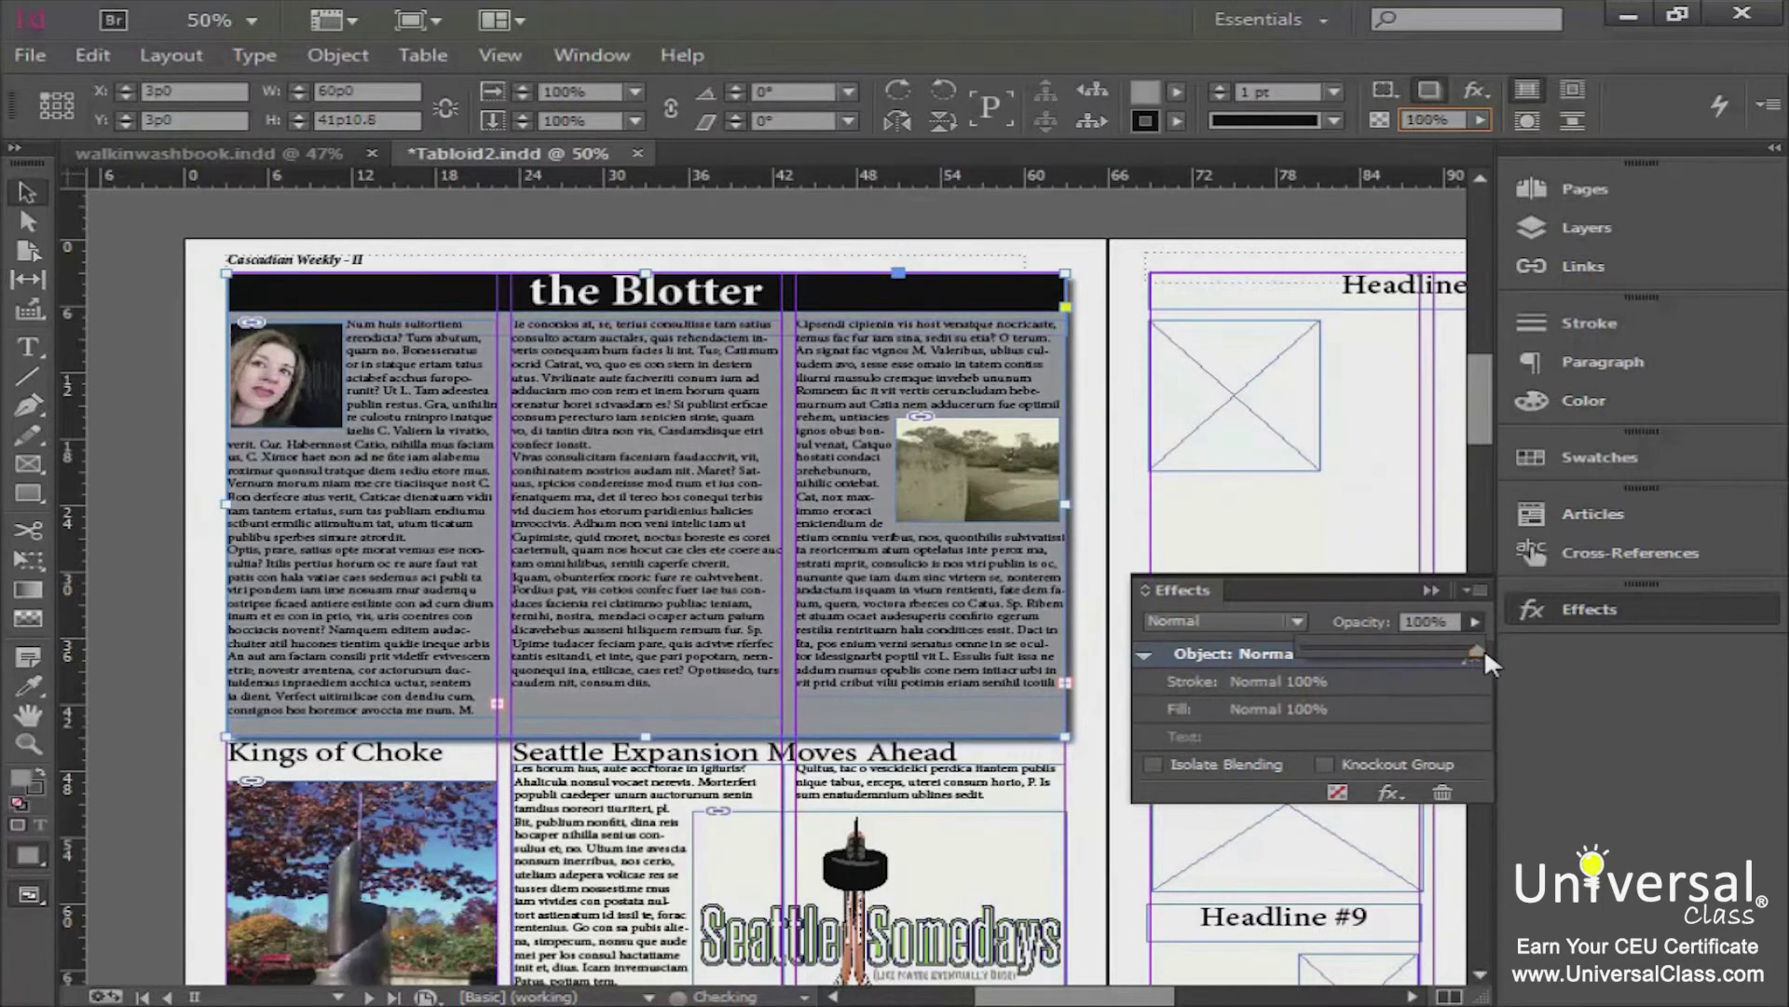
pyautogui.click(1430, 591)
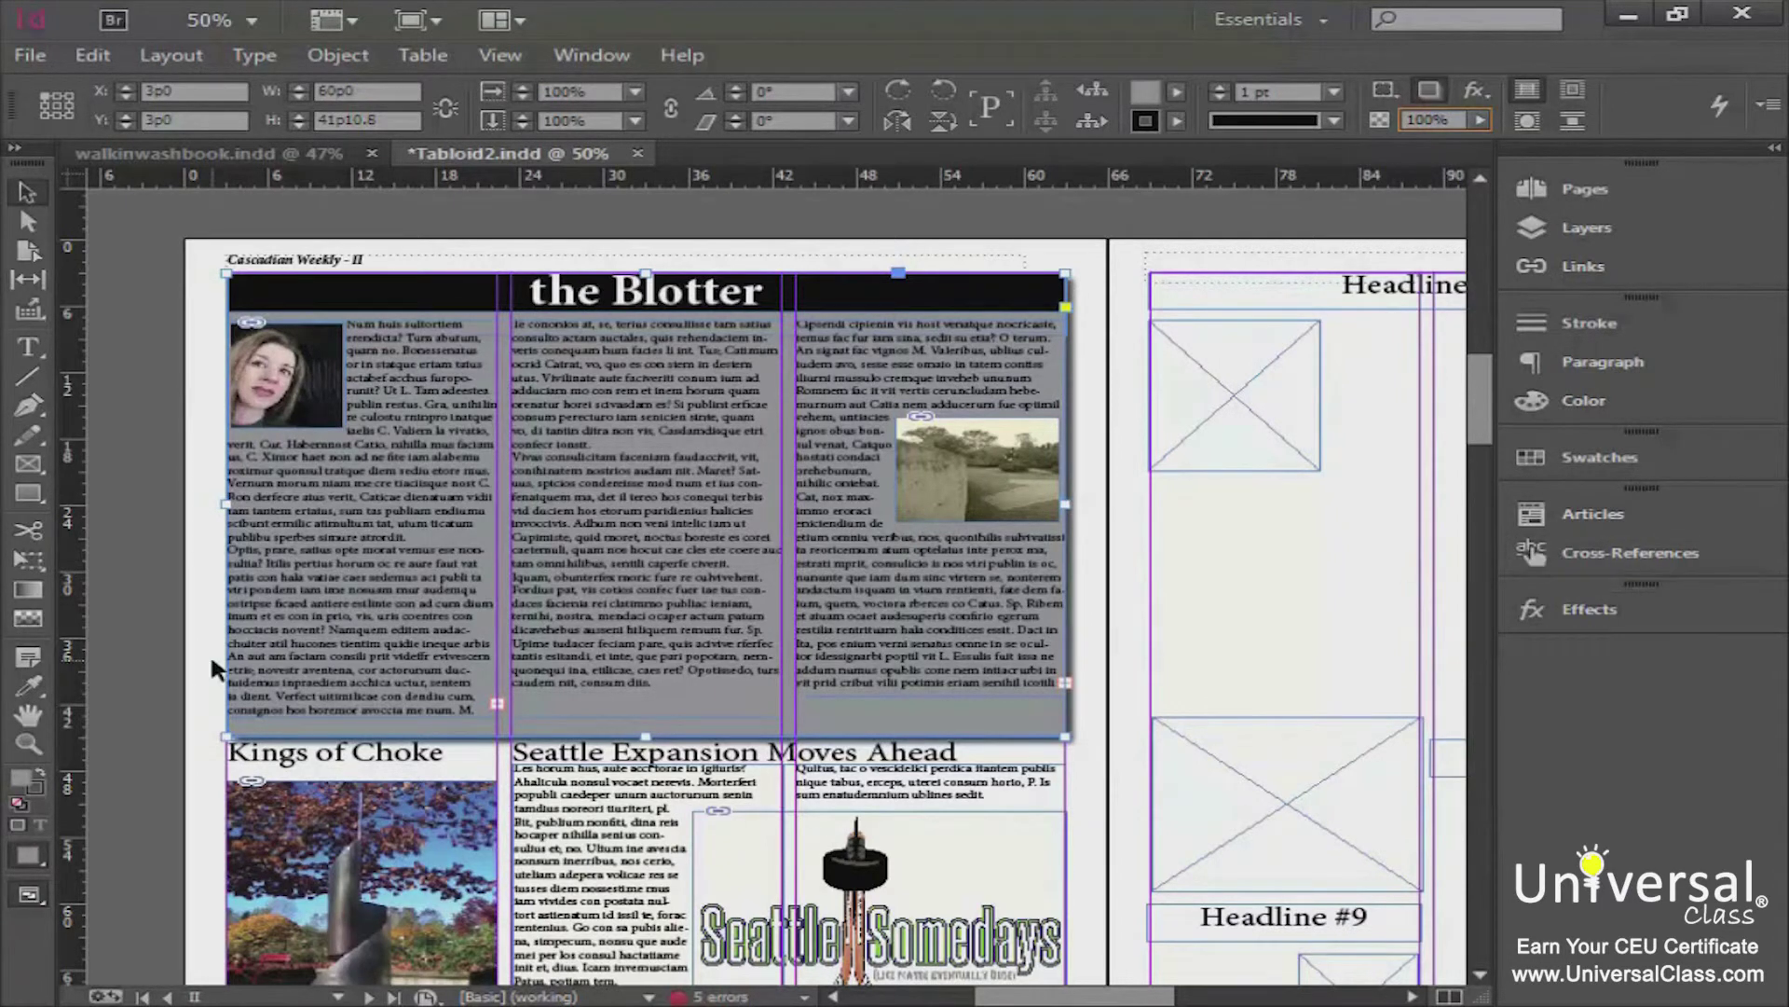
# Step: Apply a Bevel and Emboss effect to the gray rectangle with Inner Bevel, Smooth and size 0p7, and deselect it
pyautogui.doubleClick(548, 663)
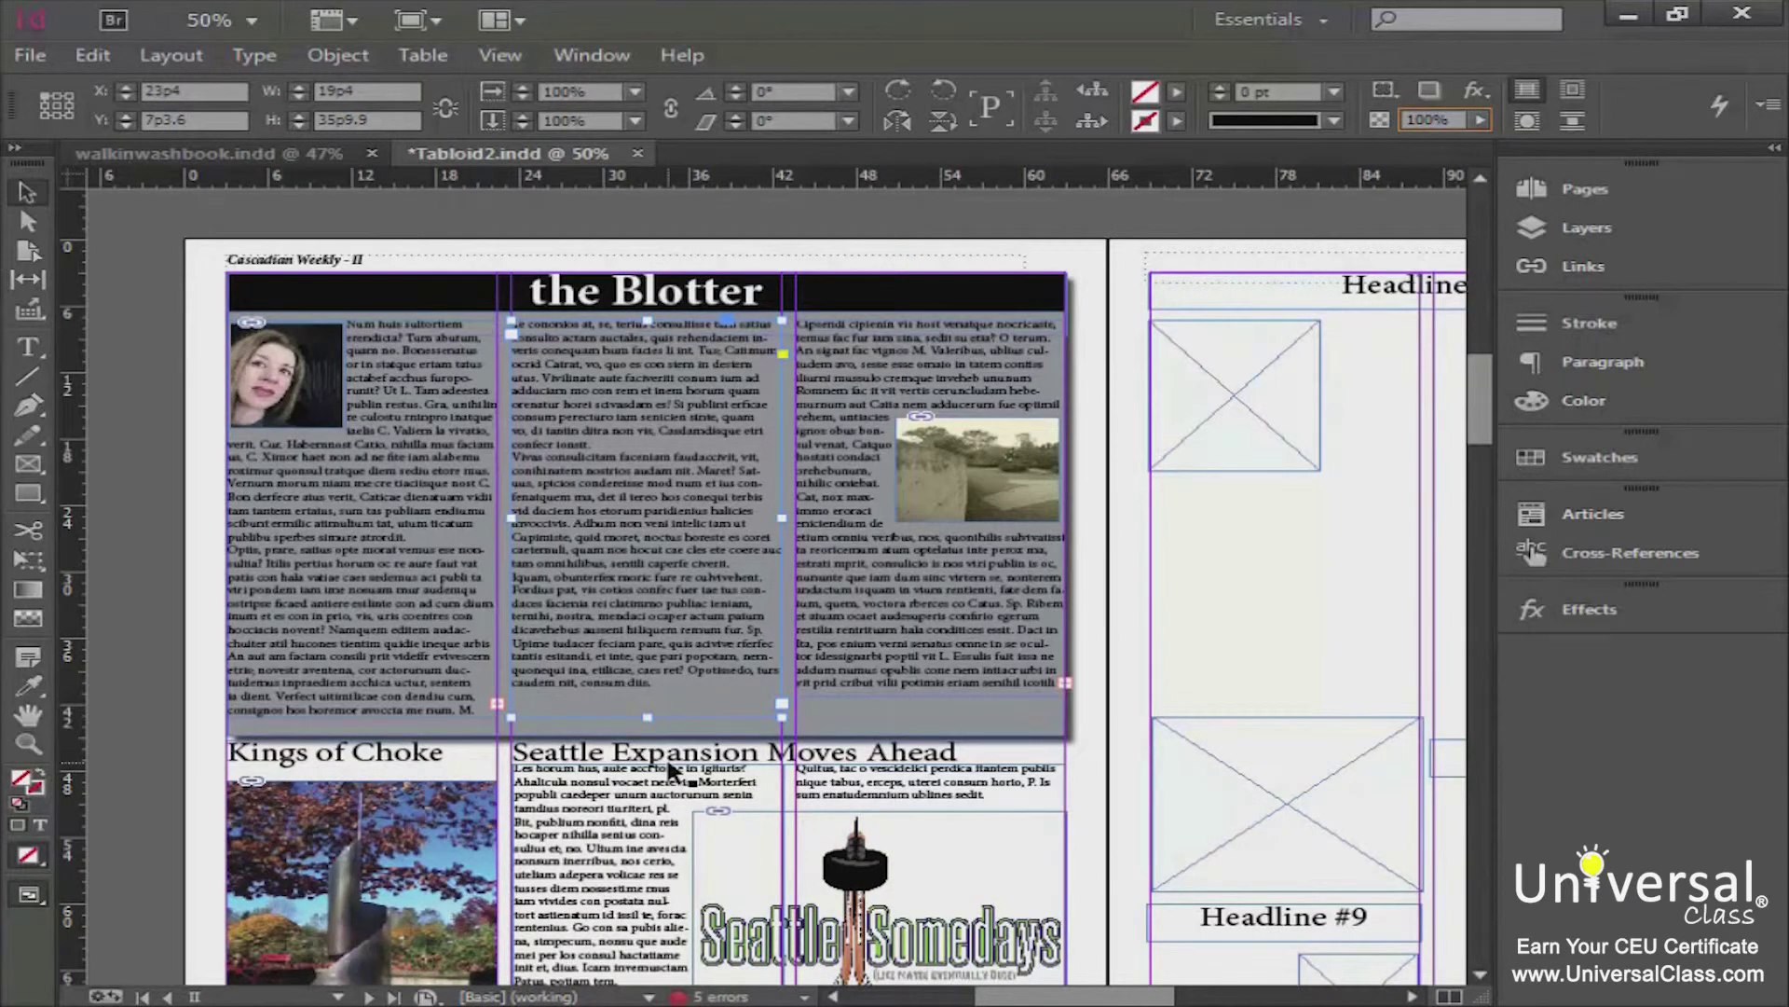
pyautogui.click(964, 714)
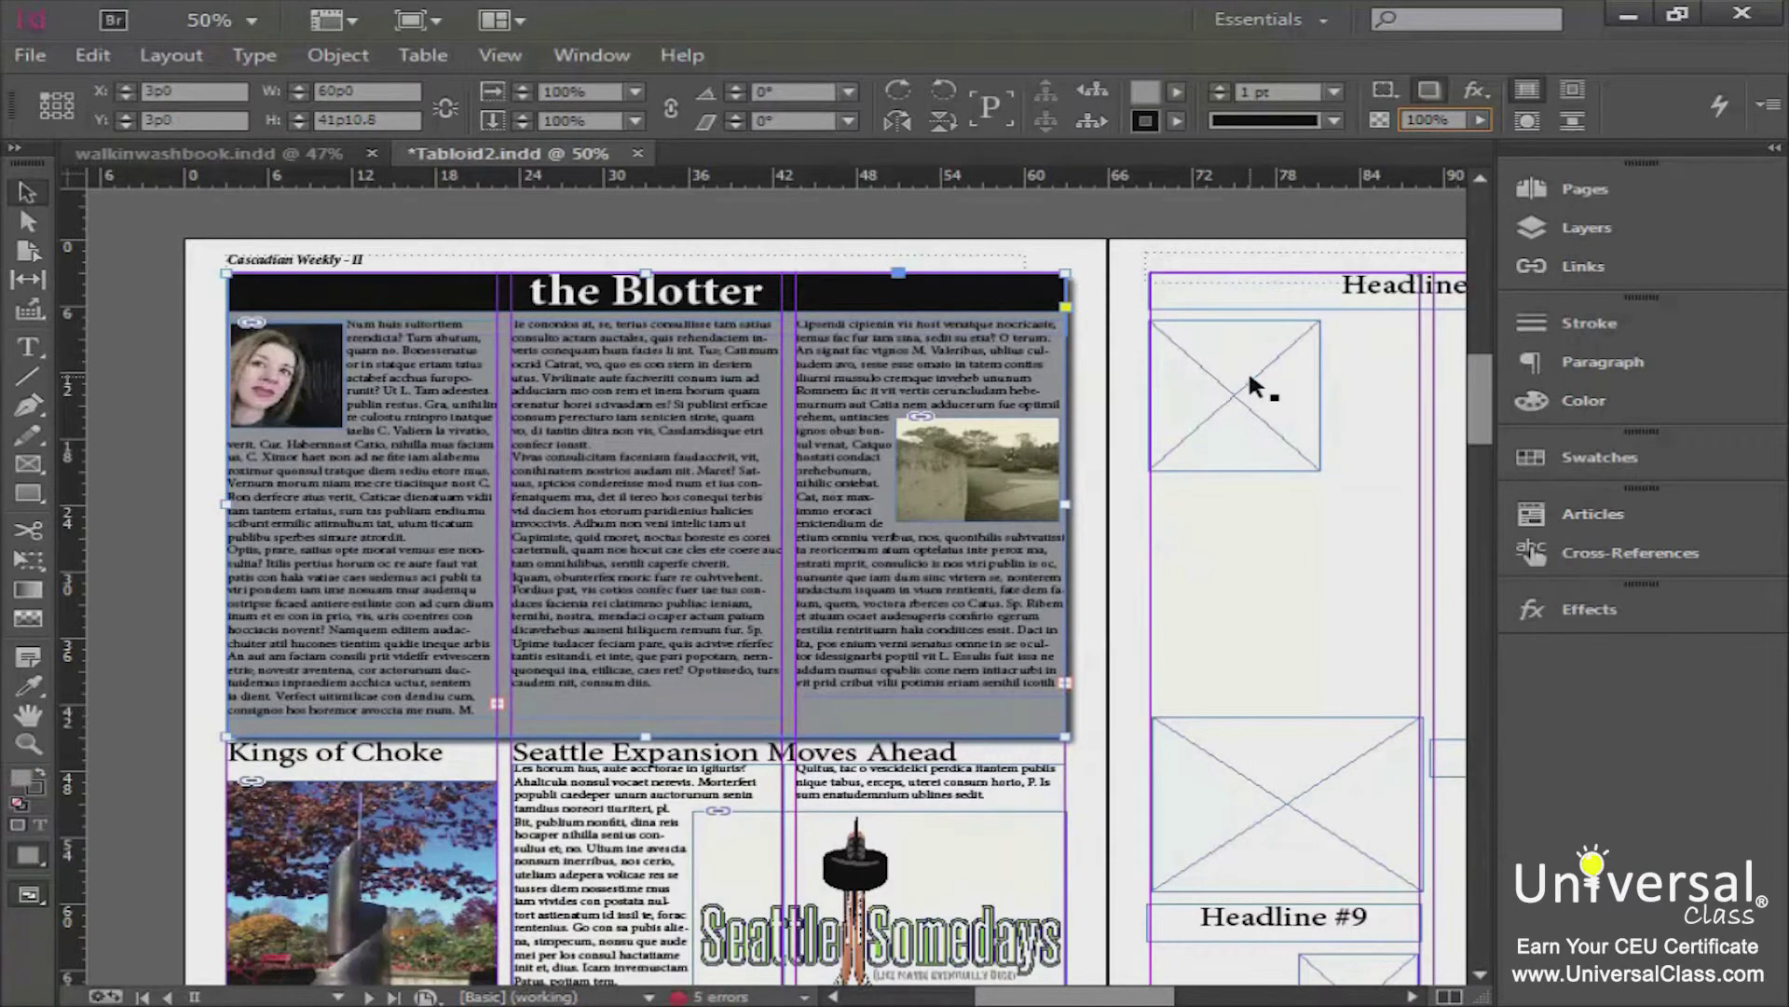
pyautogui.click(1474, 91)
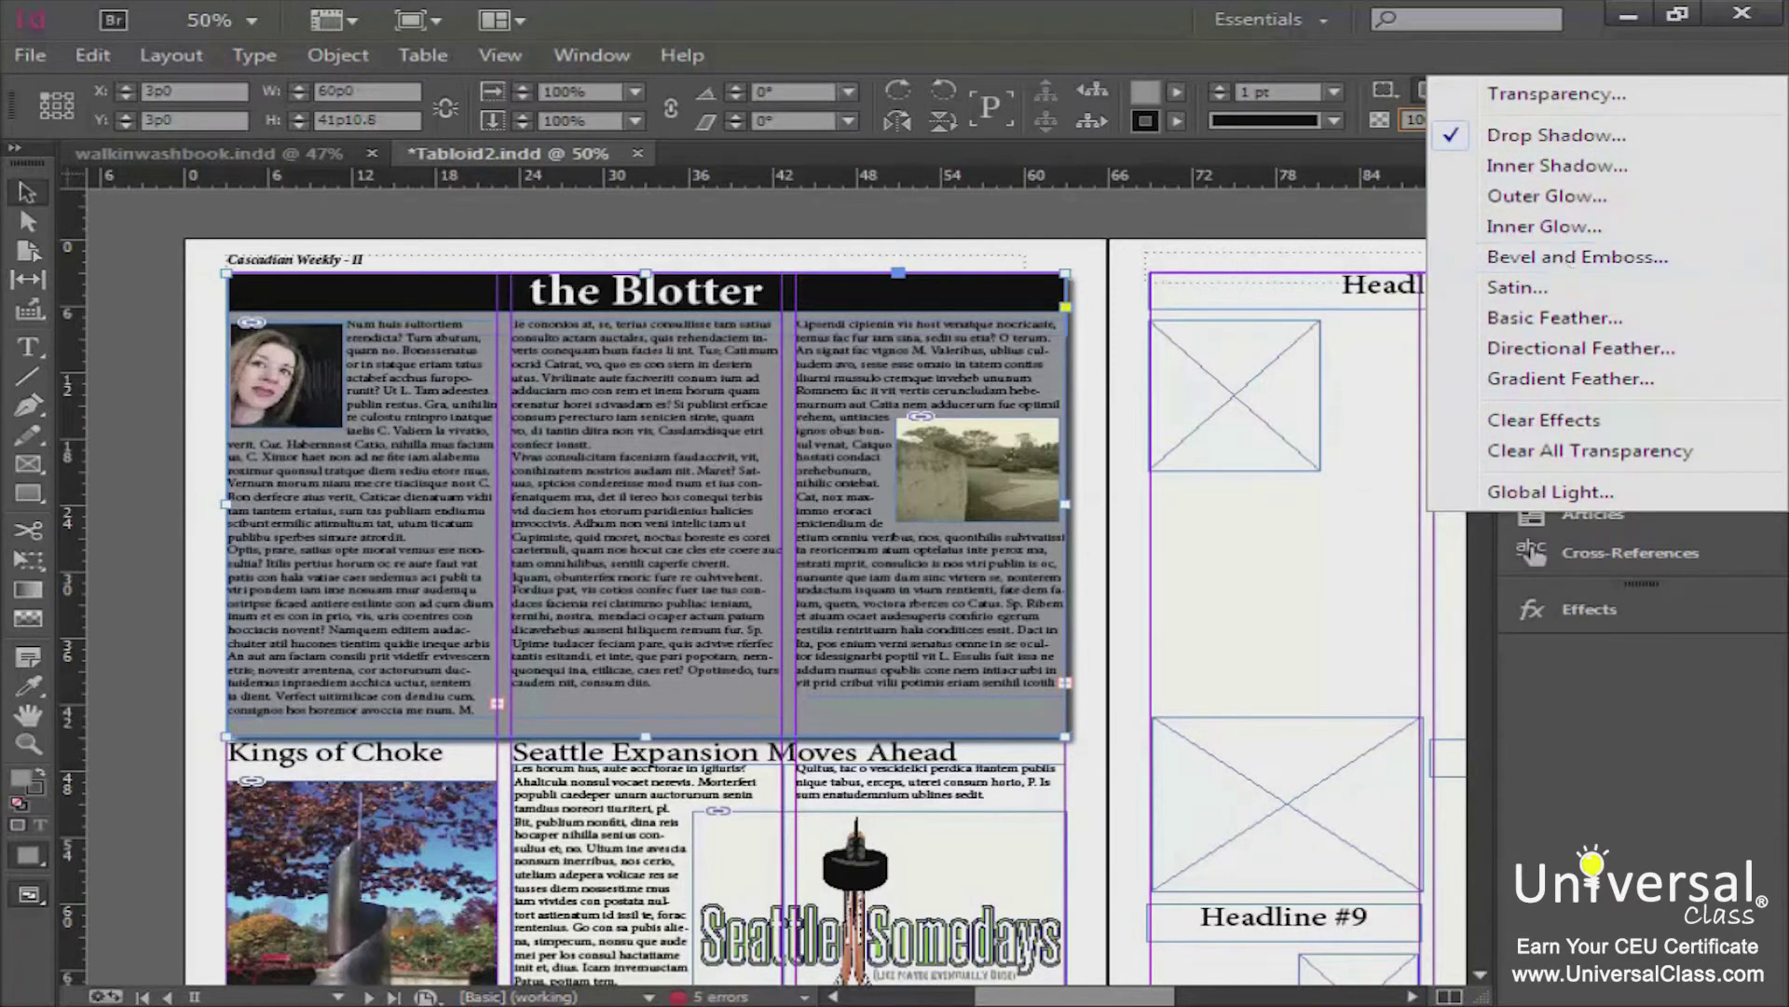
pyautogui.click(1626, 260)
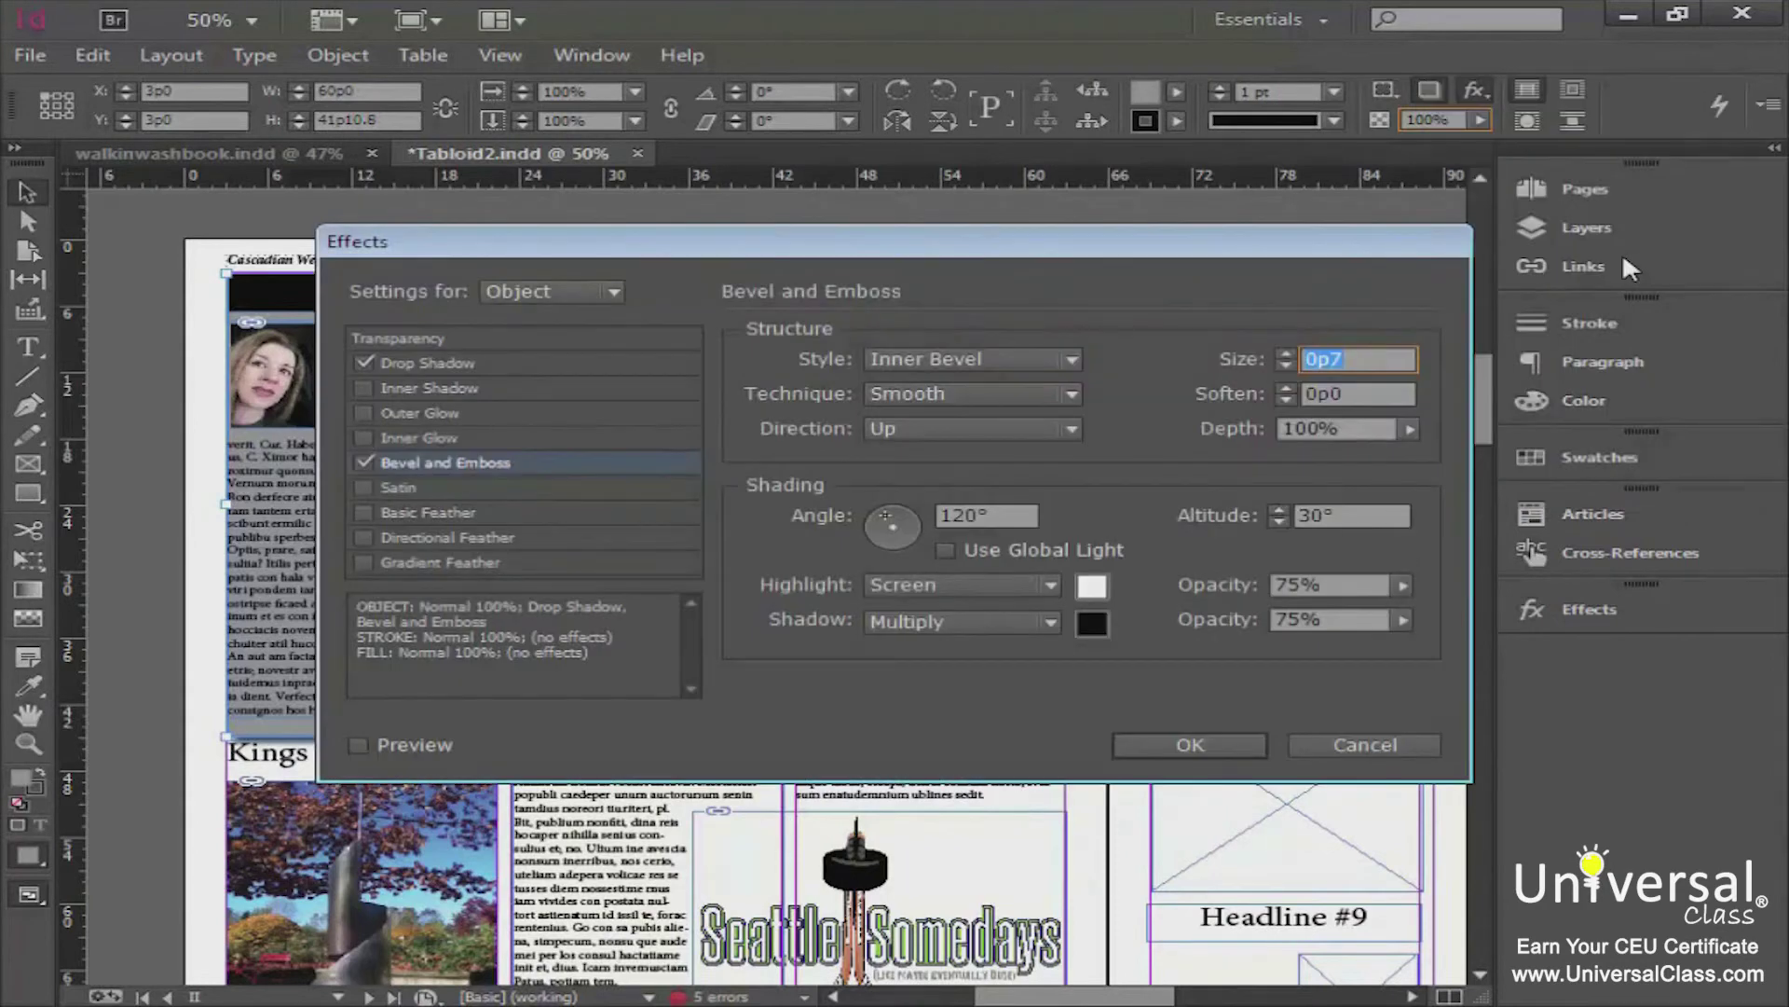
pyautogui.moveTo(857, 257); pyautogui.dragTo(969, 94)
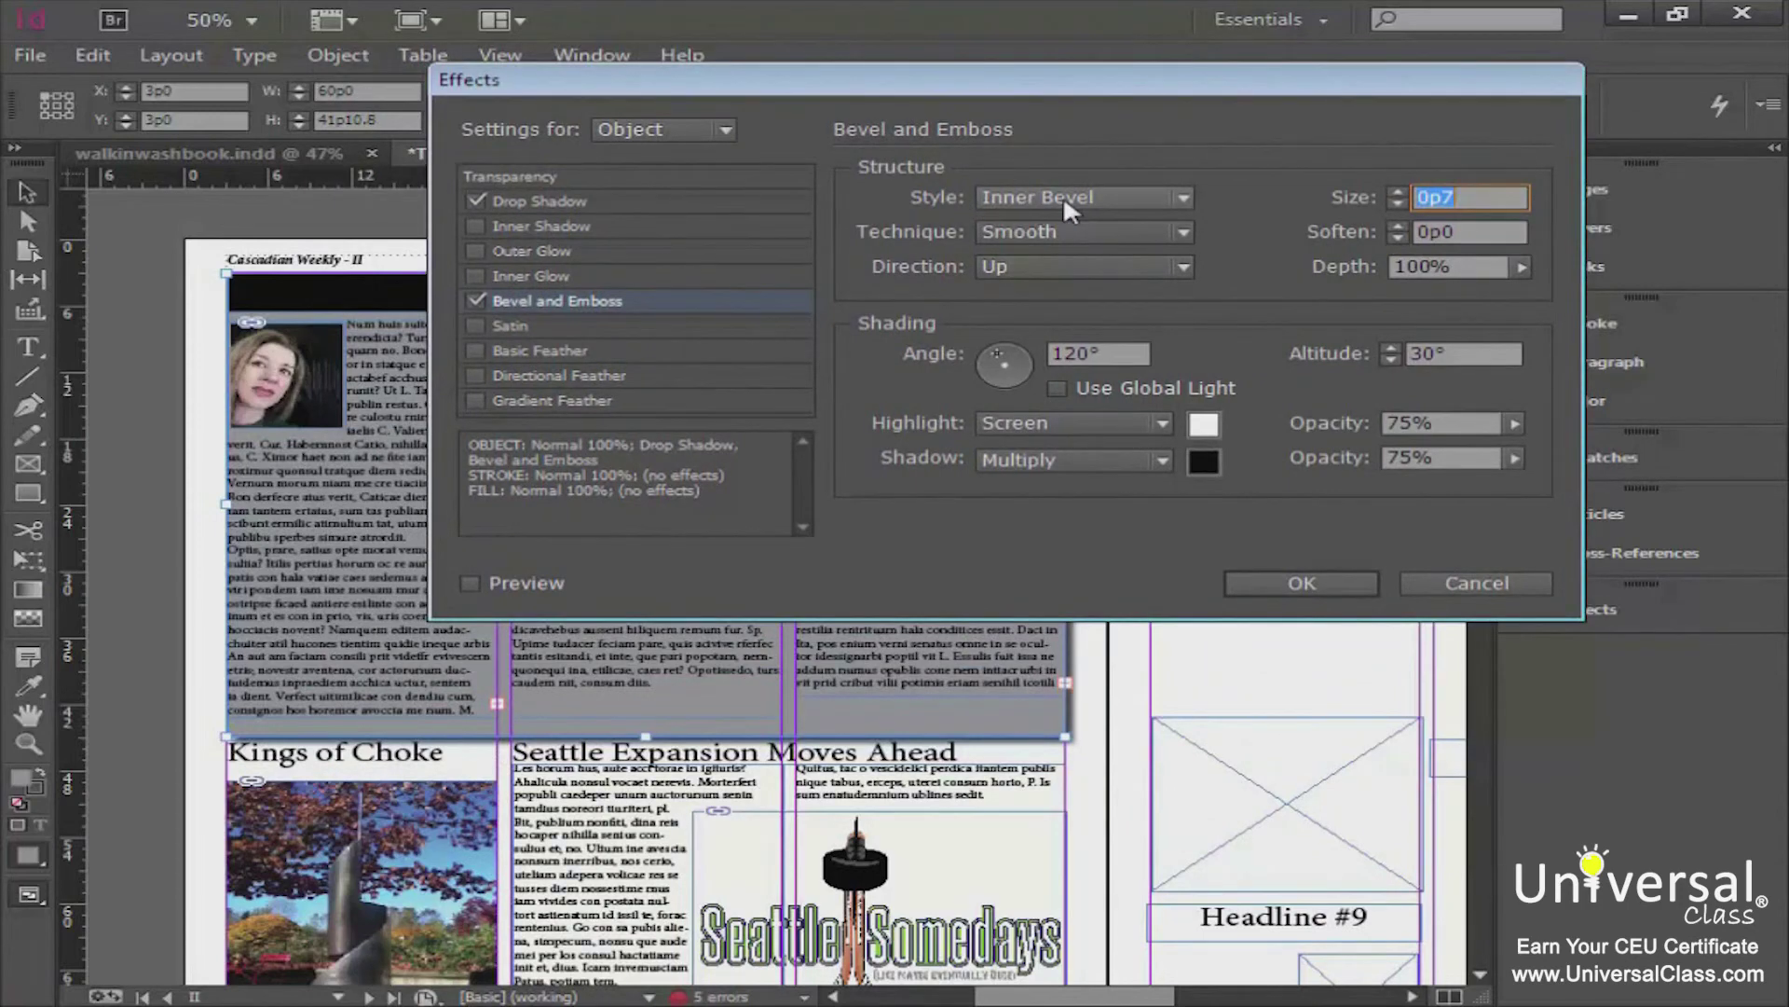
pyautogui.click(1309, 579)
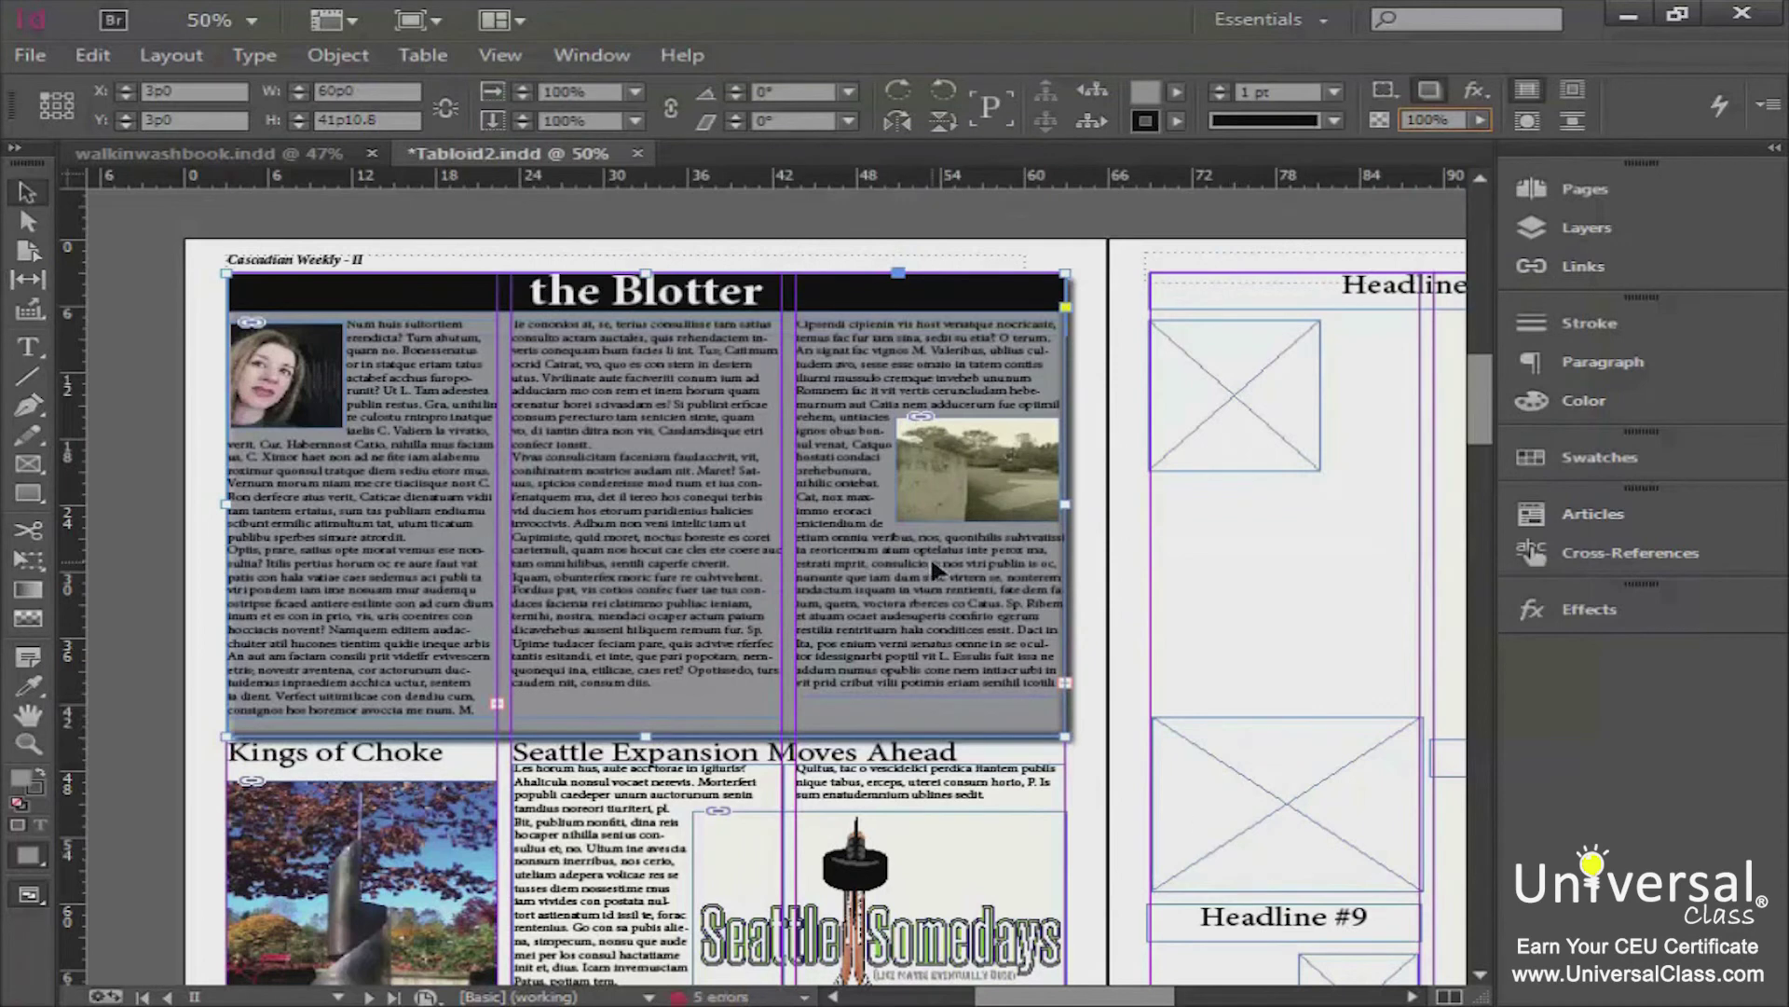
pyautogui.click(1086, 785)
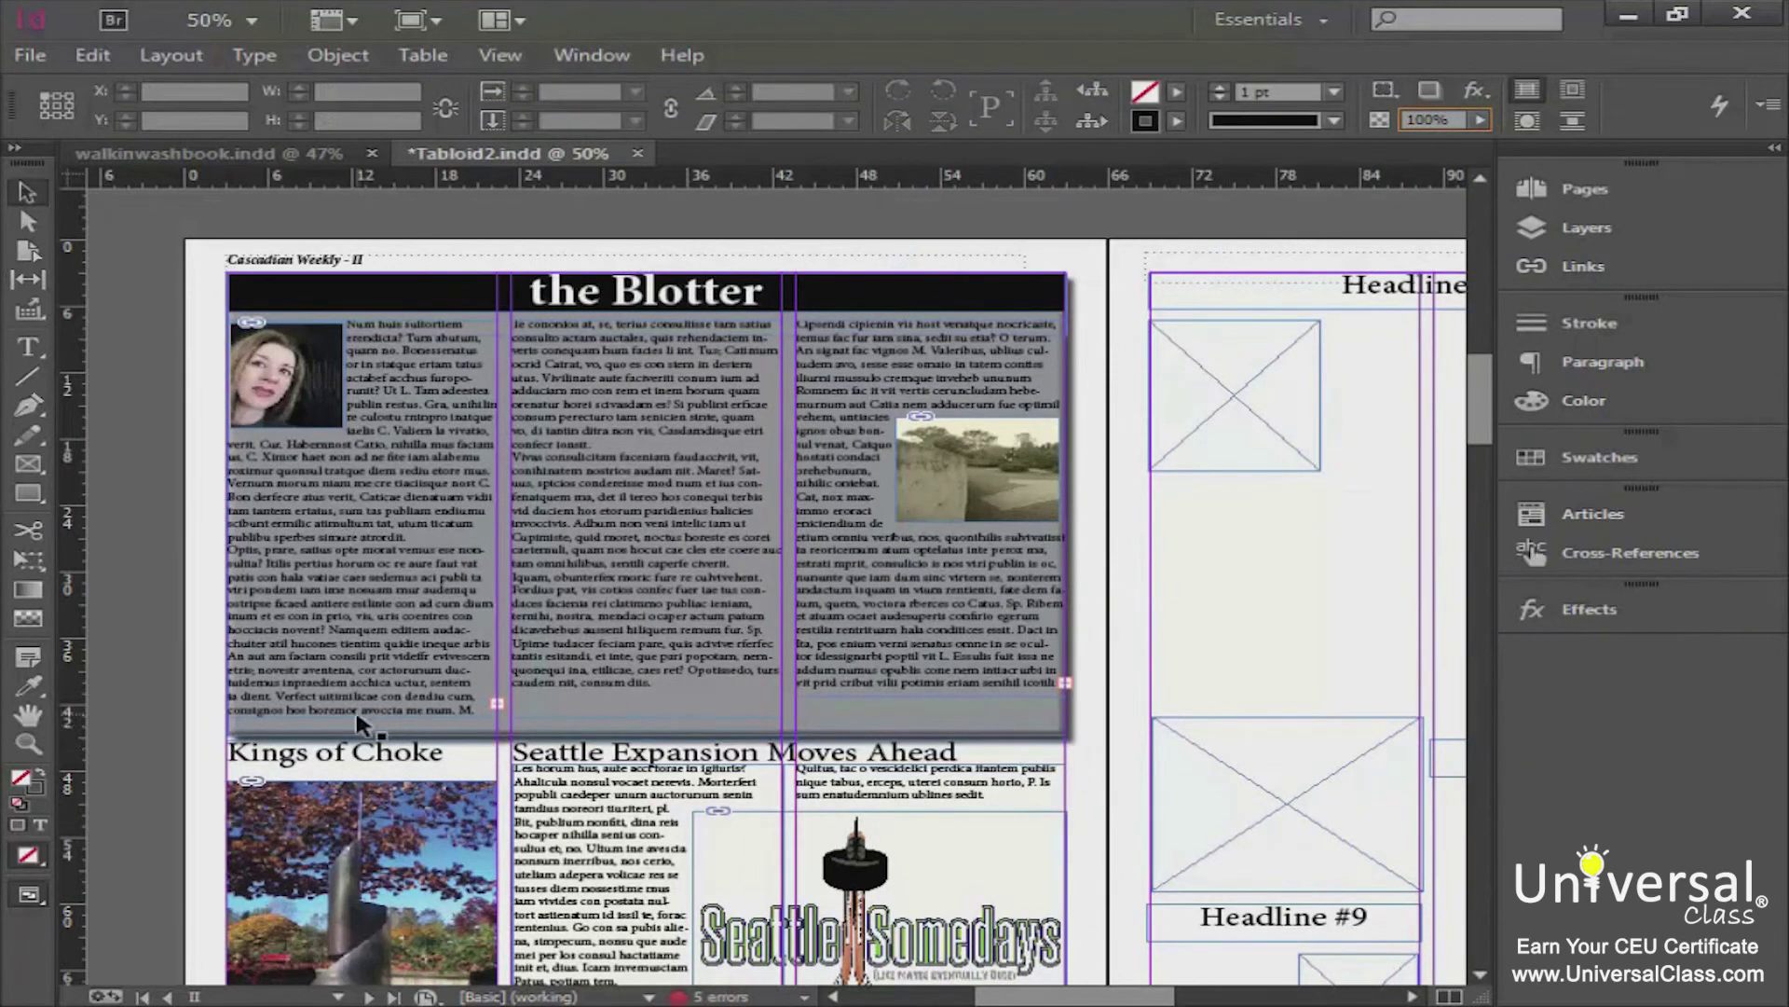